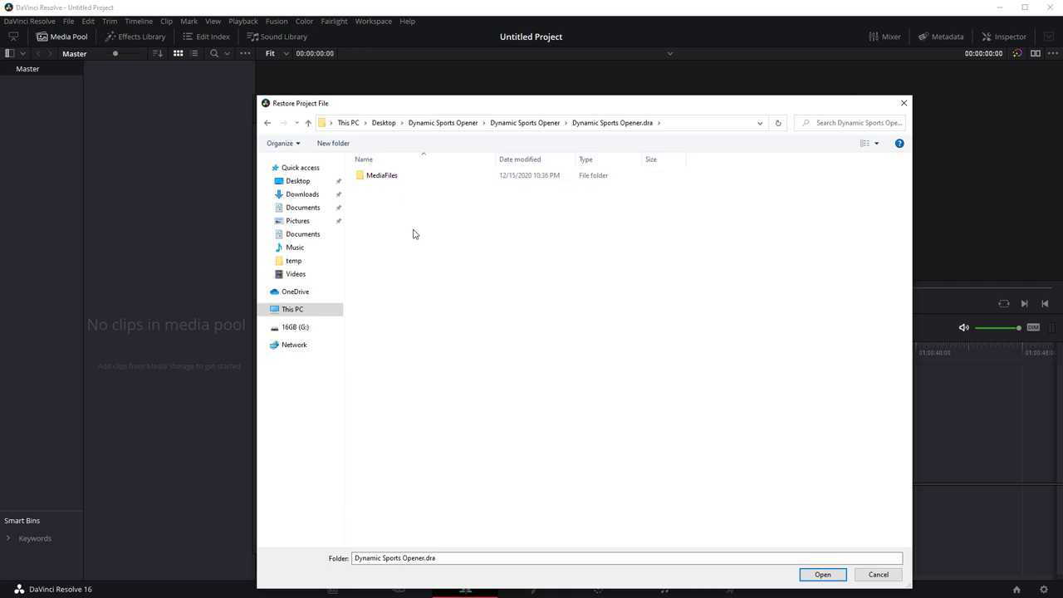
# - Restore the Dynamic Sports Opener.dra project archive and open the Dynamic Sports Opener project
pyautogui.click(822, 574)
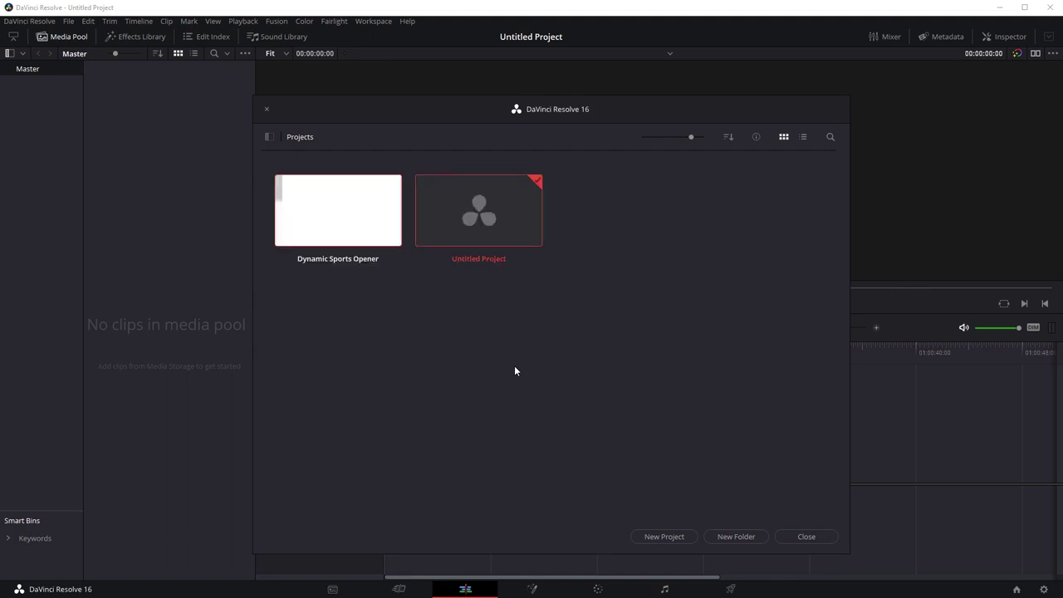
pyautogui.rightClick(326, 223)
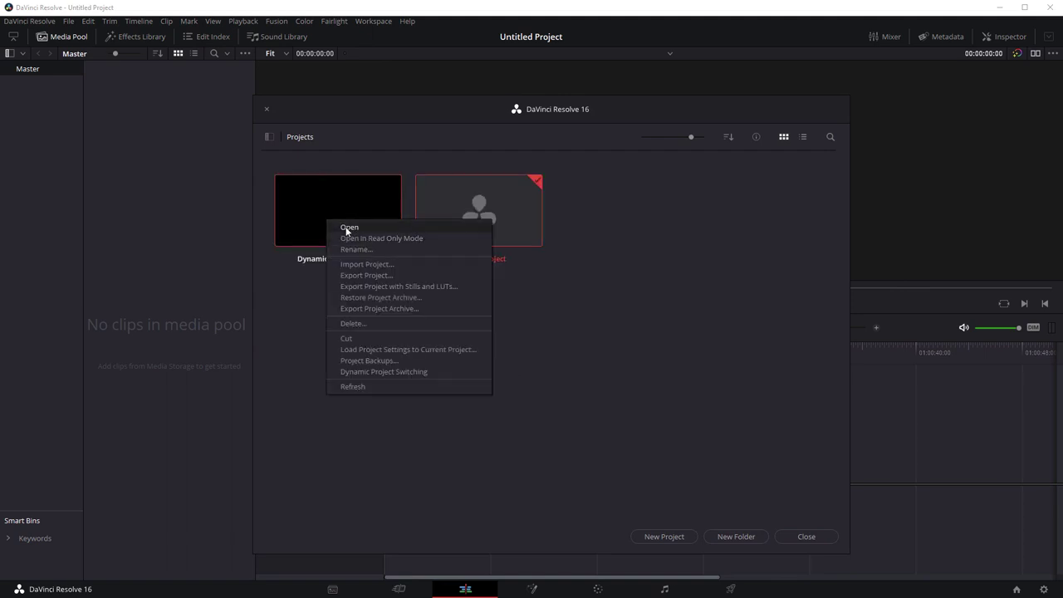
pyautogui.click(347, 229)
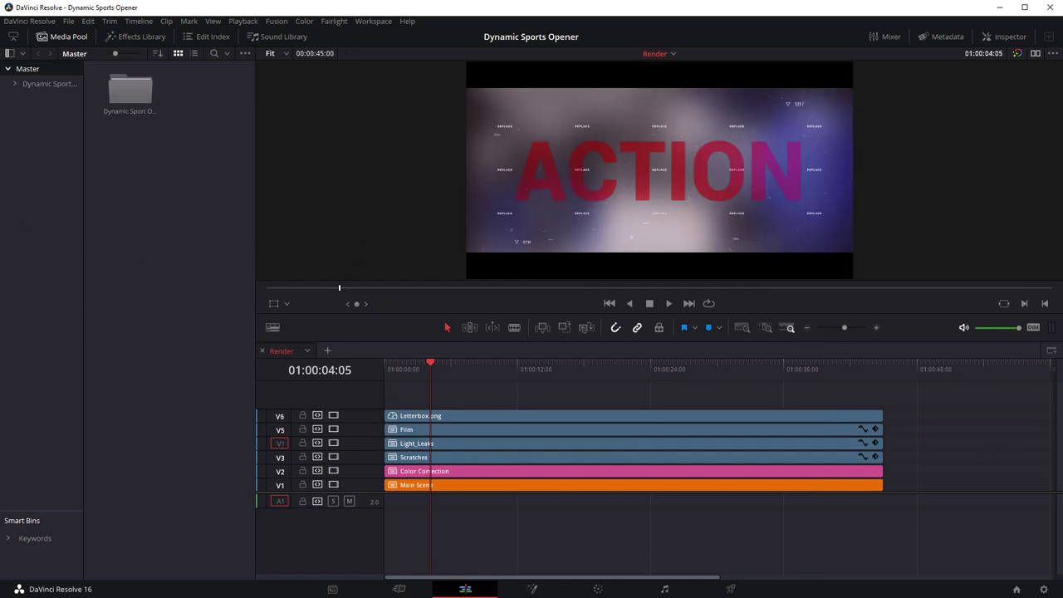
# - Add the Media_ footage folder to the Master bin and show the contents of the Edit Media bin as a list
pyautogui.moveTo(19, 151); pyautogui.dragTo(41, 125)
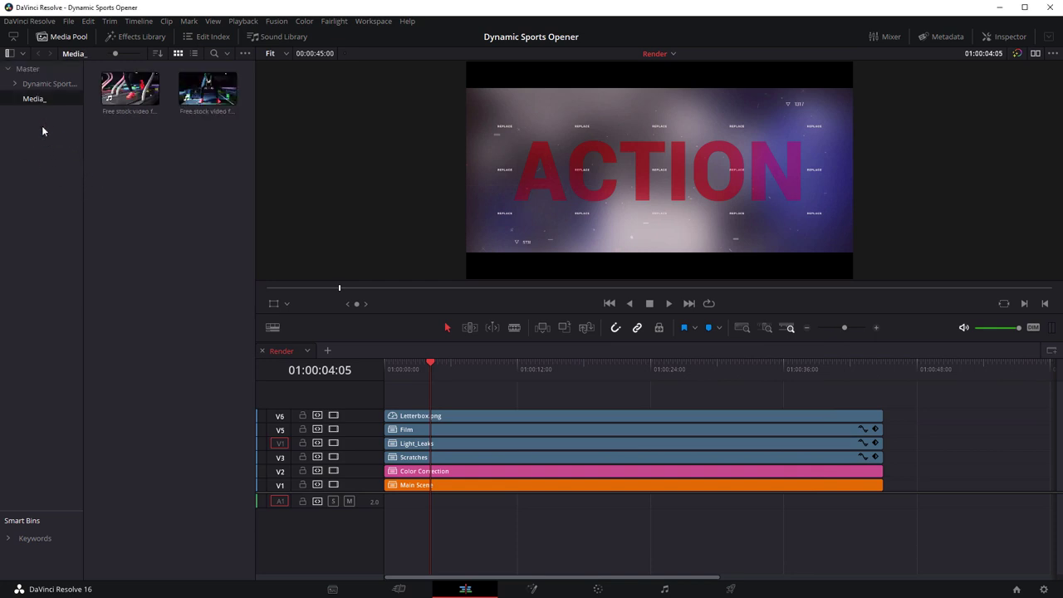
pyautogui.click(32, 87)
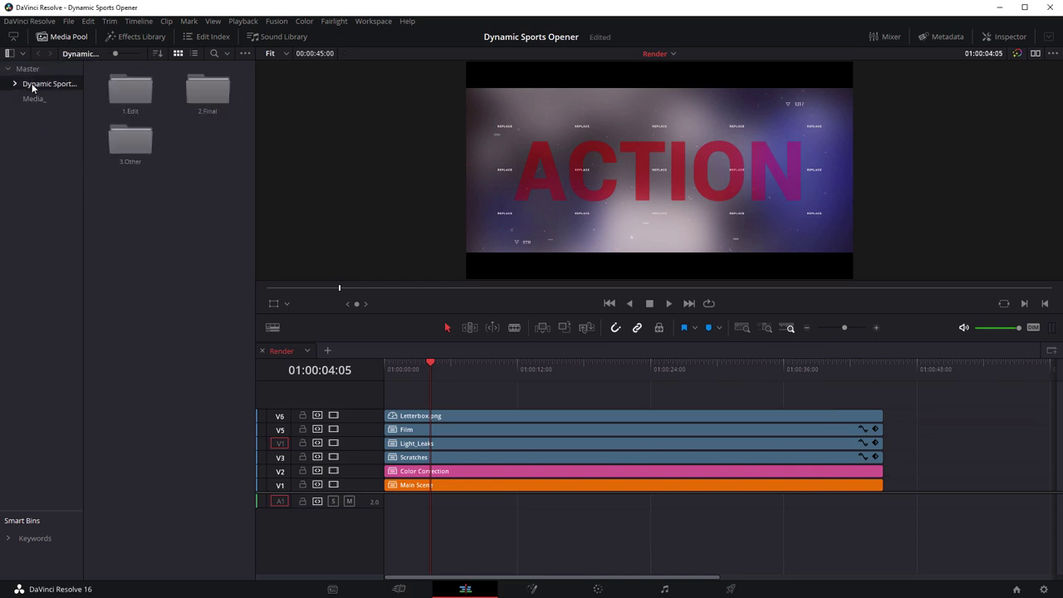
pyautogui.click(193, 53)
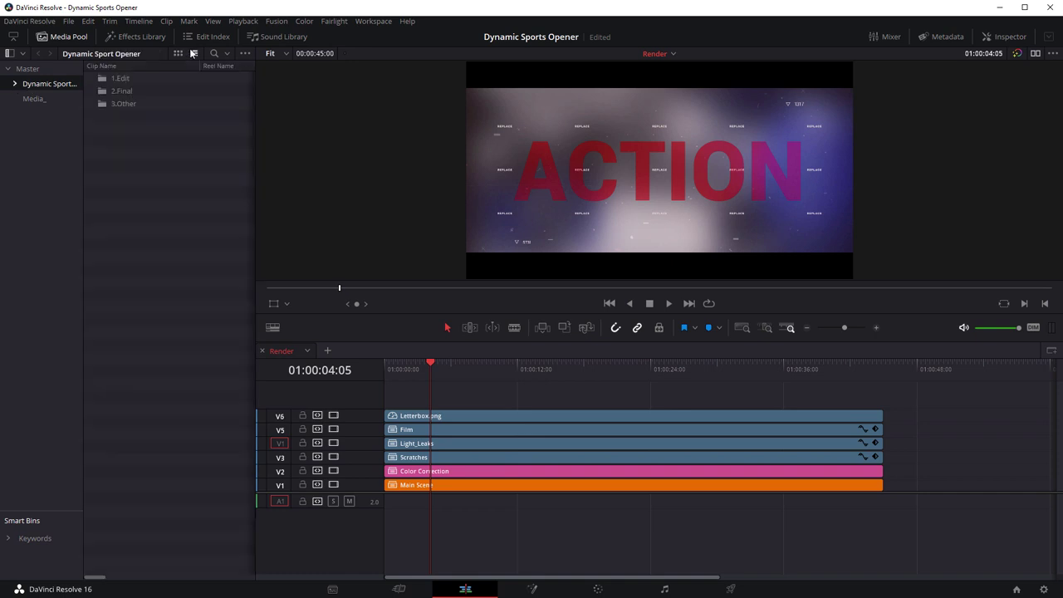
pyautogui.click(15, 84)
pyautogui.click(21, 100)
pyautogui.click(47, 144)
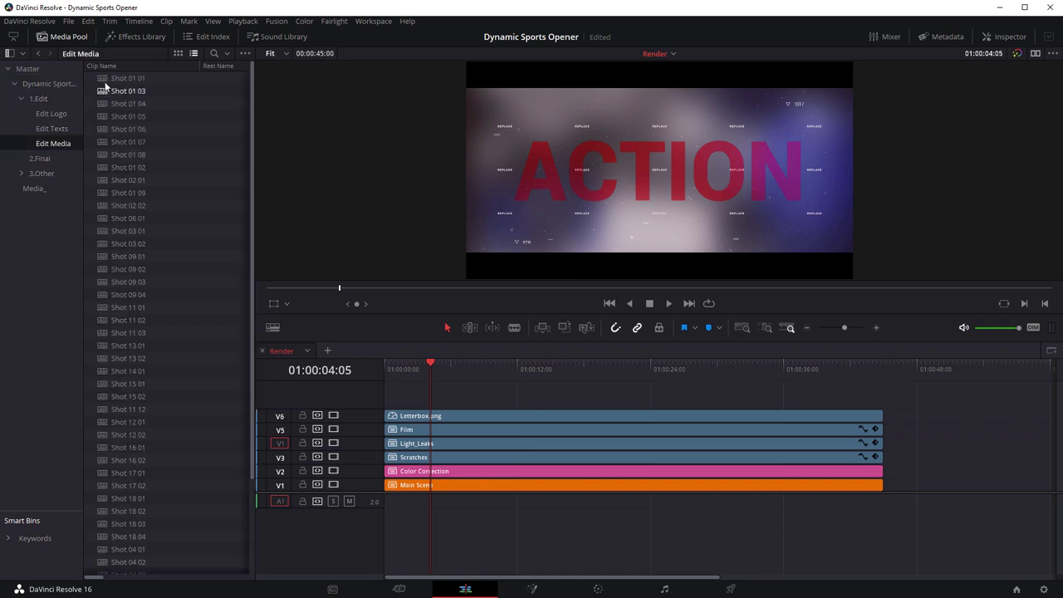
# - Open the Main Scene clip from the Render timeline as its own timeline and place the playhead at the start of Scene 01
pyautogui.click(393, 368)
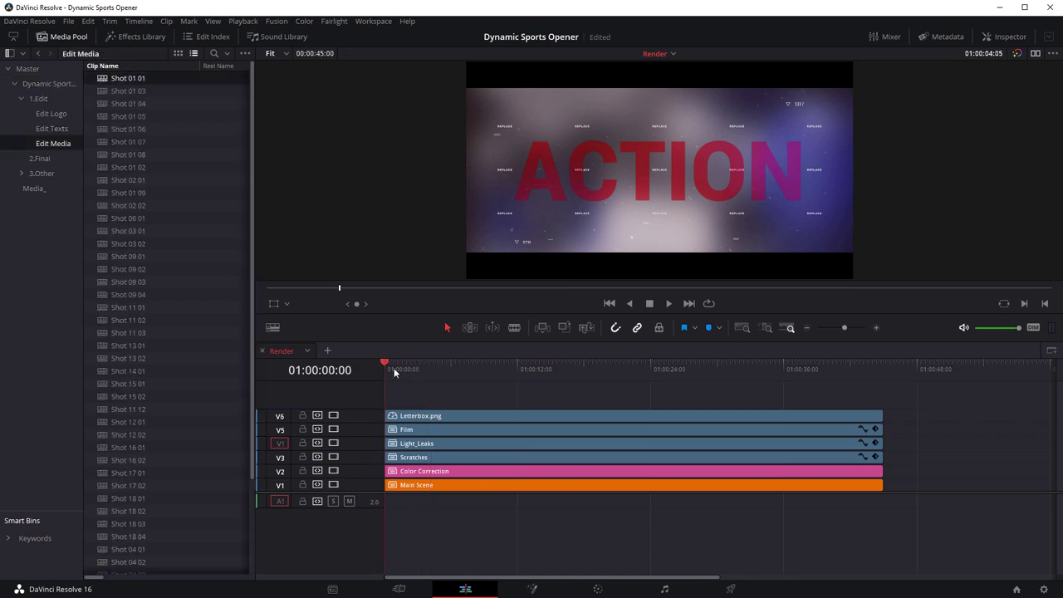
pyautogui.moveTo(394, 366); pyautogui.dragTo(419, 366)
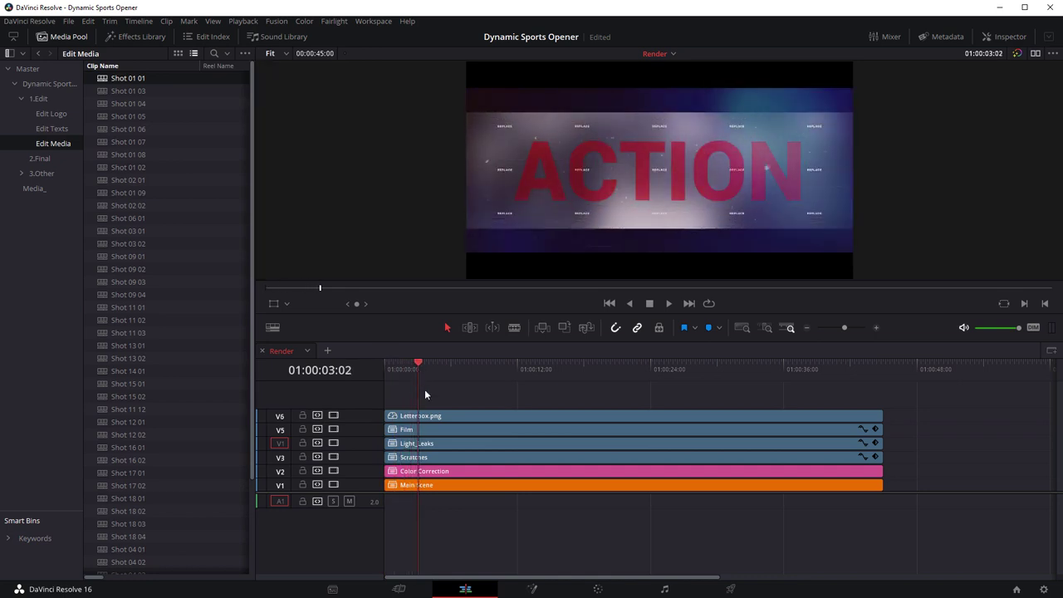
pyautogui.rightClick(419, 486)
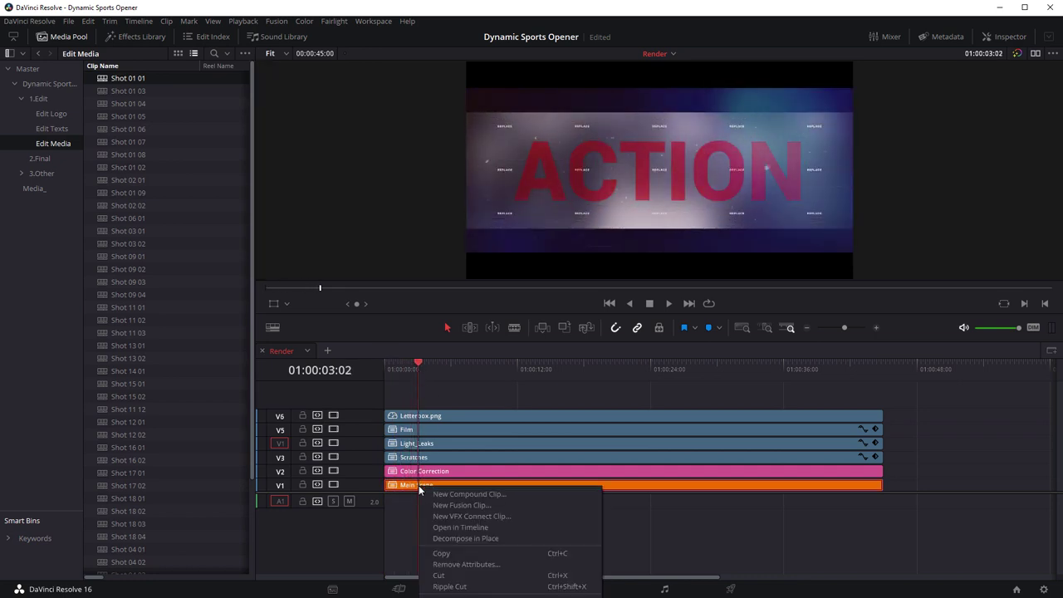
pyautogui.click(456, 526)
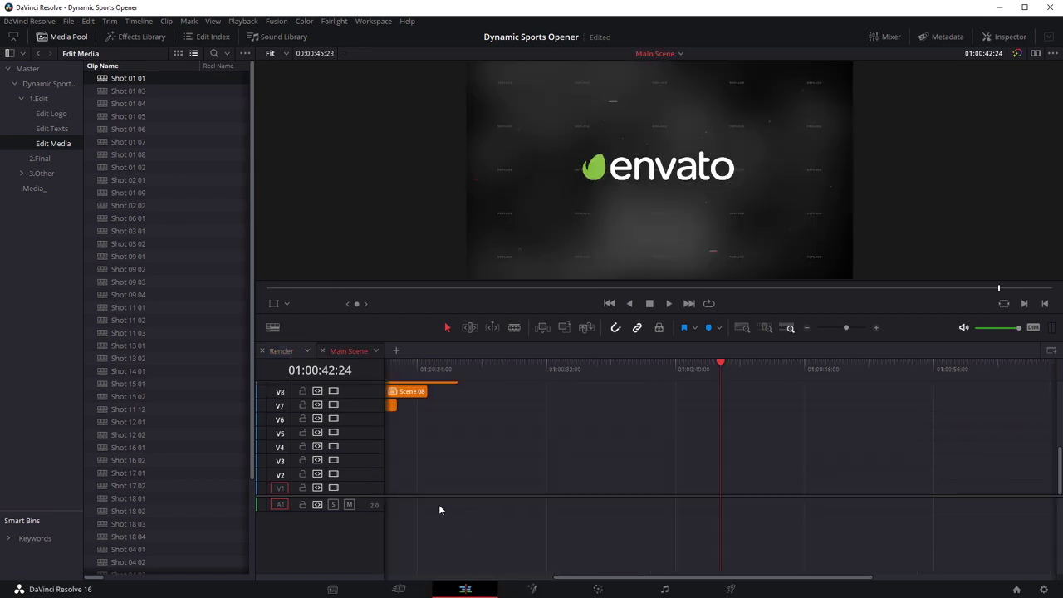
pyautogui.moveTo(600, 576); pyautogui.dragTo(376, 568)
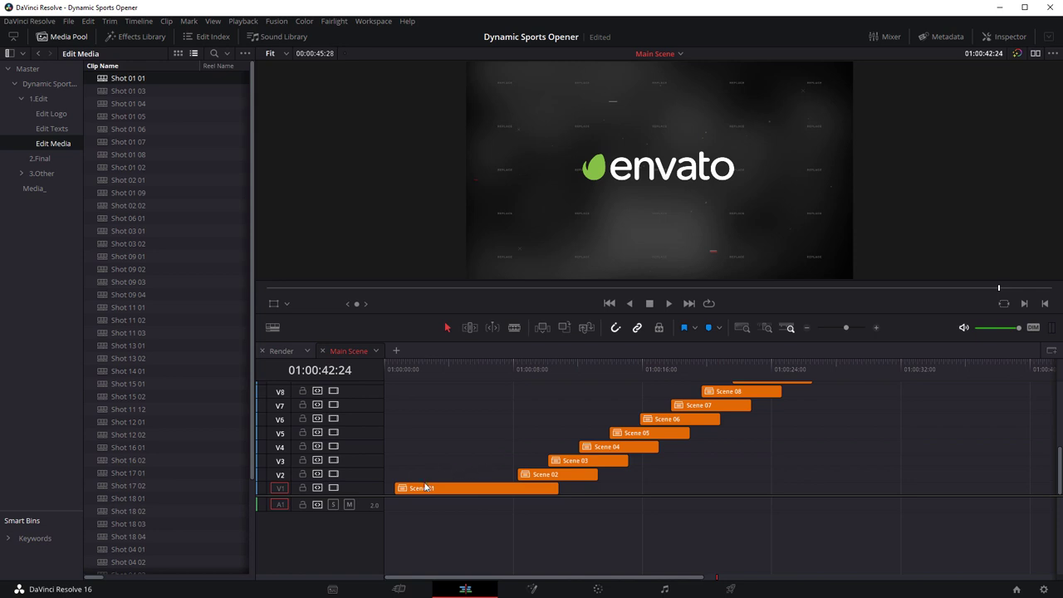
pyautogui.moveTo(408, 372)
pyautogui.mouseDown()
pyautogui.moveTo(458, 378)
pyautogui.moveTo(401, 381)
pyautogui.mouseUp()
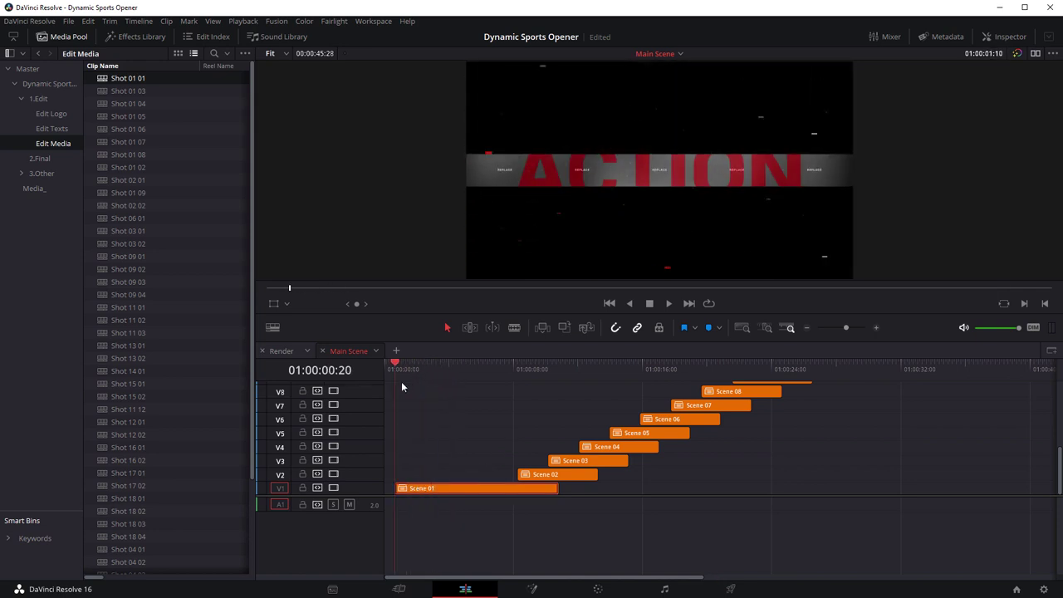
# - Open Shot 01 01 as a timeline and sort the Edit Media clips by name in ascending order
pyautogui.rightClick(101, 82)
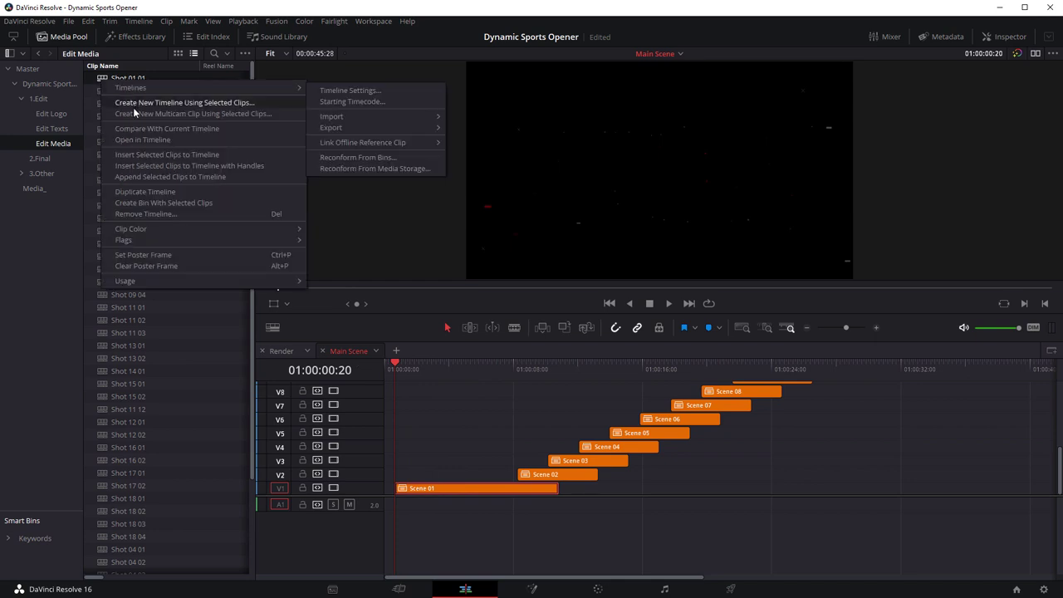
pyautogui.click(137, 139)
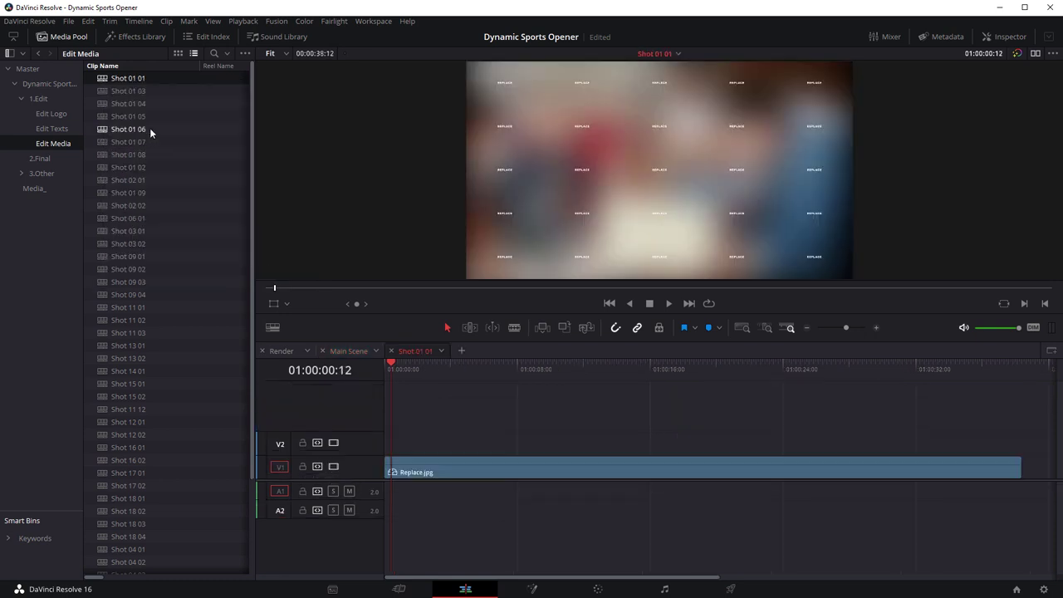
pyautogui.click(102, 67)
pyautogui.click(105, 68)
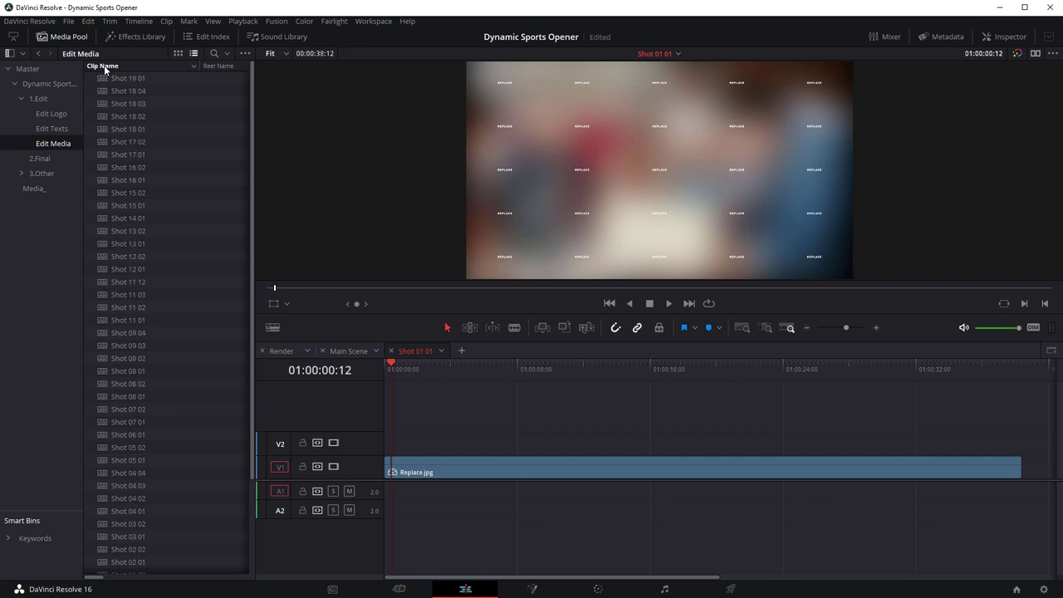
pyautogui.click(104, 68)
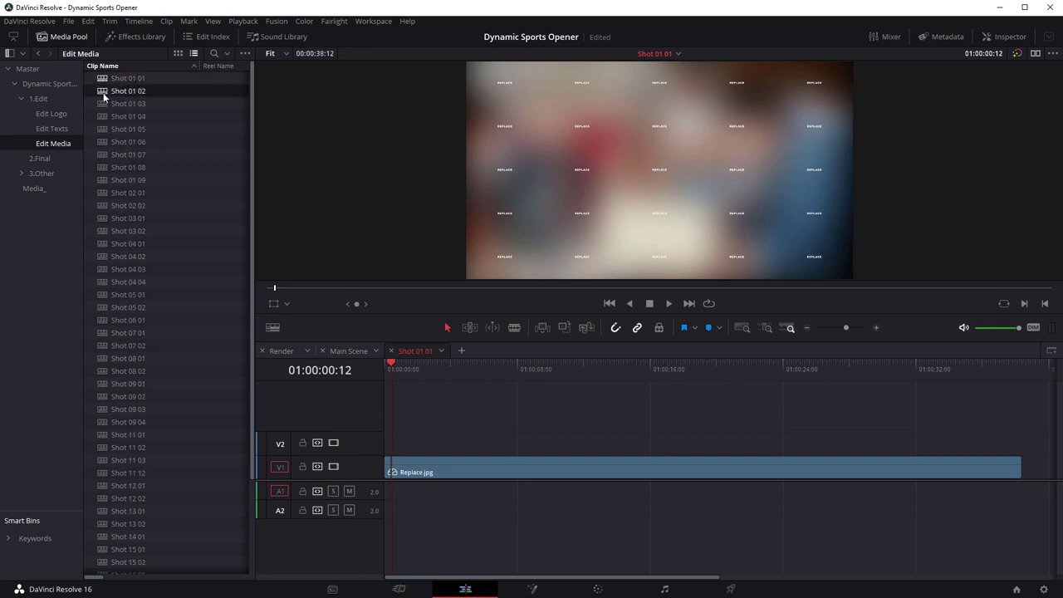
# - Open Shot 01 02 as a timeline as well and return to the Shot 01 01 timeline
pyautogui.rightClick(104, 97)
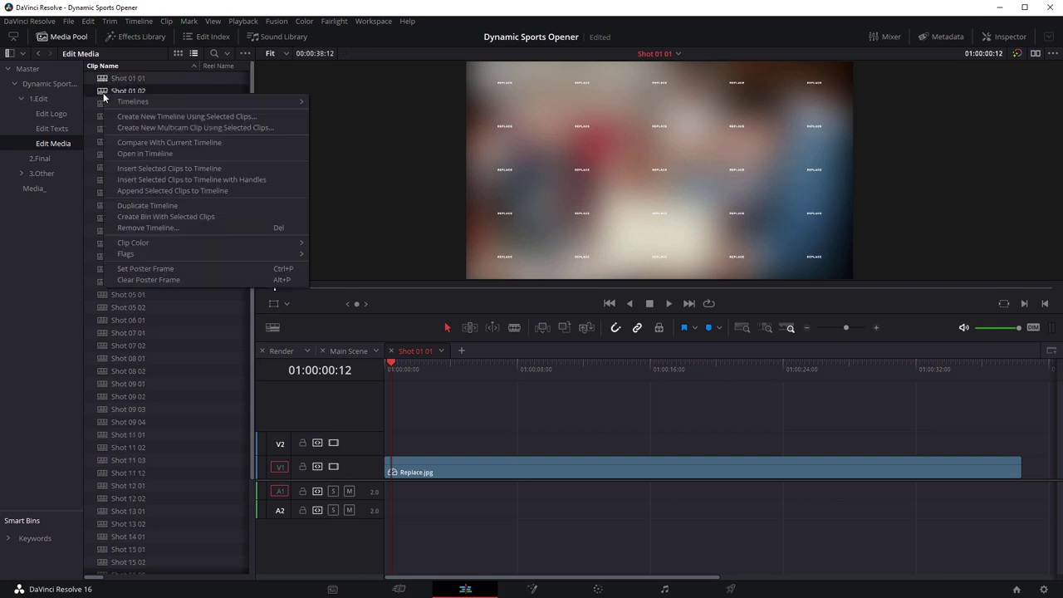
pyautogui.click(145, 153)
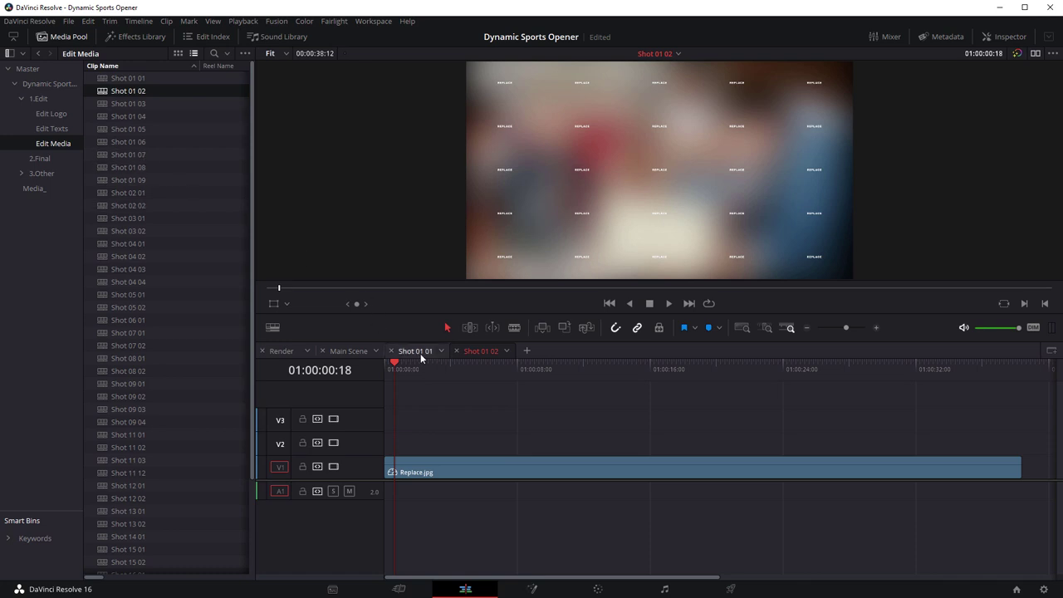
pyautogui.click(420, 352)
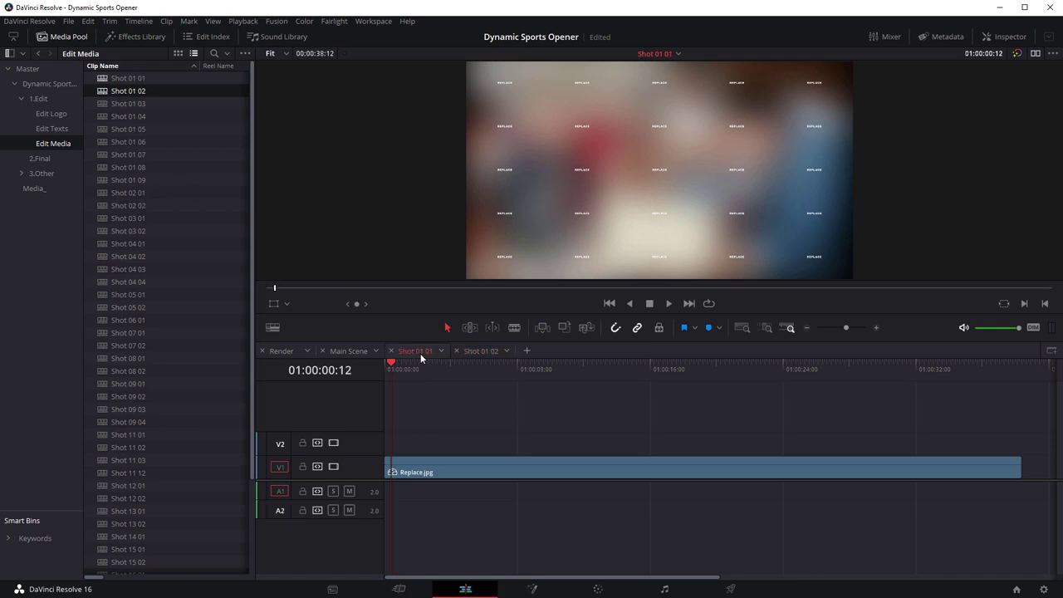
# - Place the first stock video from the Media_ bin on track V2 at the start of Shot 01 01, above Replace.jpg, and preview it
pyautogui.click(30, 188)
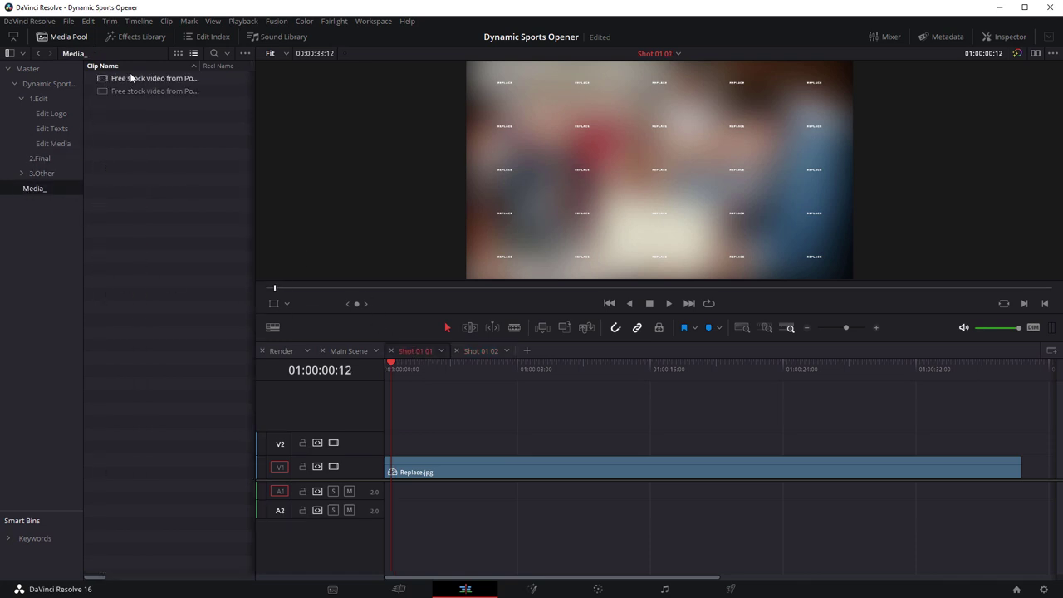
pyautogui.moveTo(123, 84); pyautogui.dragTo(394, 448)
pyautogui.click(414, 449)
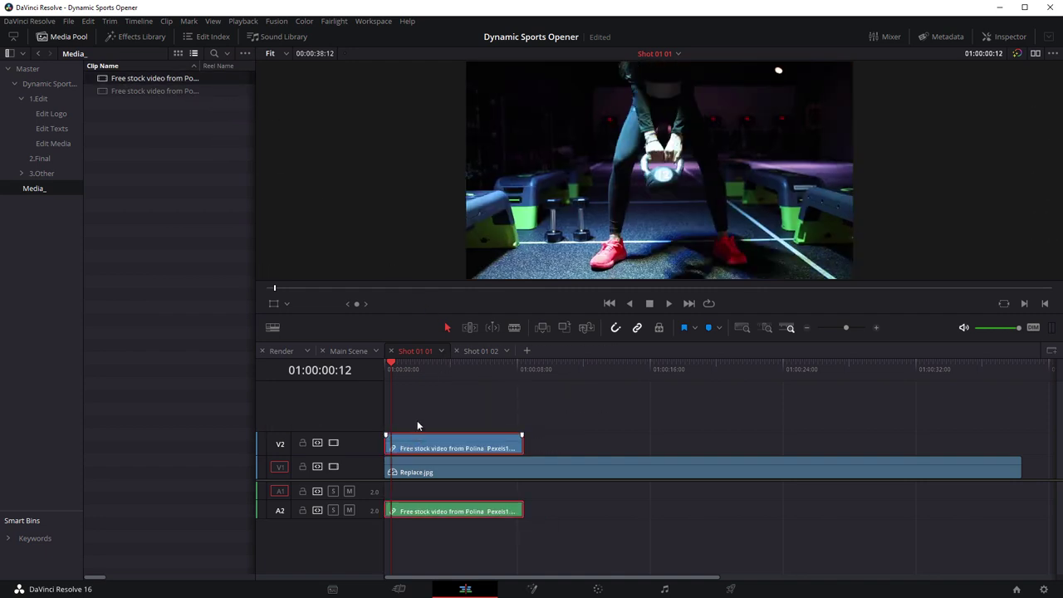
pyautogui.moveTo(400, 367); pyautogui.dragTo(439, 363)
# - Place the second stock video from the Media_ bin on track V2 at the start of Shot 01 02 and preview it
pyautogui.click(479, 352)
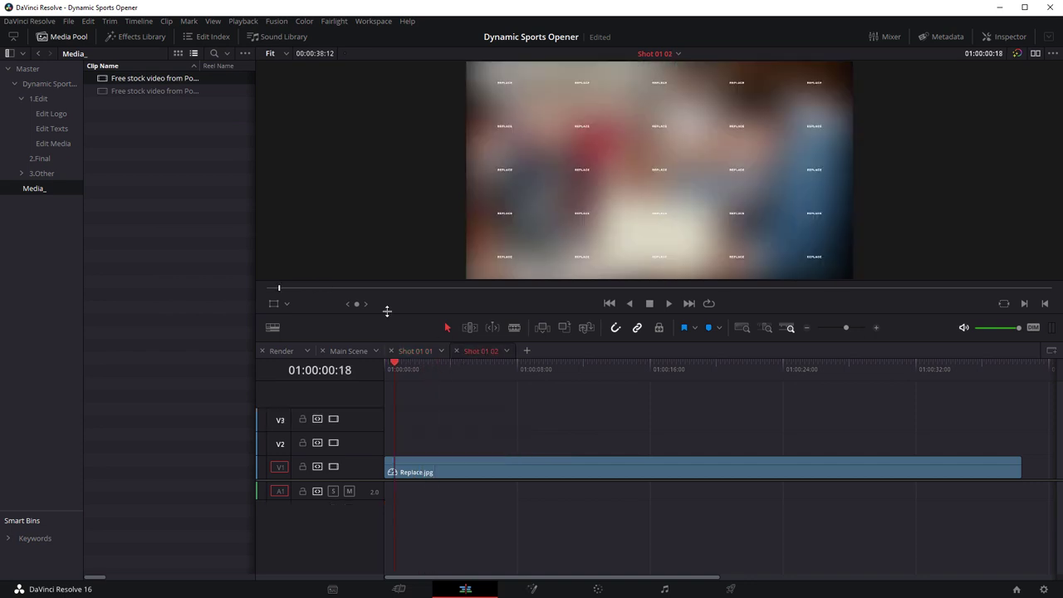
pyautogui.moveTo(146, 98); pyautogui.dragTo(386, 447)
pyautogui.moveTo(380, 367); pyautogui.dragTo(407, 366)
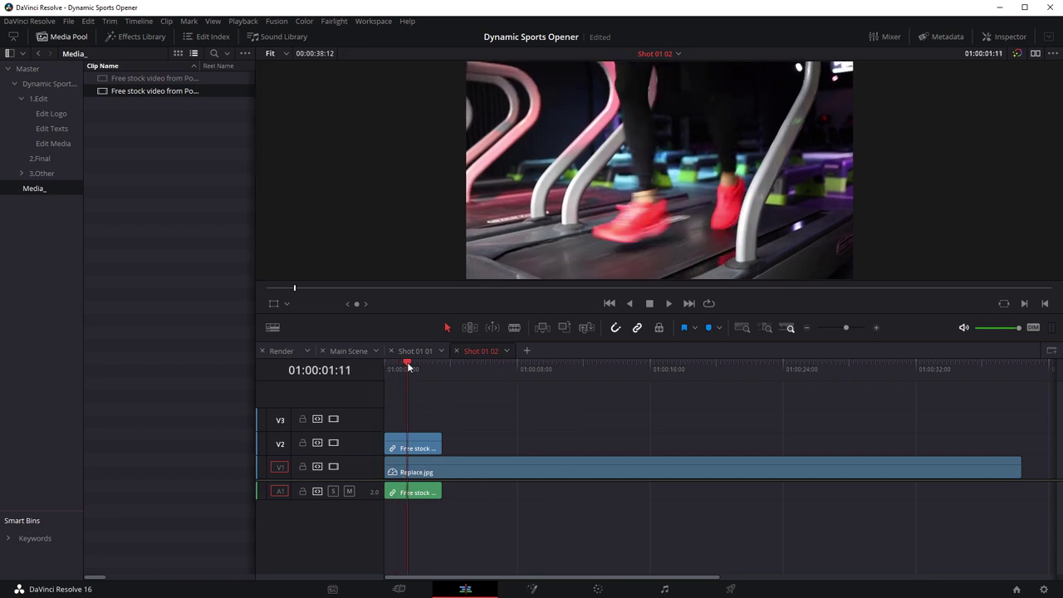
# - Play the beginning of the Main Scene timeline and check the start of Scene 02 at 01:00:08:08
pyautogui.click(351, 352)
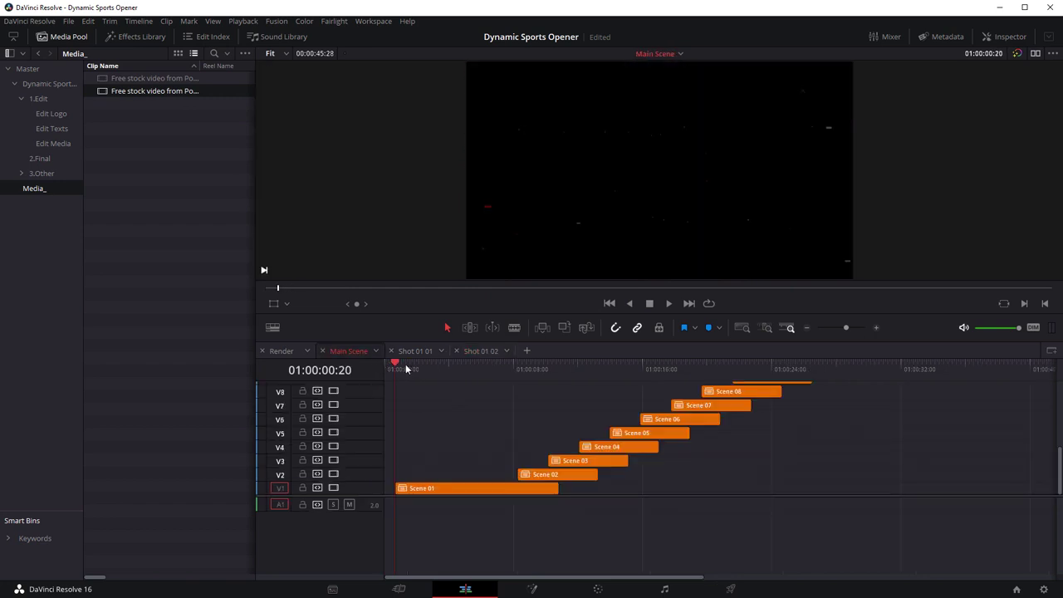
pyautogui.click(671, 303)
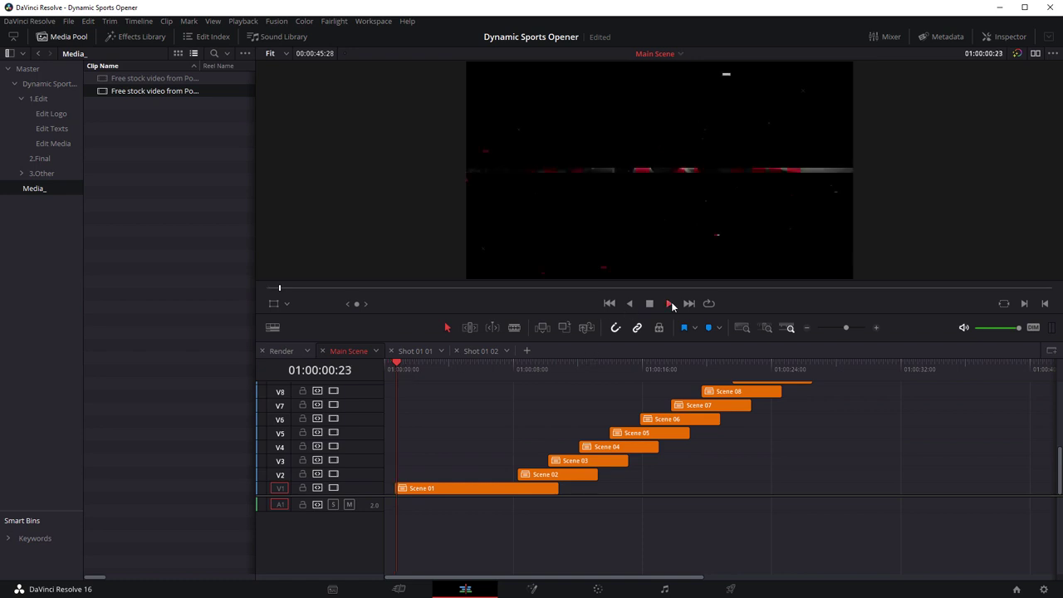
pyautogui.click(653, 305)
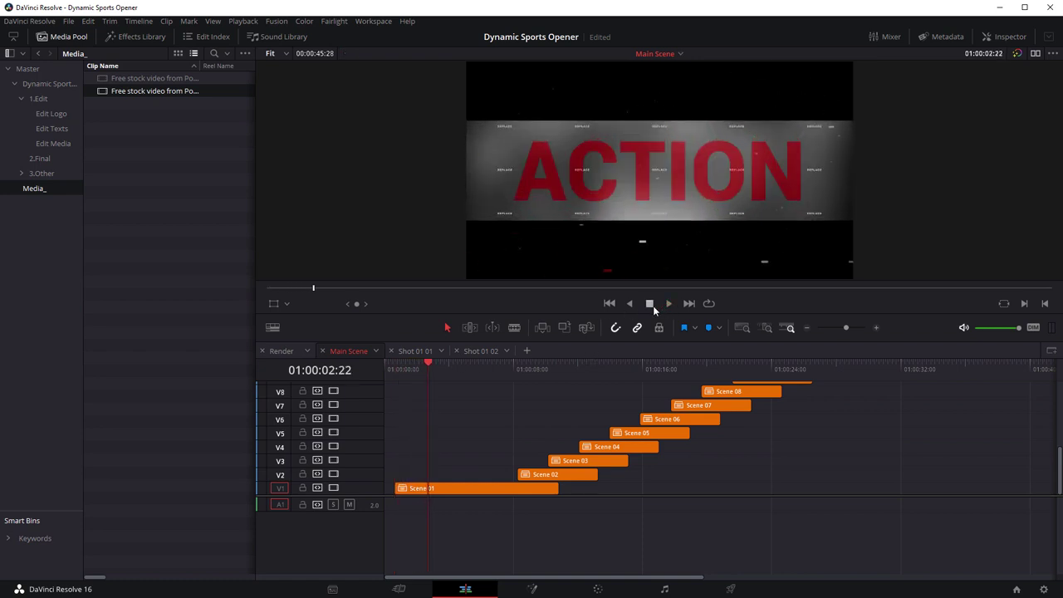
pyautogui.click(518, 369)
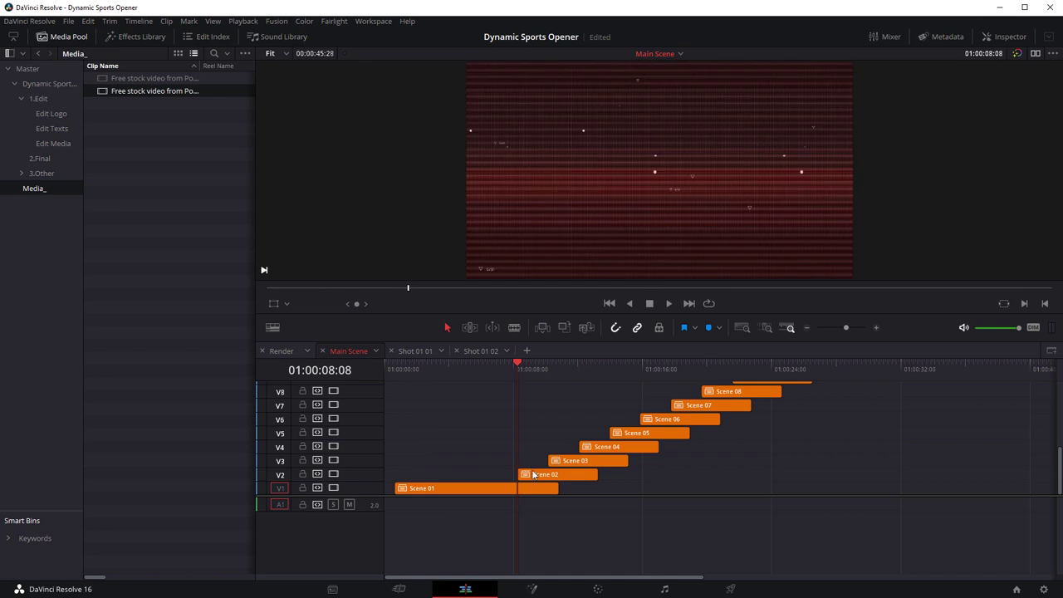
# - Open Shot 02 01 and Shot 02 02 from the Edit Media bin as timelines
pyautogui.click(46, 130)
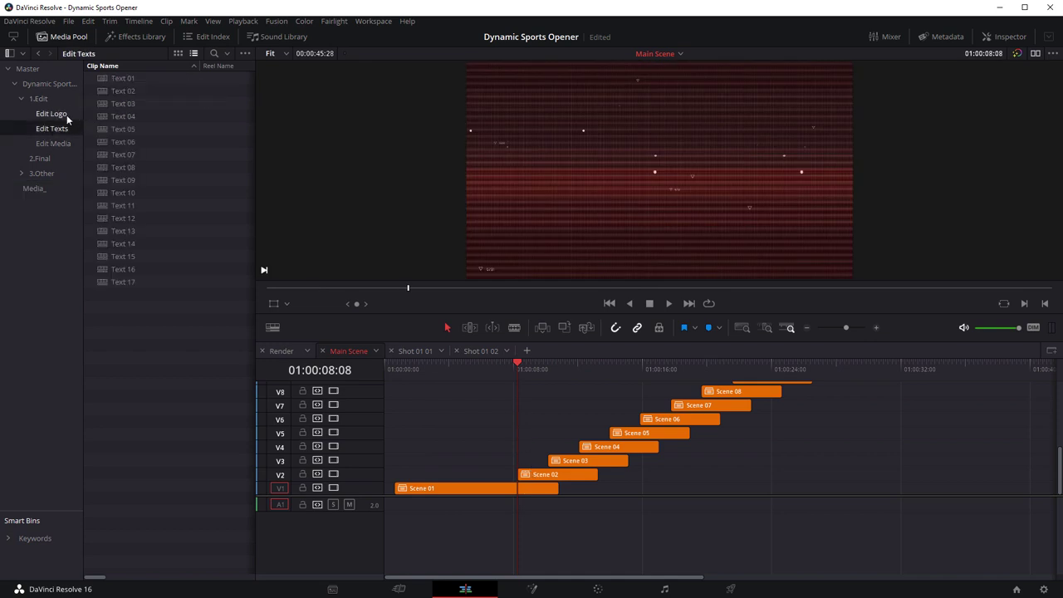
pyautogui.click(57, 142)
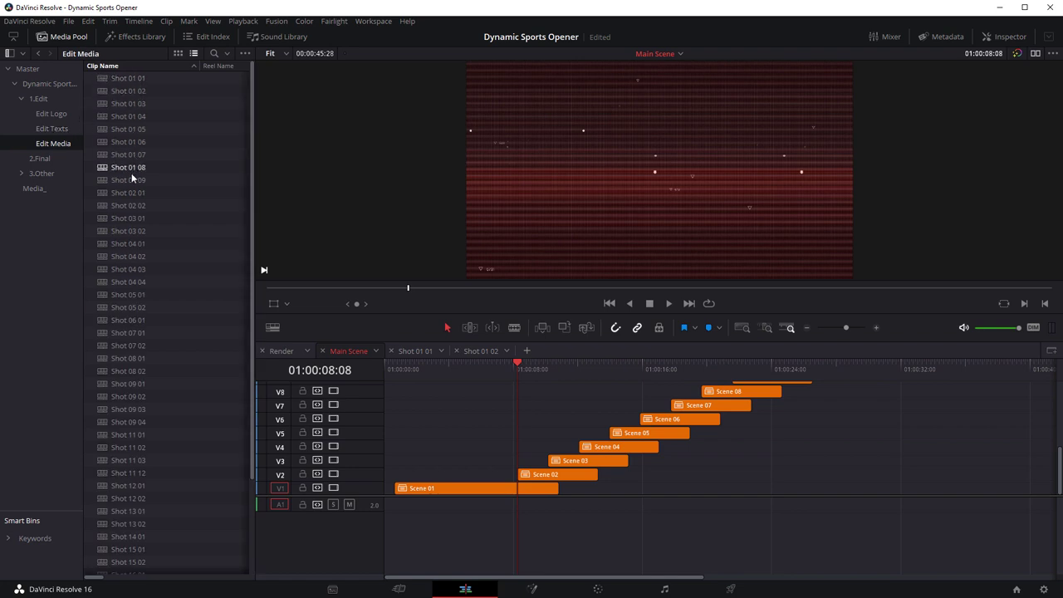
pyautogui.click(129, 194)
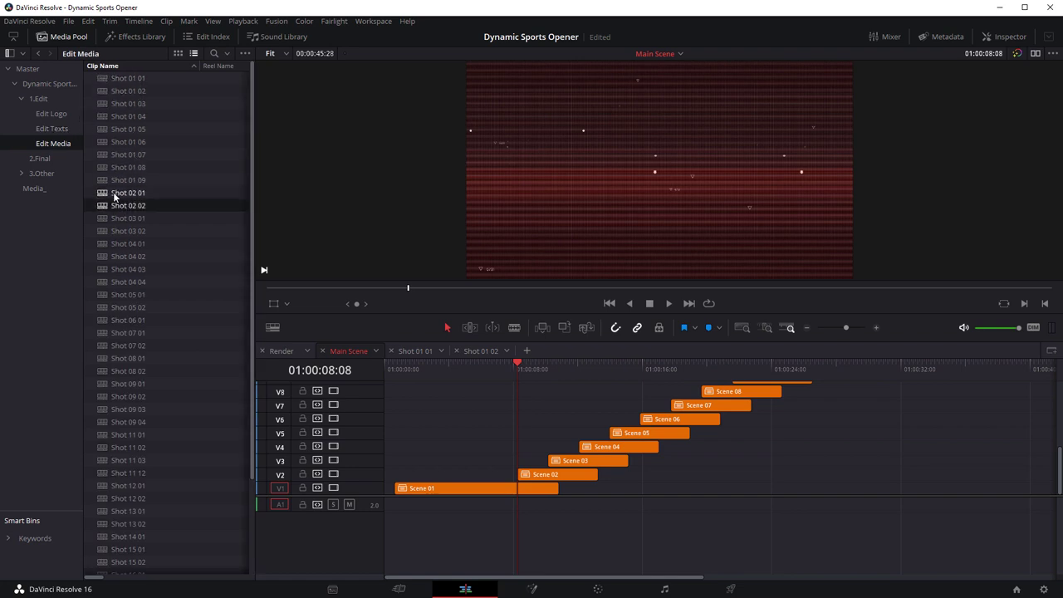
pyautogui.rightClick(106, 191)
pyautogui.click(139, 251)
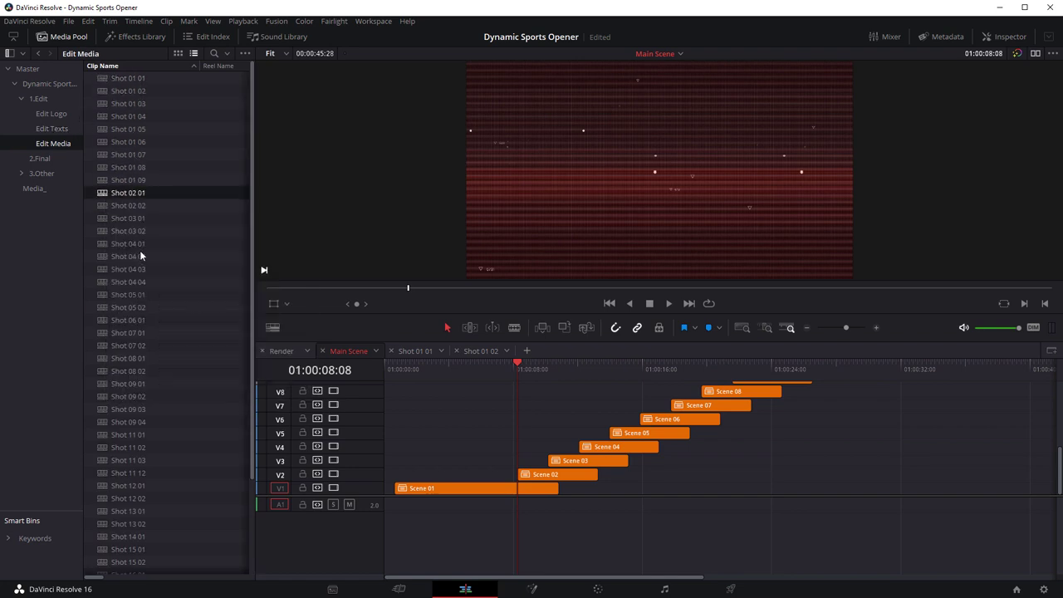
pyautogui.rightClick(121, 208)
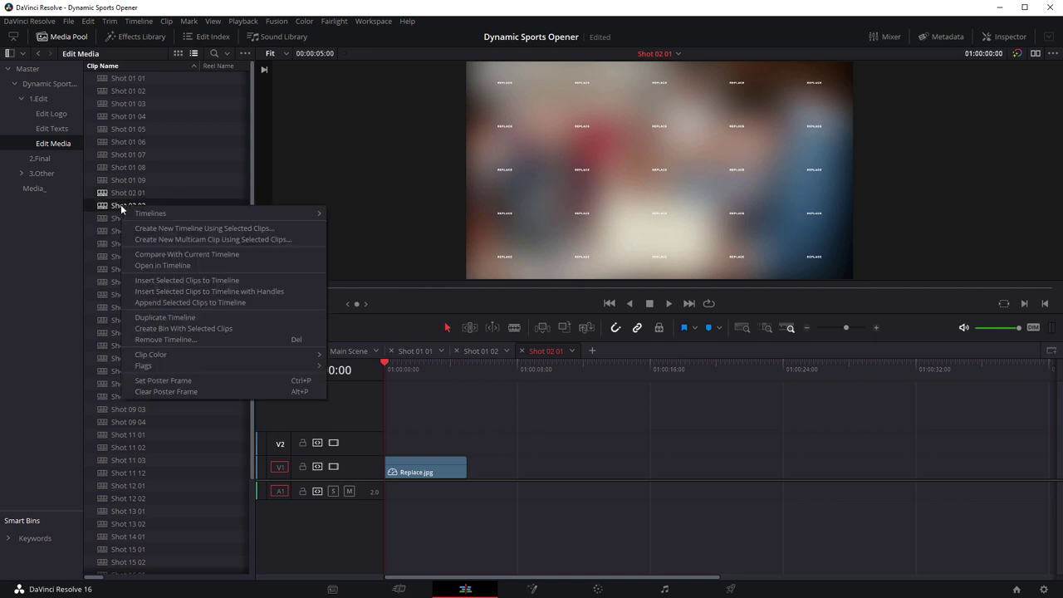
pyautogui.click(158, 265)
# - Replace the Replace.jpg placeholder on track V1 of Shot 02 01 with the first stock video from the Media_ bin
pyautogui.click(544, 351)
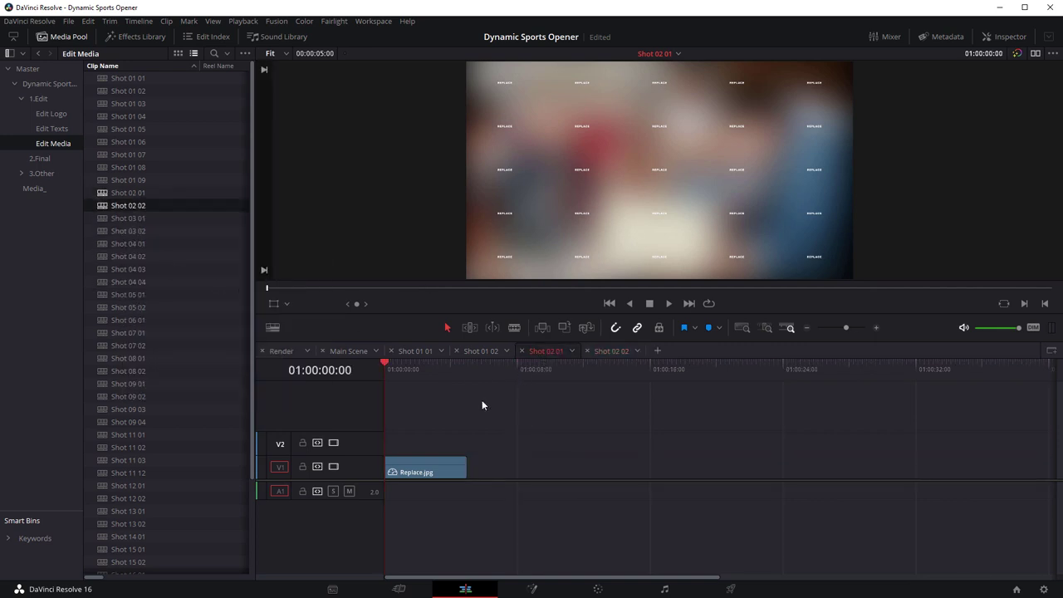
pyautogui.rightClick(437, 470)
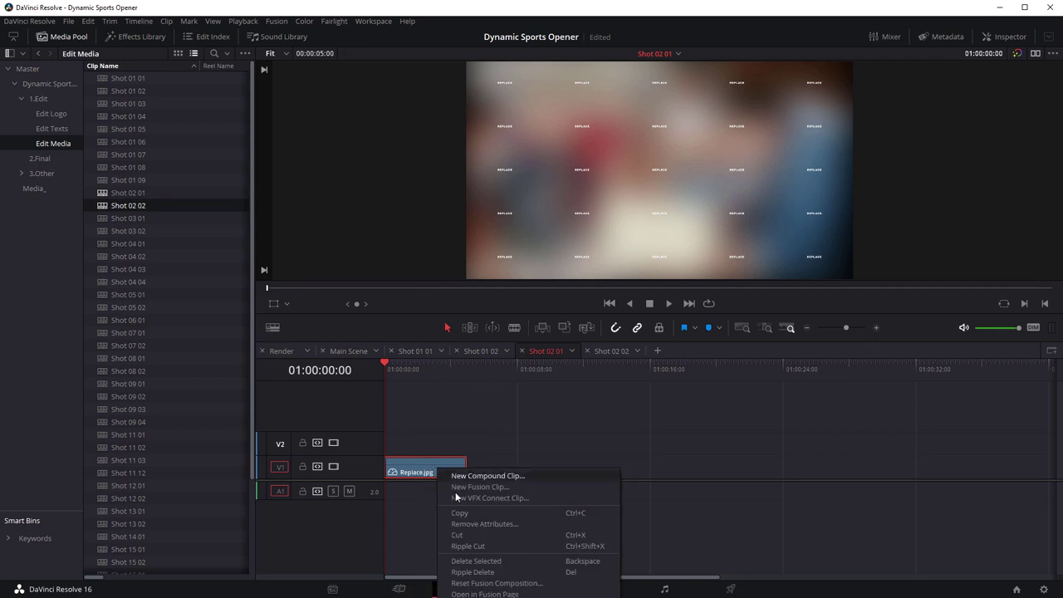
pyautogui.click(476, 561)
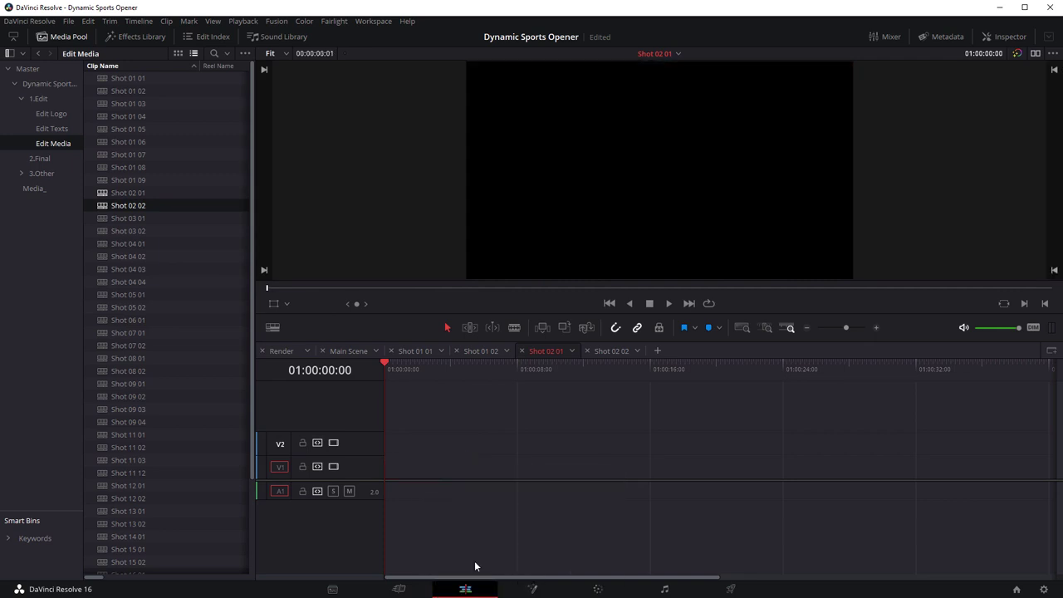
pyautogui.click(38, 188)
pyautogui.moveTo(137, 83); pyautogui.dragTo(387, 470)
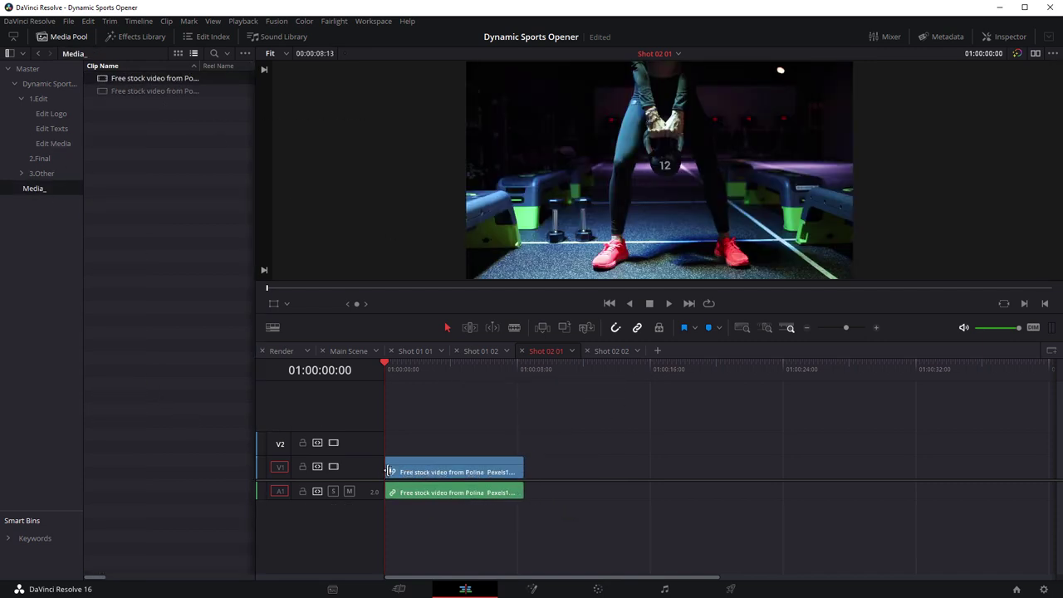
# - Place the second Media_ video on track V2 at the start of Shot 02 02, zoomed to 1.360, shifted to X -81 and flipped horizontally
pyautogui.click(607, 352)
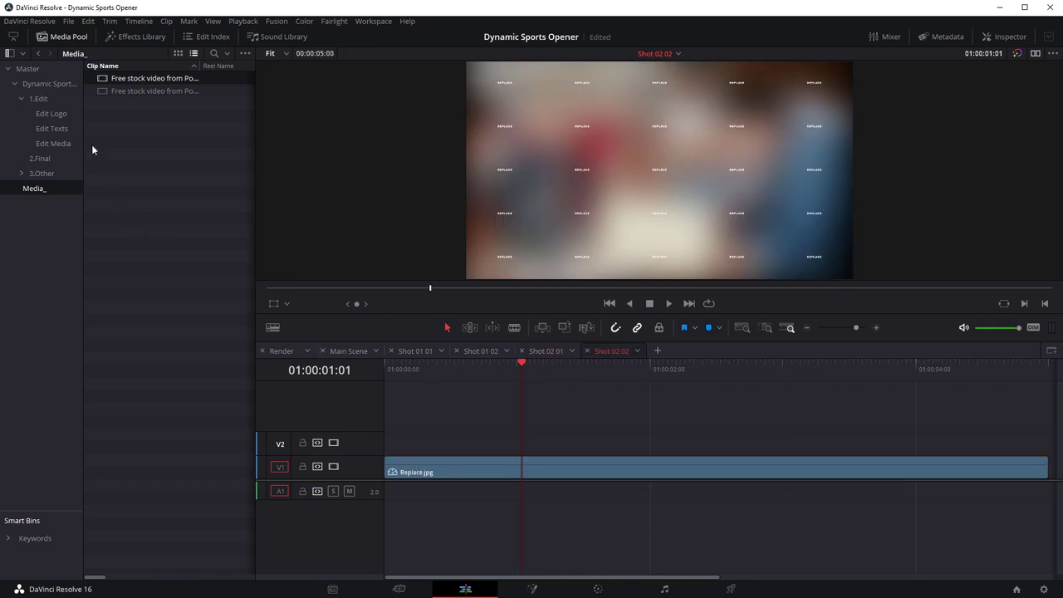
pyautogui.moveTo(95, 91); pyautogui.dragTo(391, 441)
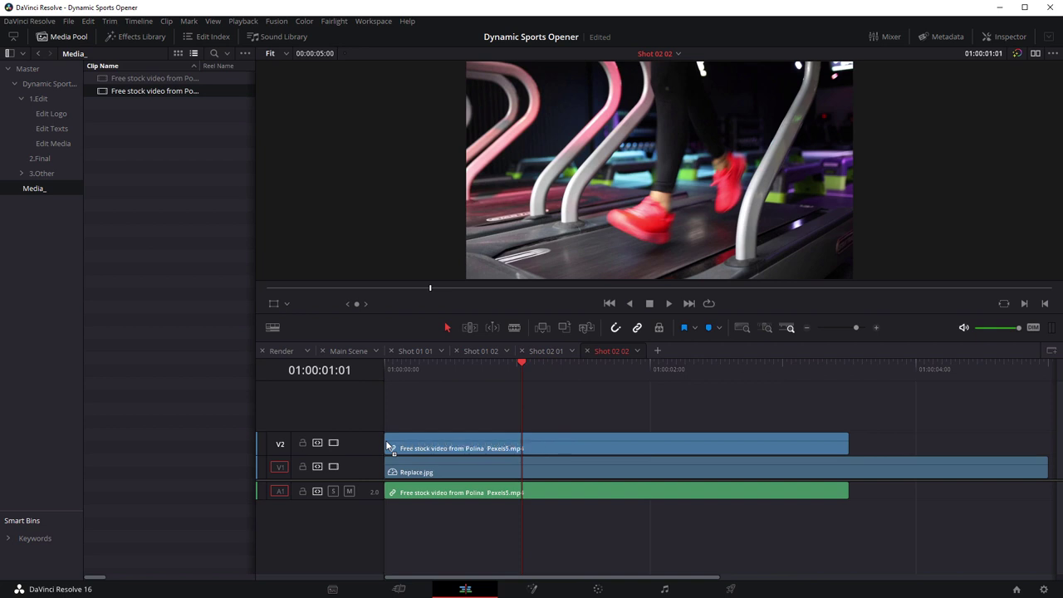
pyautogui.scroll(-1, 486, 161)
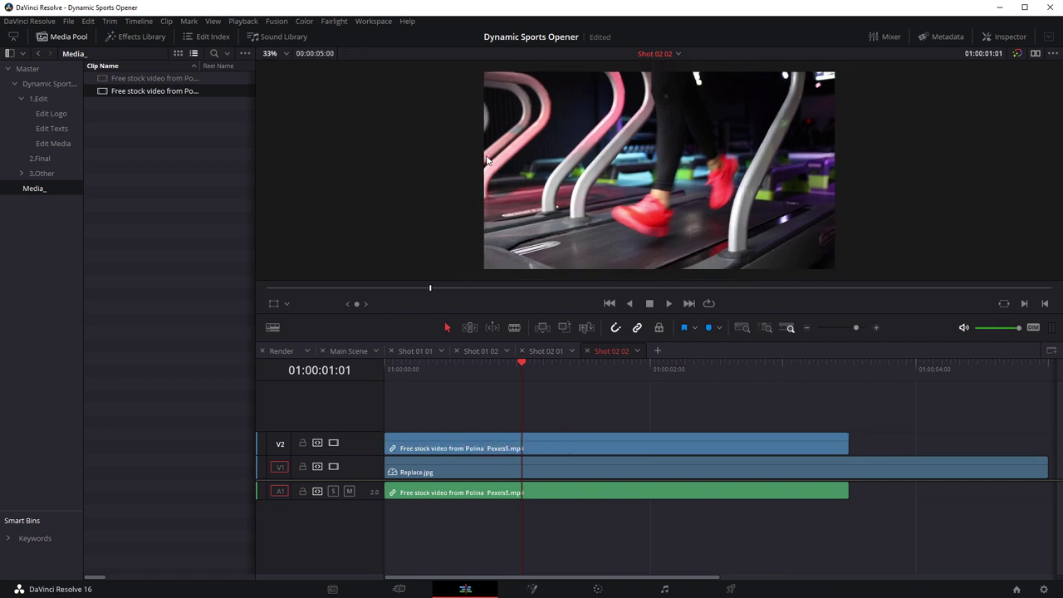
pyautogui.scroll(-1, 486, 160)
pyautogui.click(492, 447)
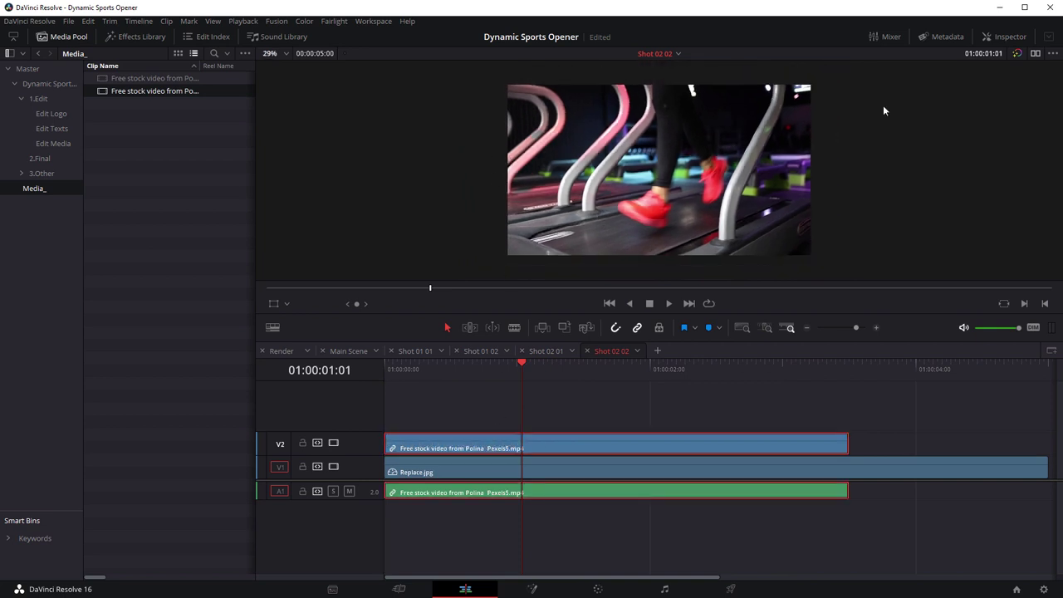
pyautogui.click(1007, 37)
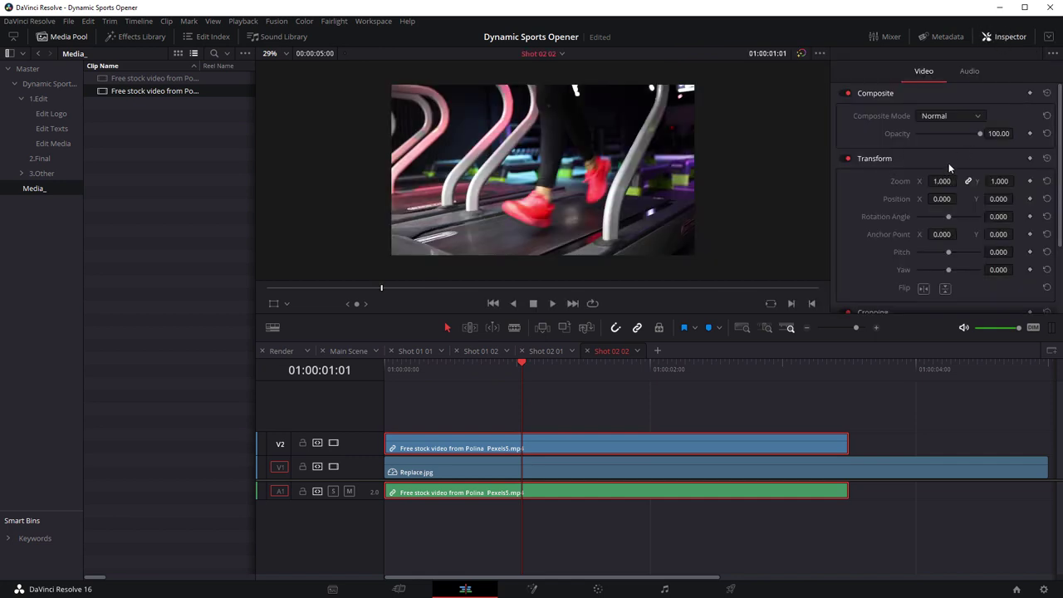
pyautogui.moveTo(940, 181); pyautogui.dragTo(959, 198)
pyautogui.click(923, 288)
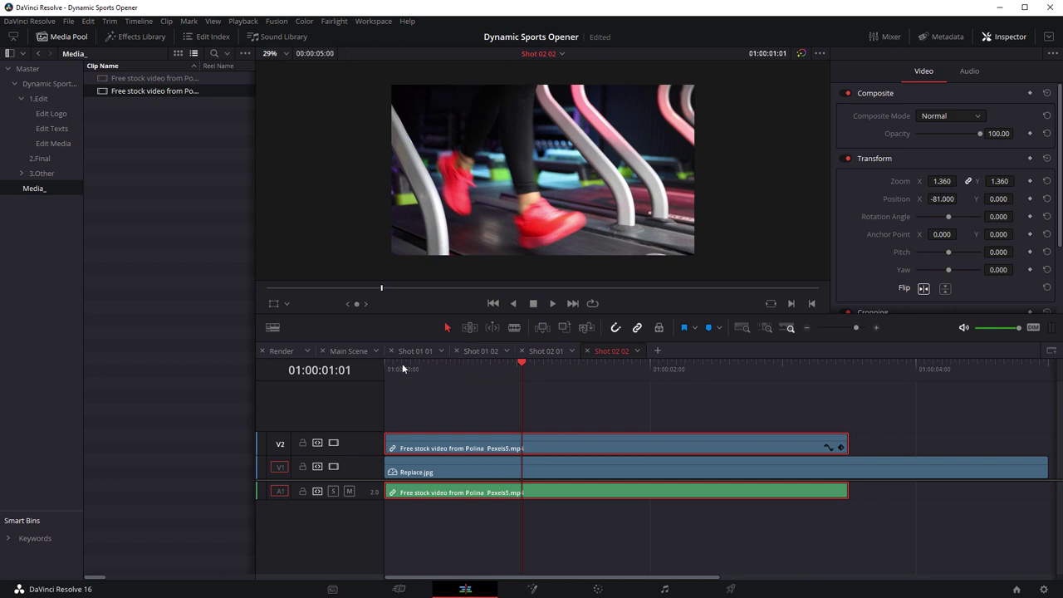
# - Play the Main Scene timeline from the start of Scene 02 to check the replaced shots
pyautogui.click(352, 353)
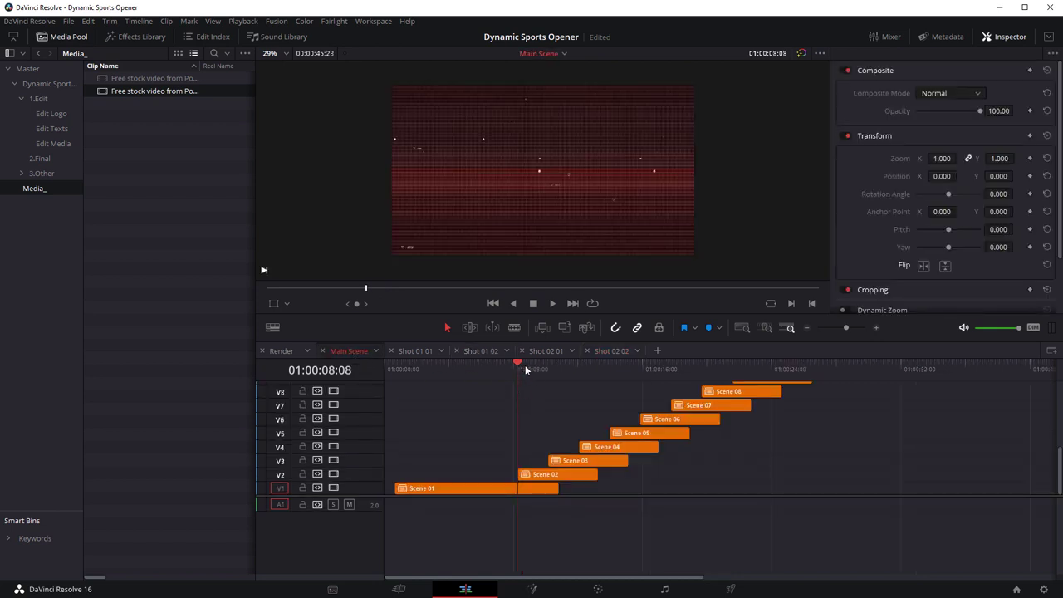
pyautogui.moveTo(524, 364); pyautogui.dragTo(516, 369)
pyautogui.click(554, 303)
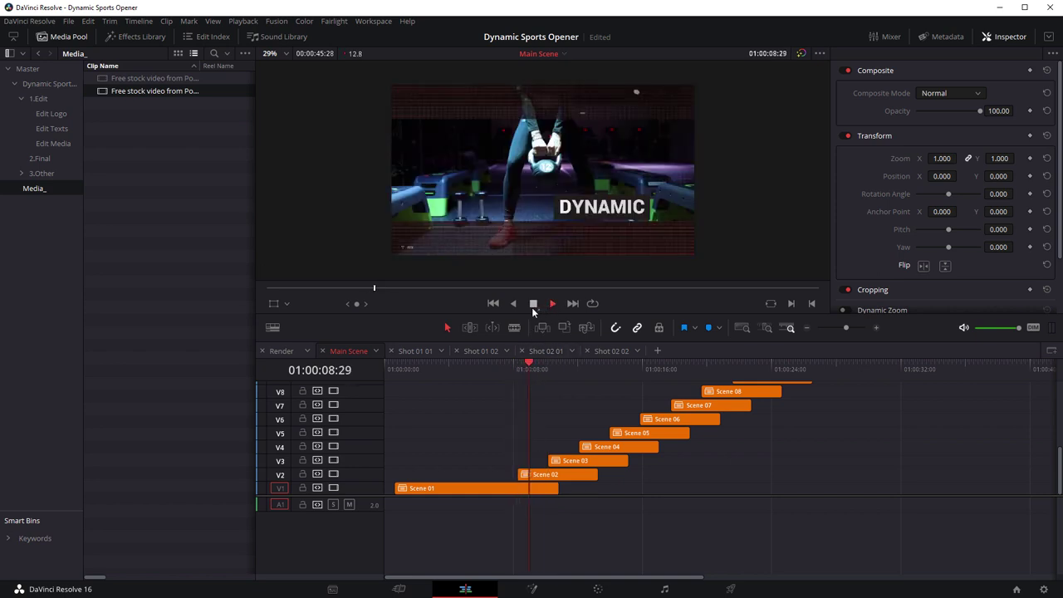
pyautogui.click(532, 304)
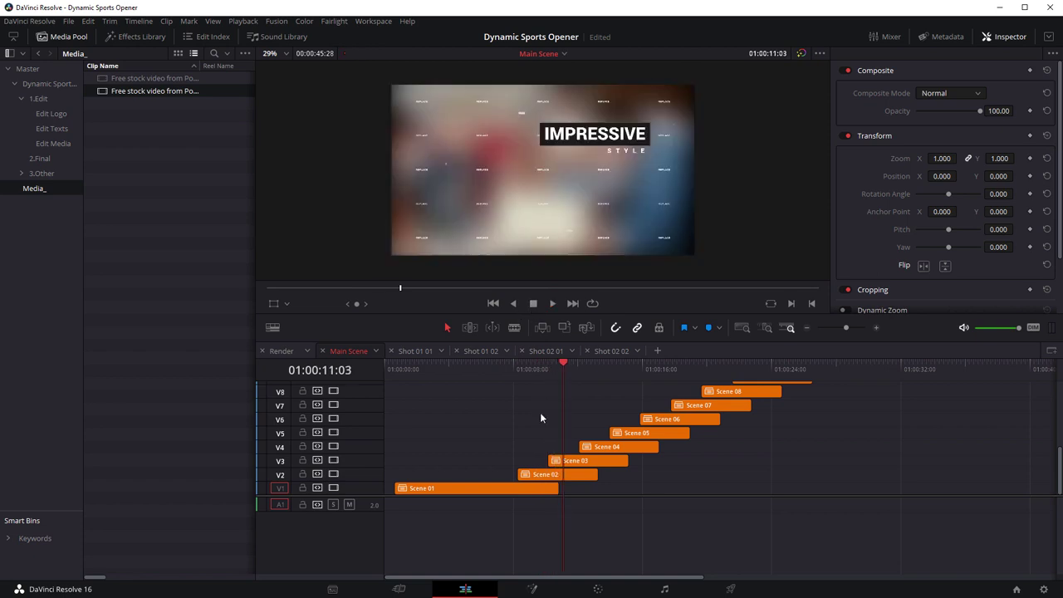
# - Return the Main Scene playhead to 01:00:08:08 and open the Scene 02 compound clip as a timeline
pyautogui.click(517, 370)
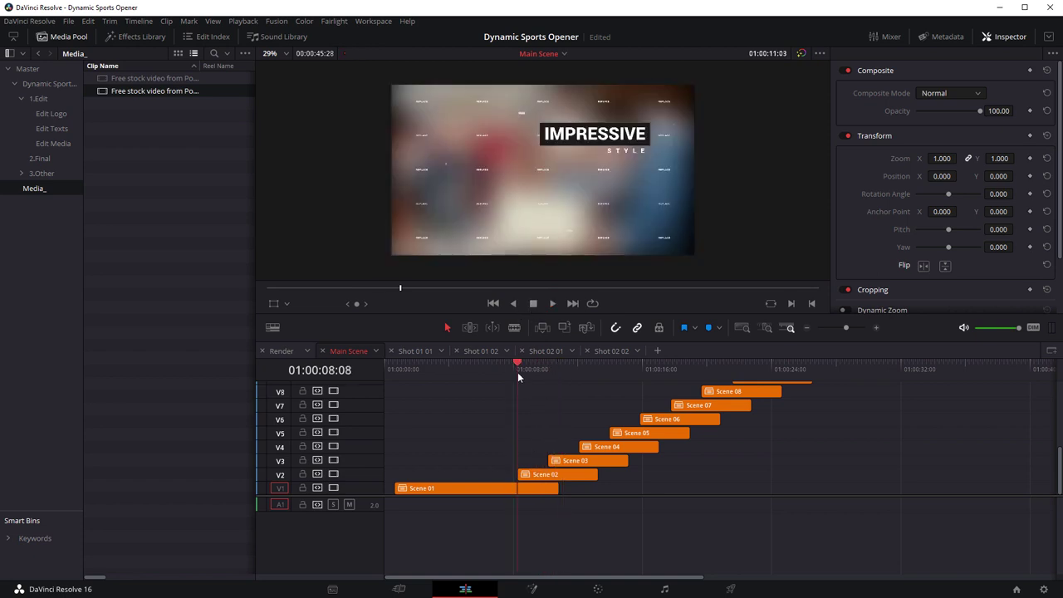
pyautogui.click(536, 475)
pyautogui.rightClick(535, 475)
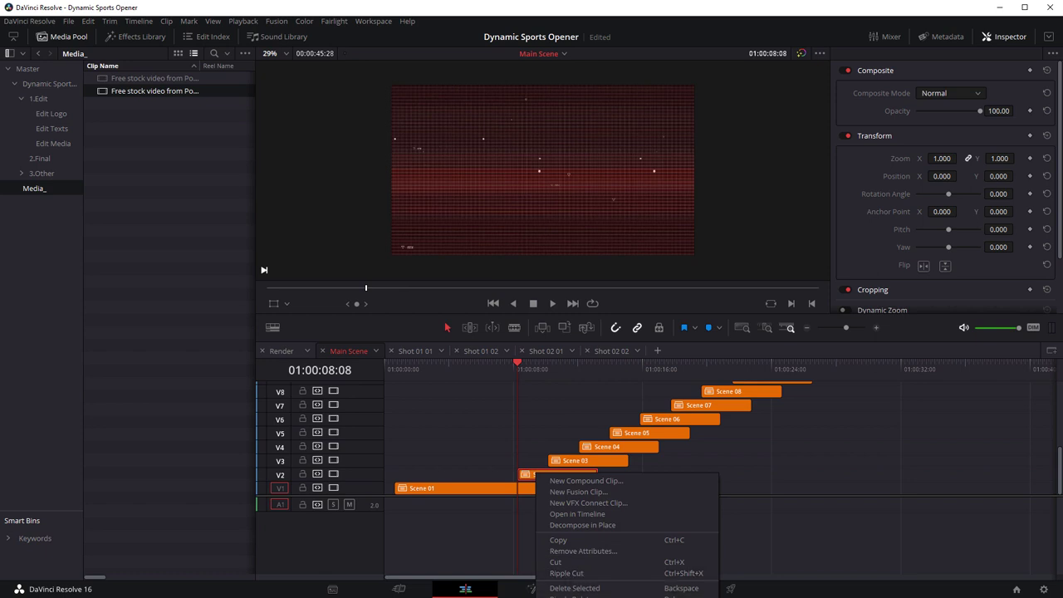
pyautogui.click(566, 514)
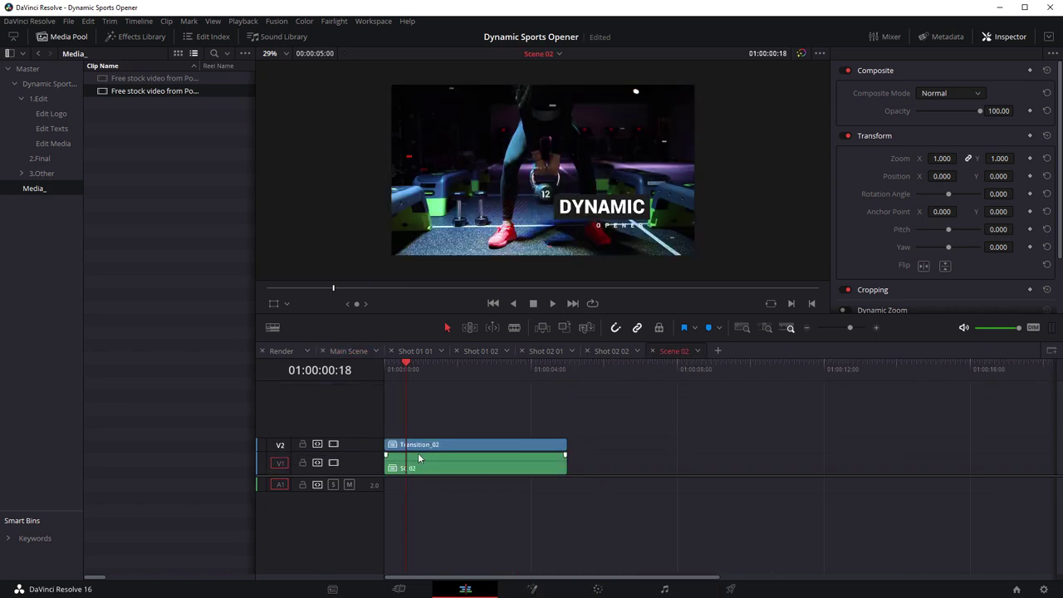
# - Disable track V2 holding Transition_02 in Scene 02 and play the scene from the start
pyautogui.moveTo(425, 364); pyautogui.dragTo(385, 366)
pyautogui.click(334, 444)
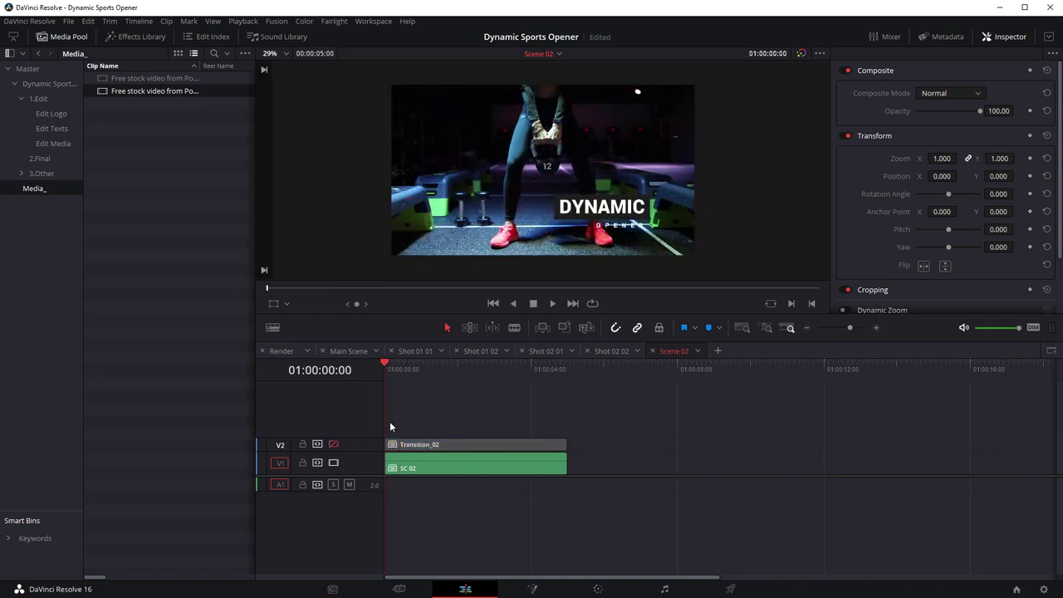
pyautogui.press('space')
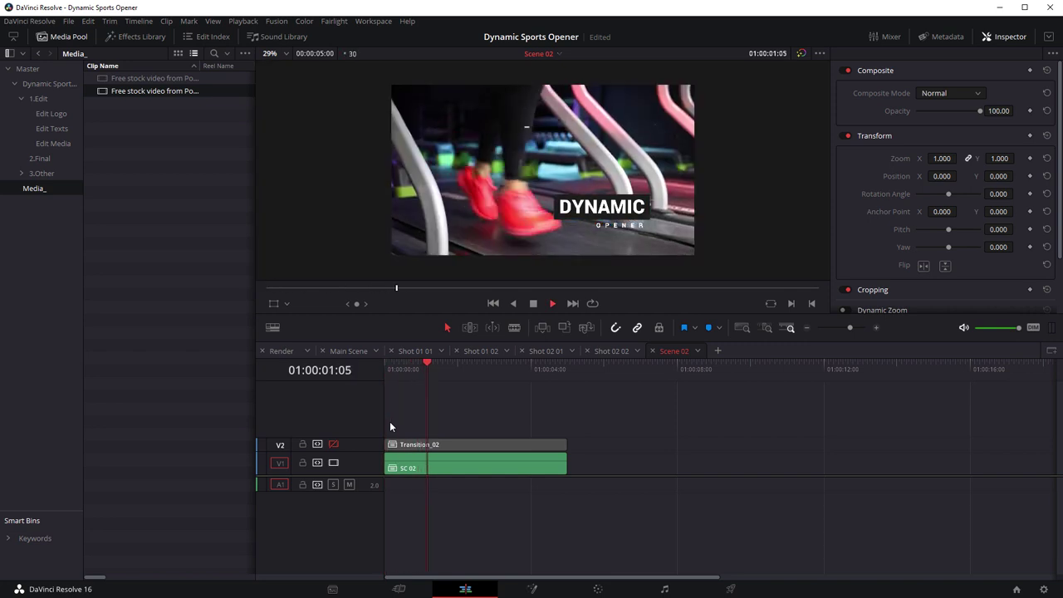
pyautogui.press('space')
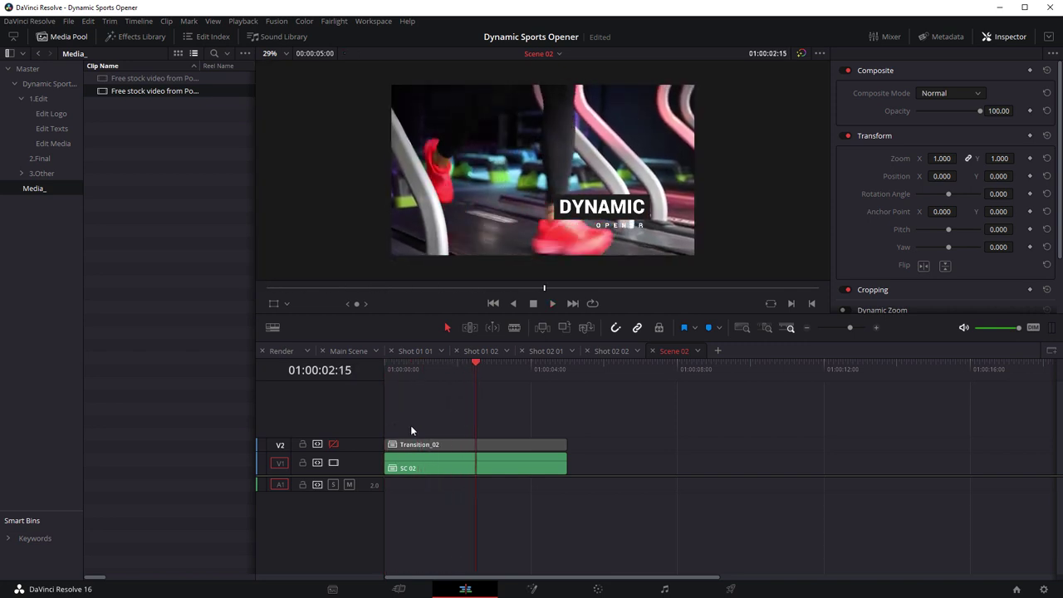
# - Open the SC 02 compound clip on track V1 as a timeline and preview its beginning
pyautogui.click(416, 455)
pyautogui.rightClick(412, 467)
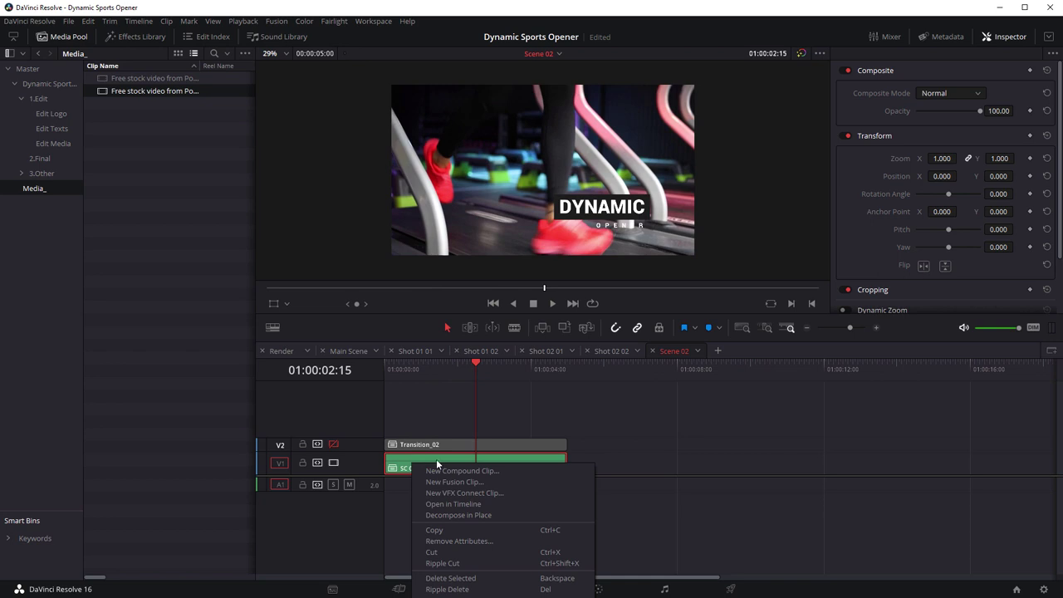
pyautogui.click(457, 503)
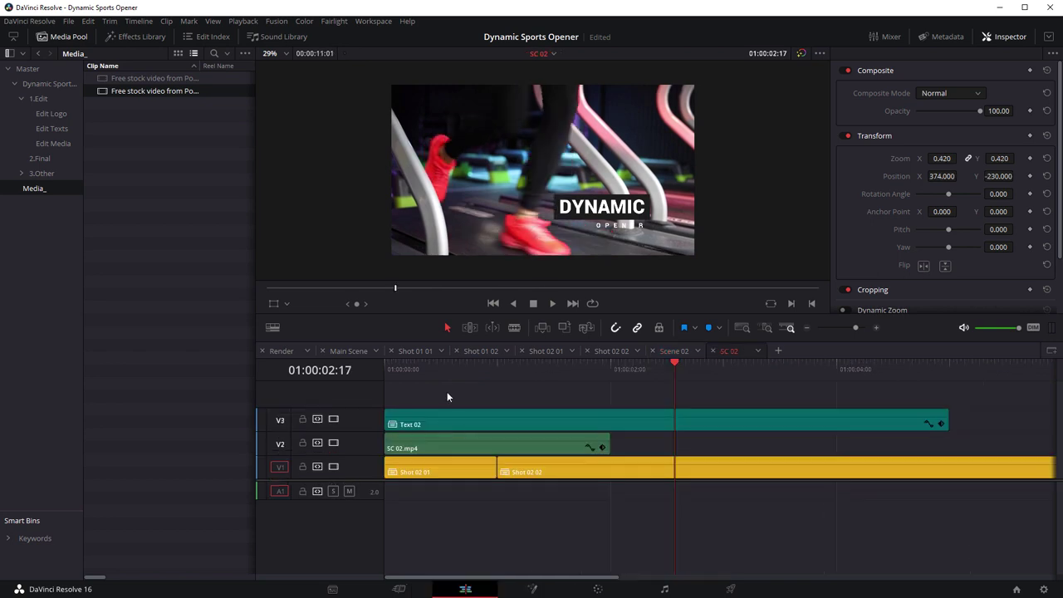
pyautogui.click(424, 365)
pyautogui.moveTo(423, 360); pyautogui.dragTo(379, 367)
pyautogui.press('space')
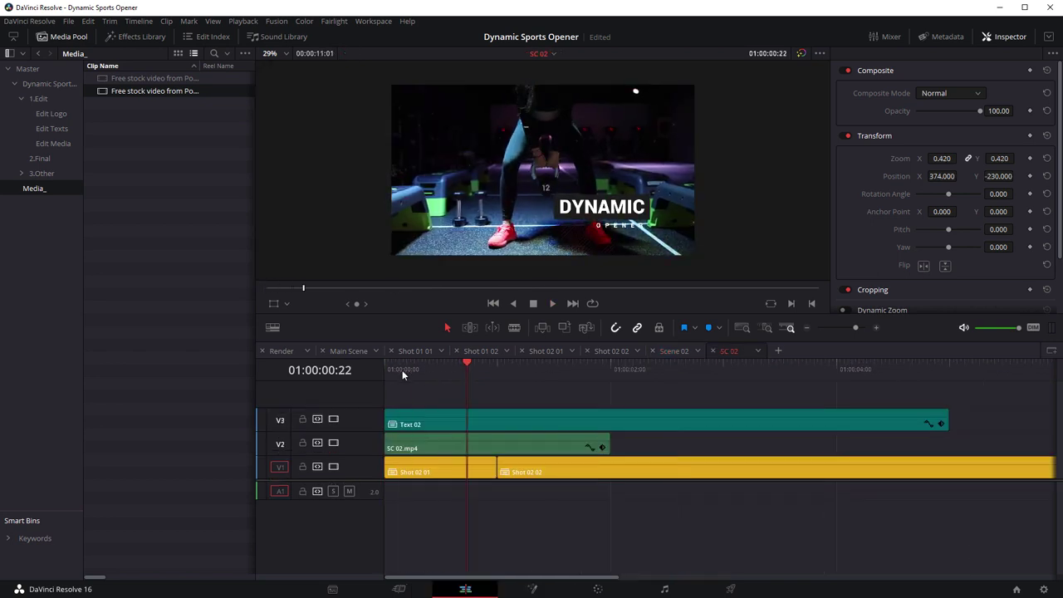
pyautogui.click(408, 366)
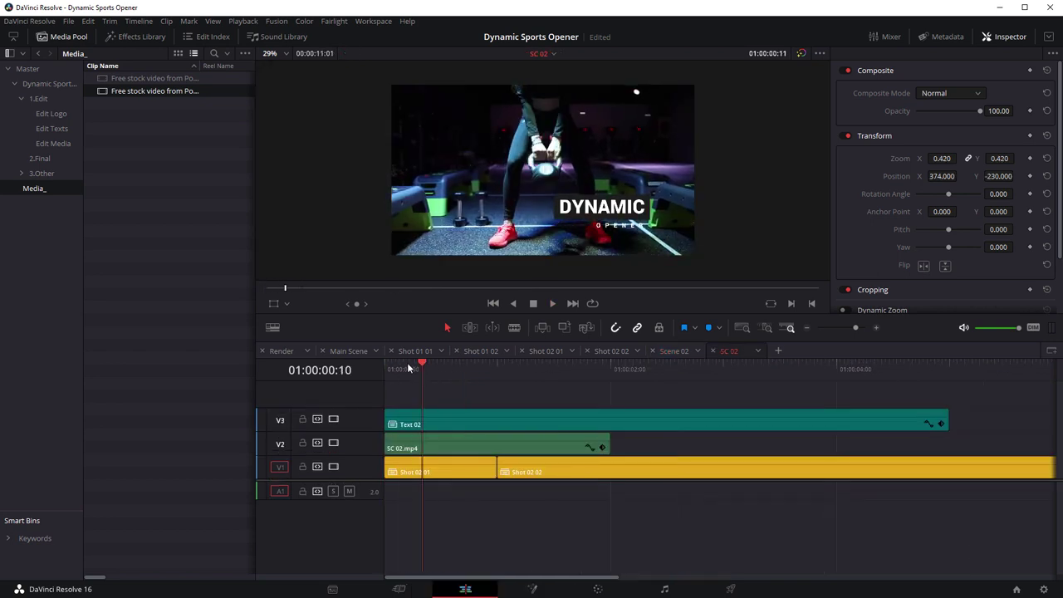
# - Disable track V2 holding the SC 02.mp4 overlay and play SC 02 from the start without it
pyautogui.click(414, 449)
pyautogui.scroll(5, 510, 170)
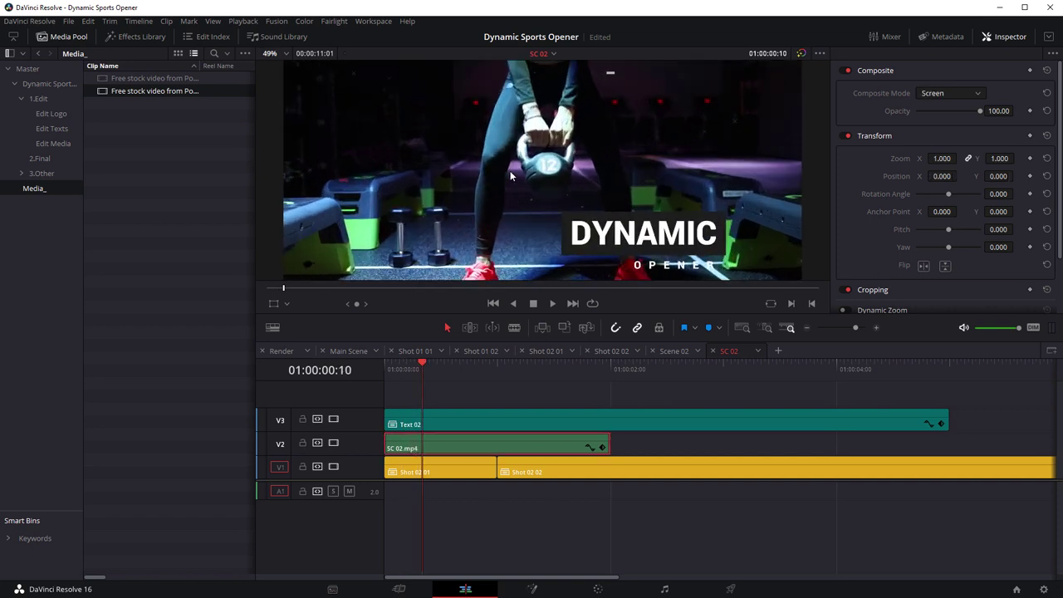
pyautogui.moveTo(507, 197); pyautogui.dragTo(525, 100)
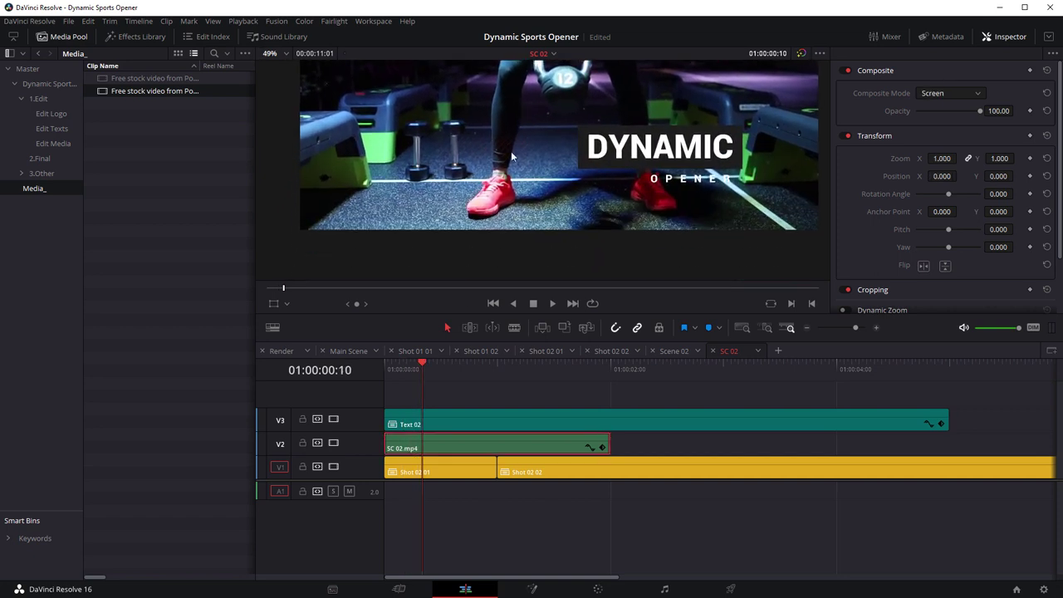
pyautogui.click(333, 444)
pyautogui.scroll(-3, 523, 166)
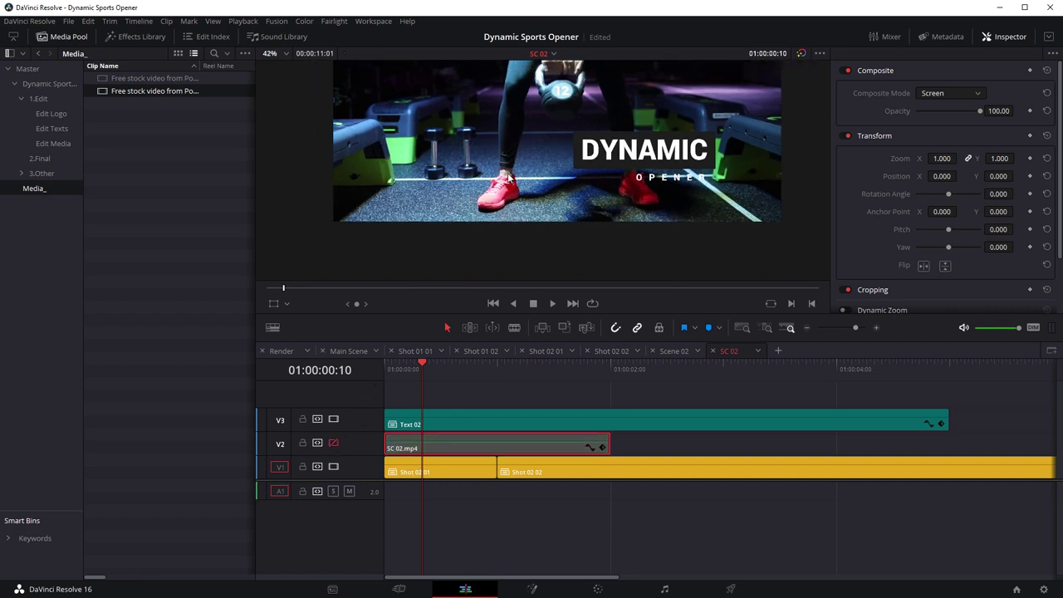
pyautogui.scroll(-3, 523, 161)
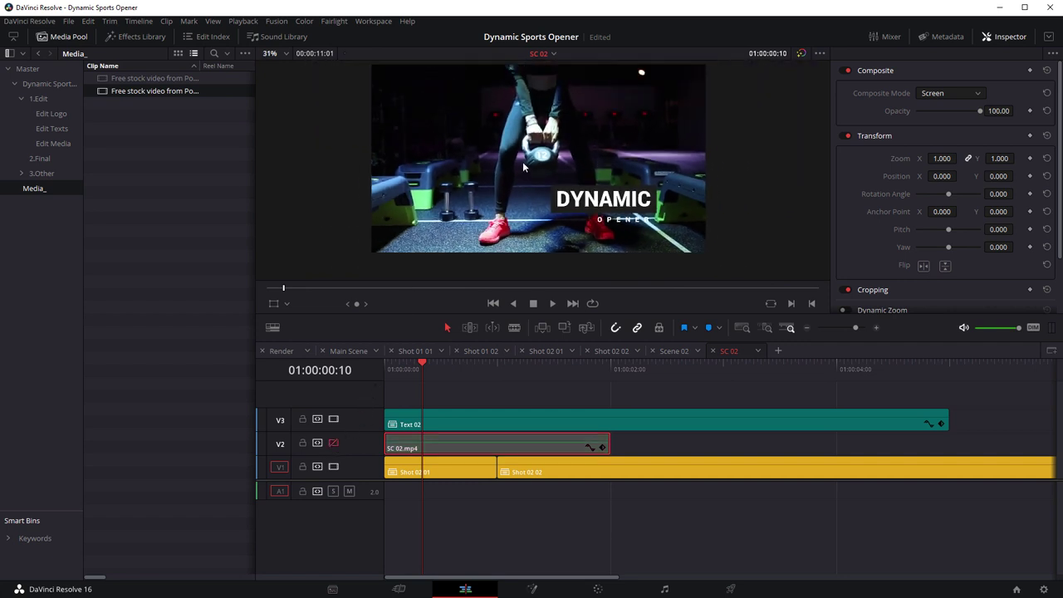
pyautogui.moveTo(422, 368); pyautogui.dragTo(370, 366)
pyautogui.press('space')
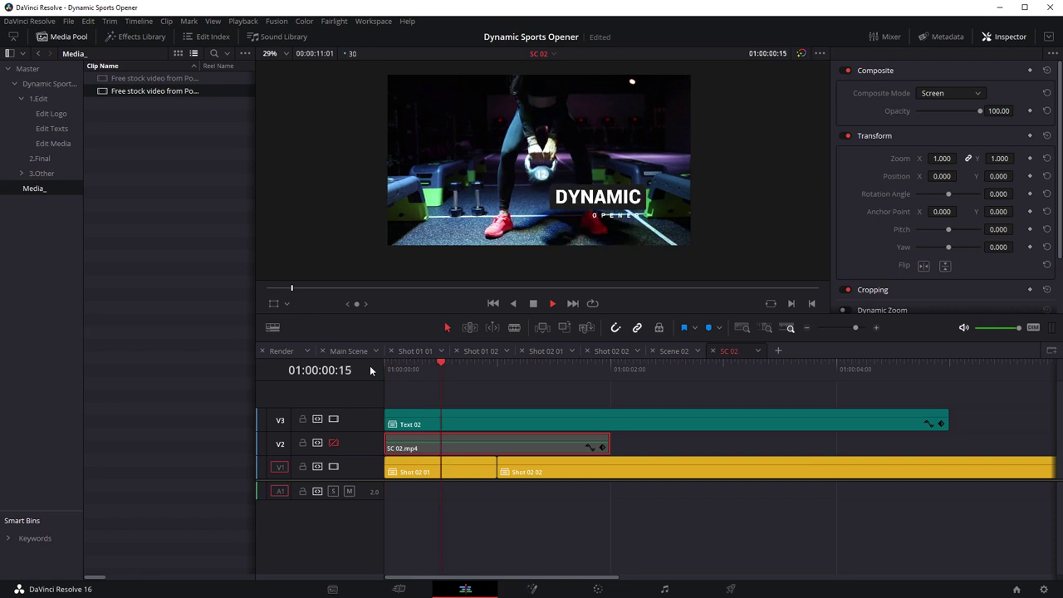
pyautogui.press('space')
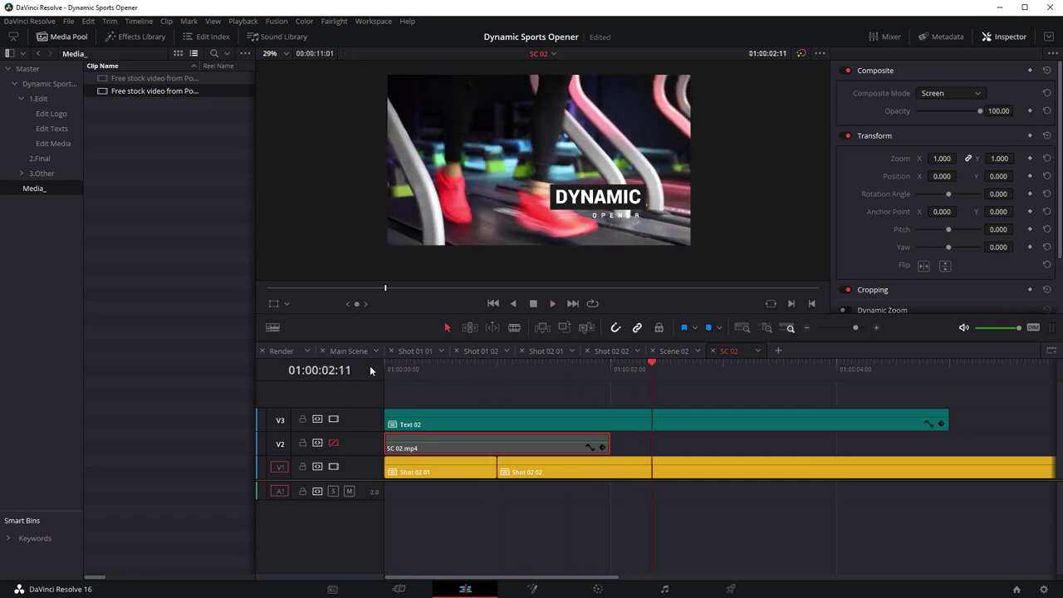
# - Extend Shot 02 01 to 01:00:01:10 with Shot 02 02 starting right after it, and play SC 02 across the new cut
pyautogui.click(534, 367)
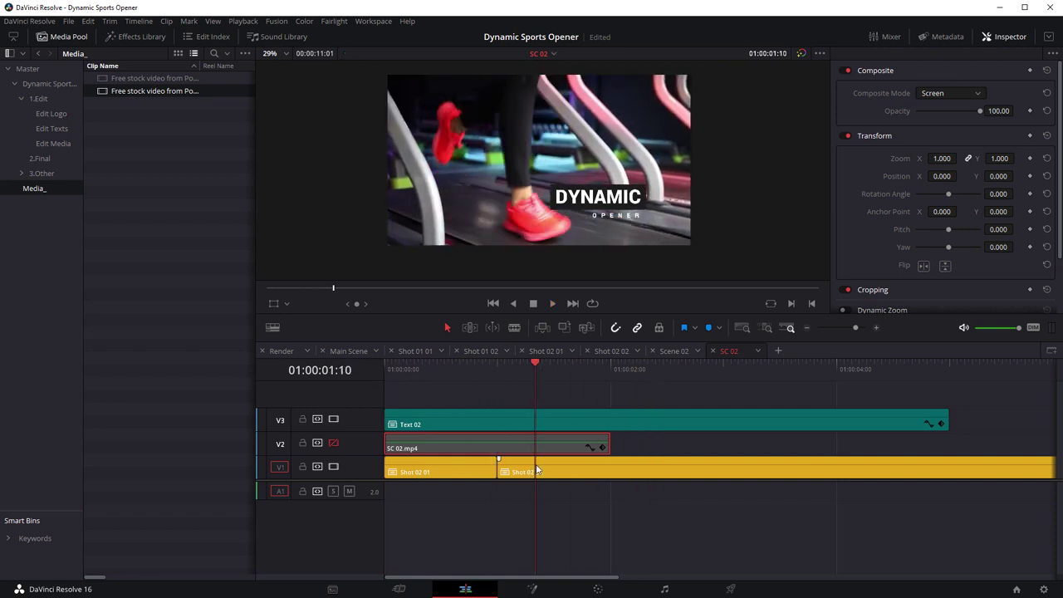
pyautogui.moveTo(498, 471); pyautogui.dragTo(536, 472)
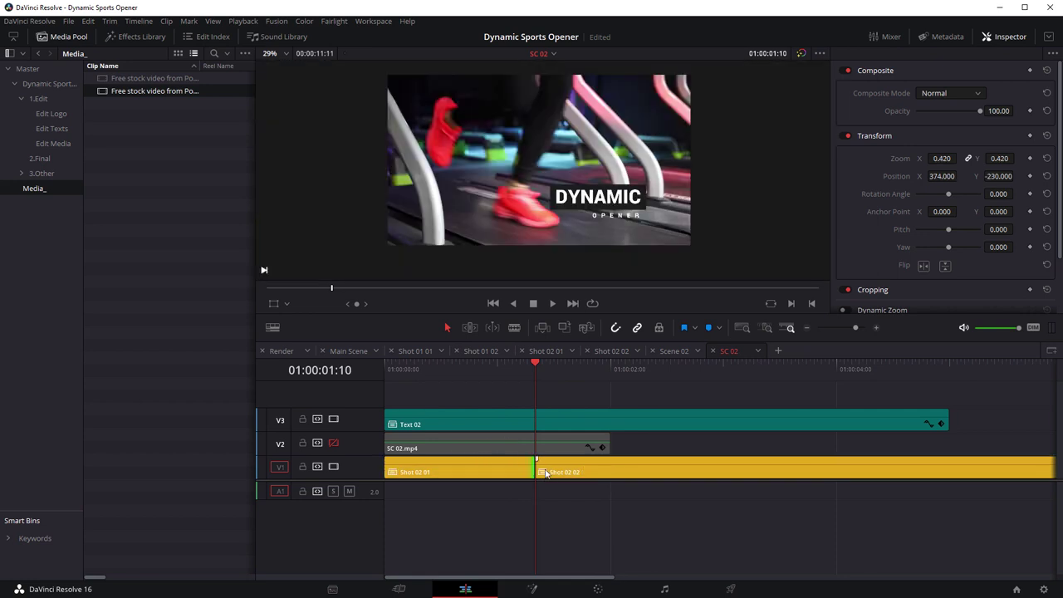
pyautogui.moveTo(528, 373); pyautogui.dragTo(403, 371)
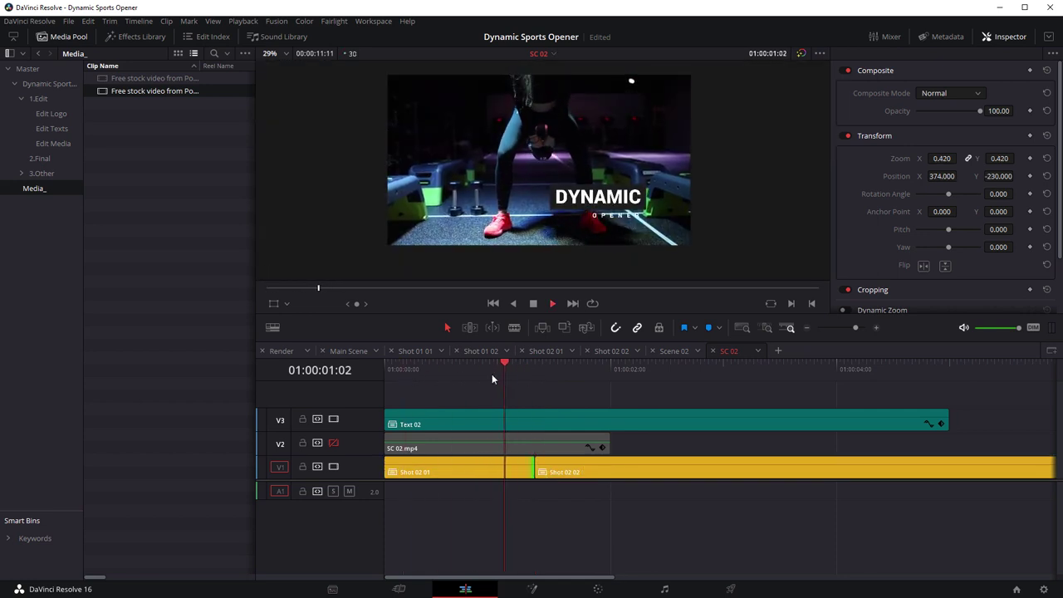
pyautogui.press('space')
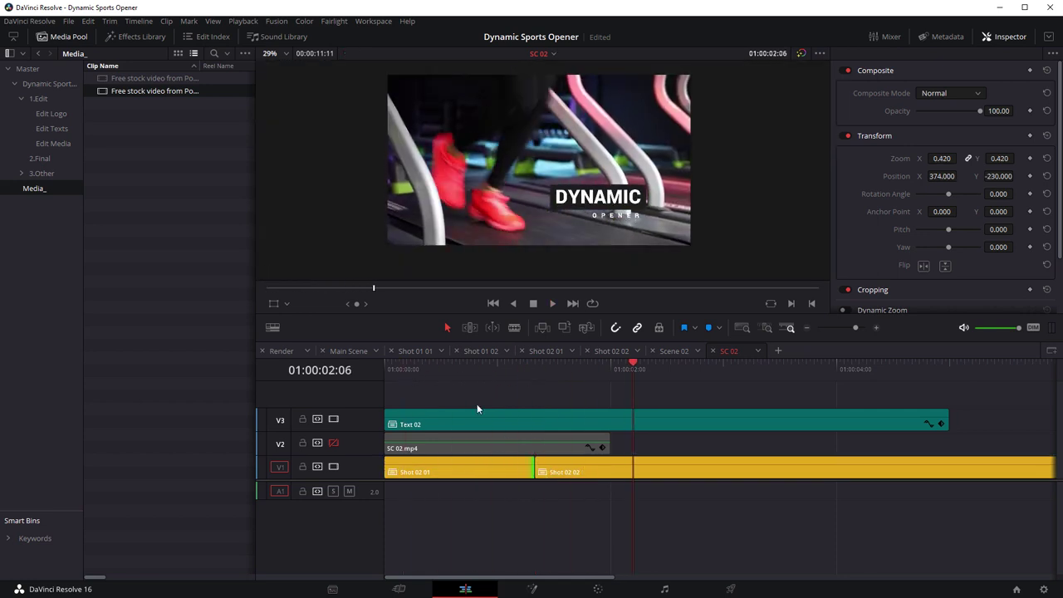
pyautogui.click(464, 422)
pyautogui.rightClick(464, 422)
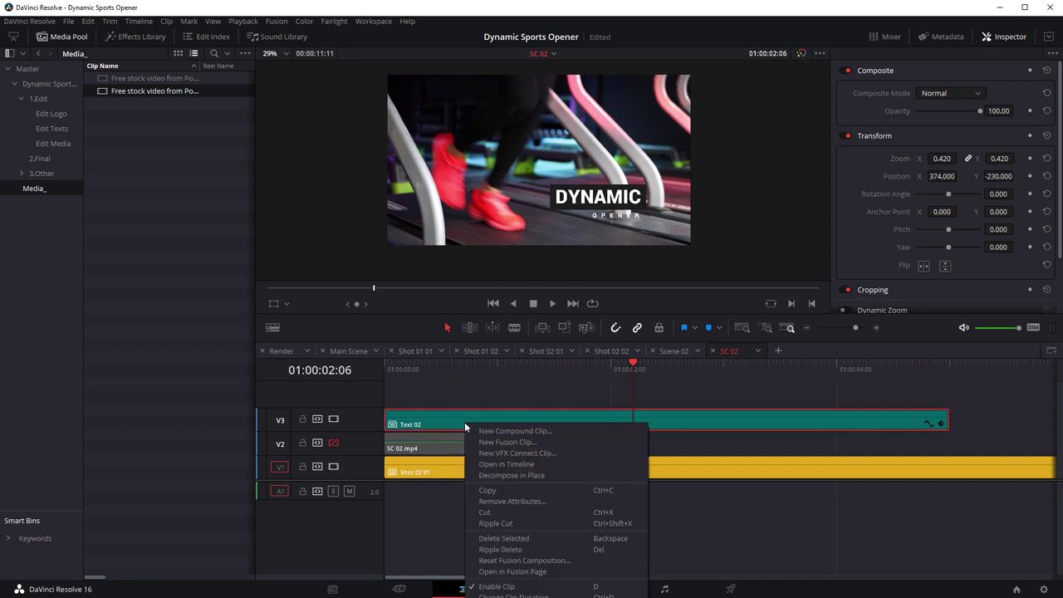
pyautogui.click(139, 173)
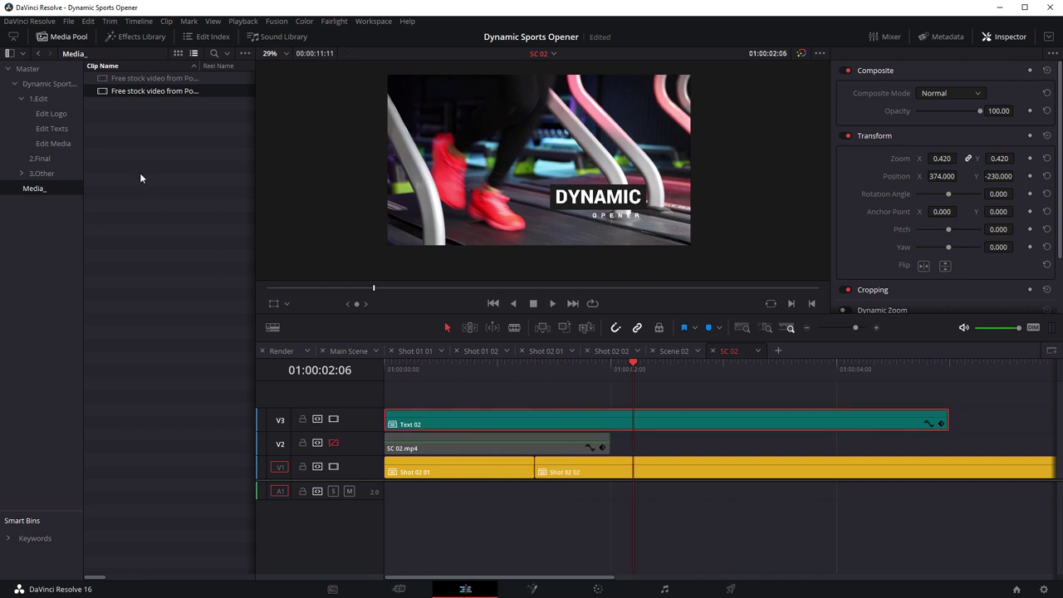
# - Open Text 02 from the Edit Texts bin as a timeline
pyautogui.click(50, 128)
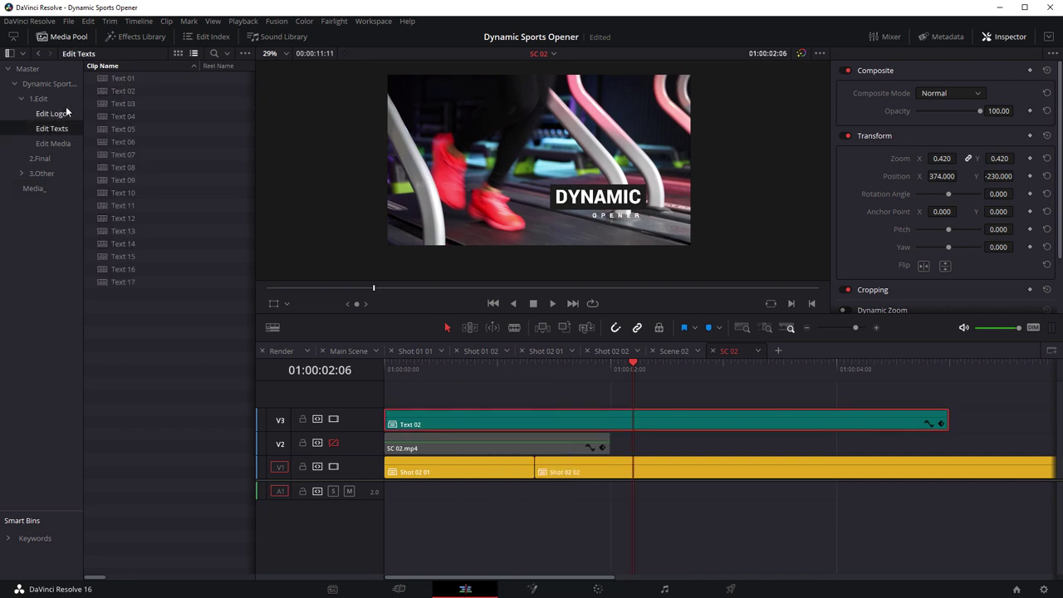
pyautogui.rightClick(103, 78)
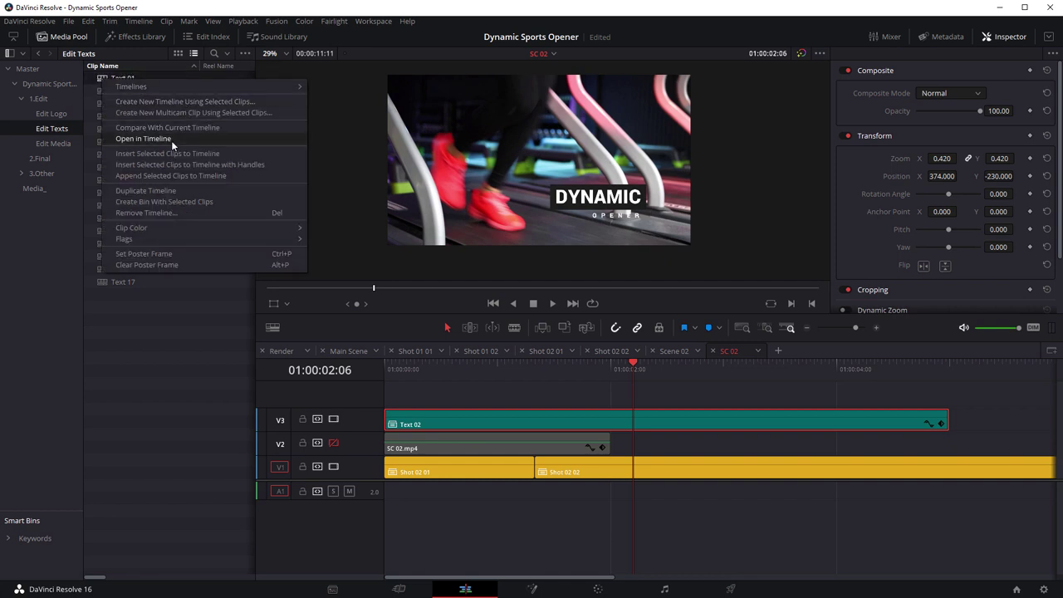
pyautogui.click(138, 339)
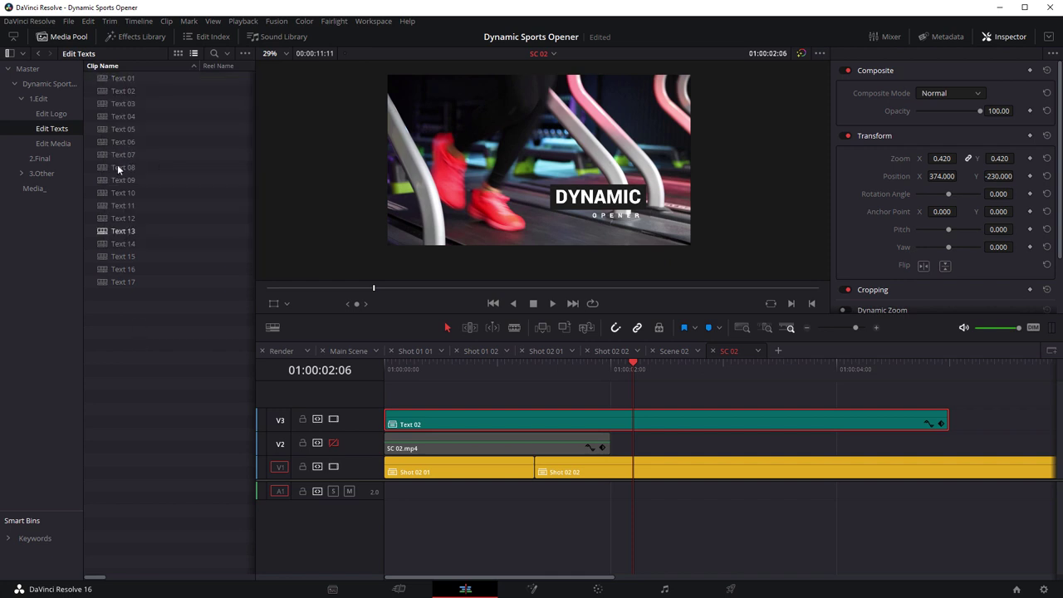
pyautogui.rightClick(122, 90)
pyautogui.click(159, 148)
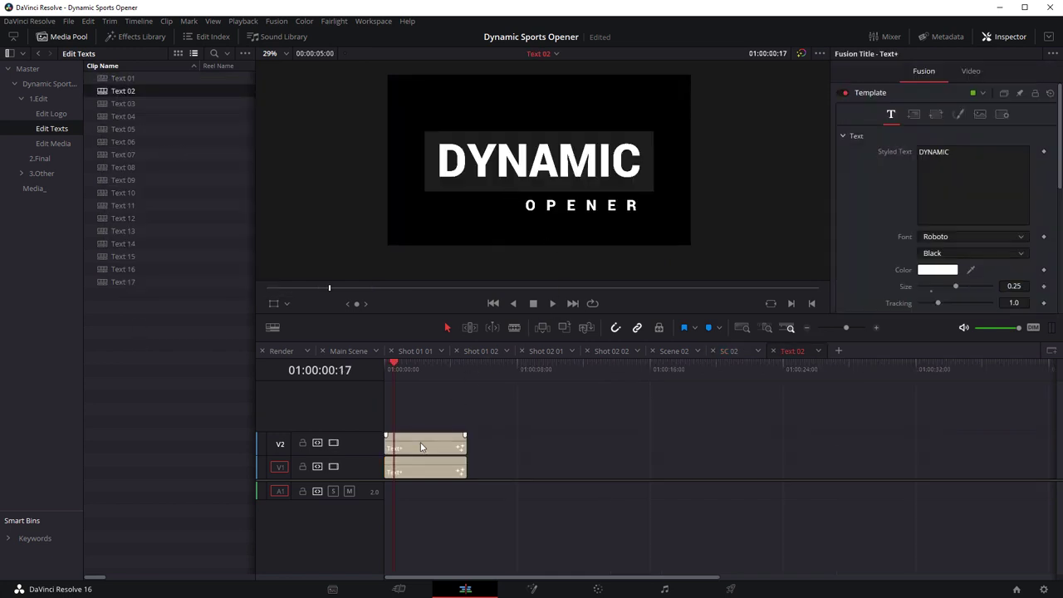
# - Replace the DYNAMIC title on track V2 with the text SPORTS
pyautogui.click(421, 446)
pyautogui.doubleClick(957, 151)
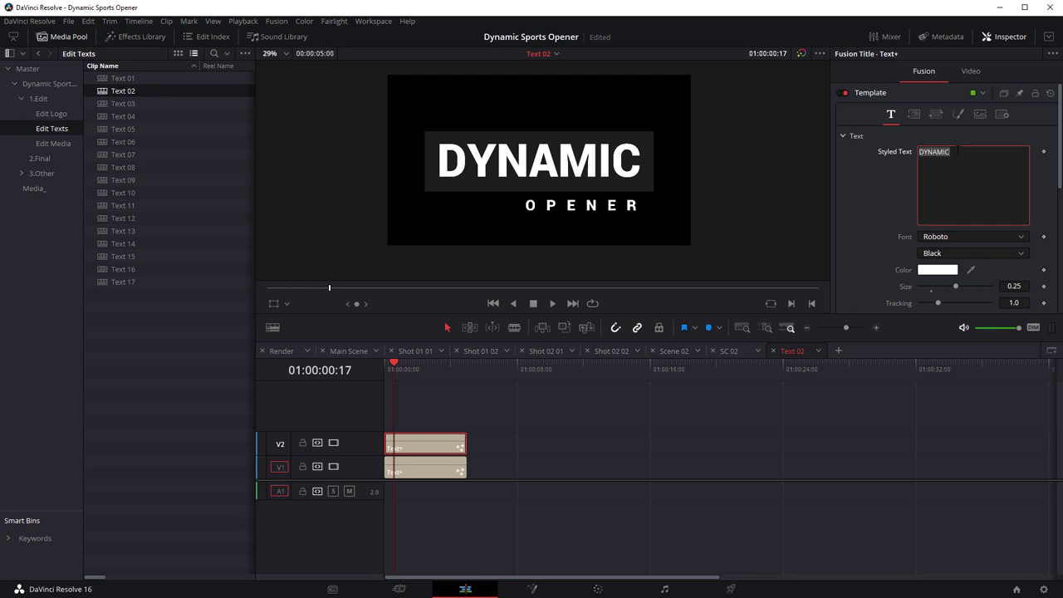
pyautogui.write('SPORT')
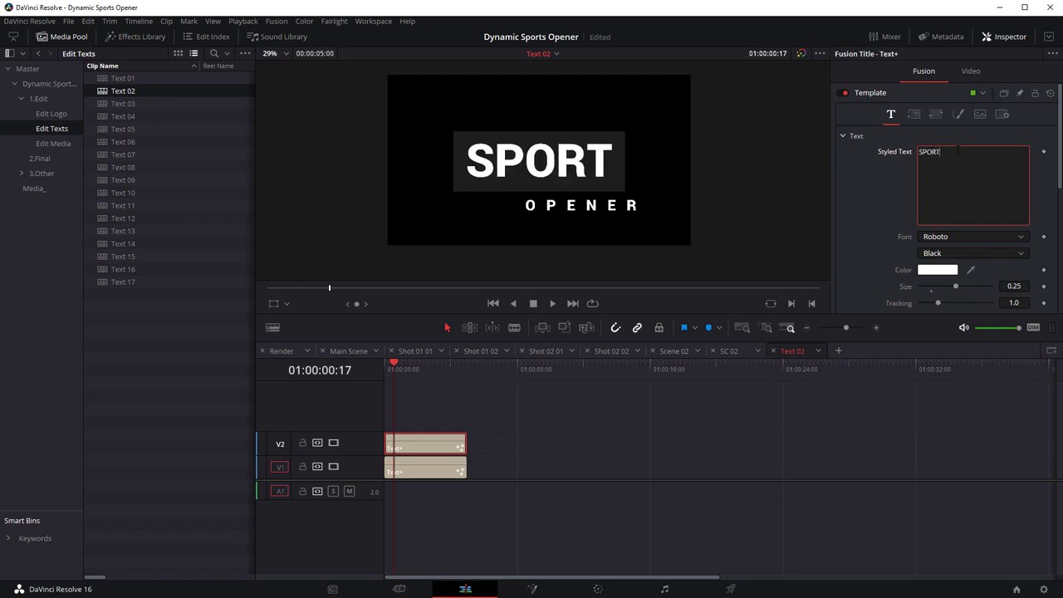
pyautogui.write('S')
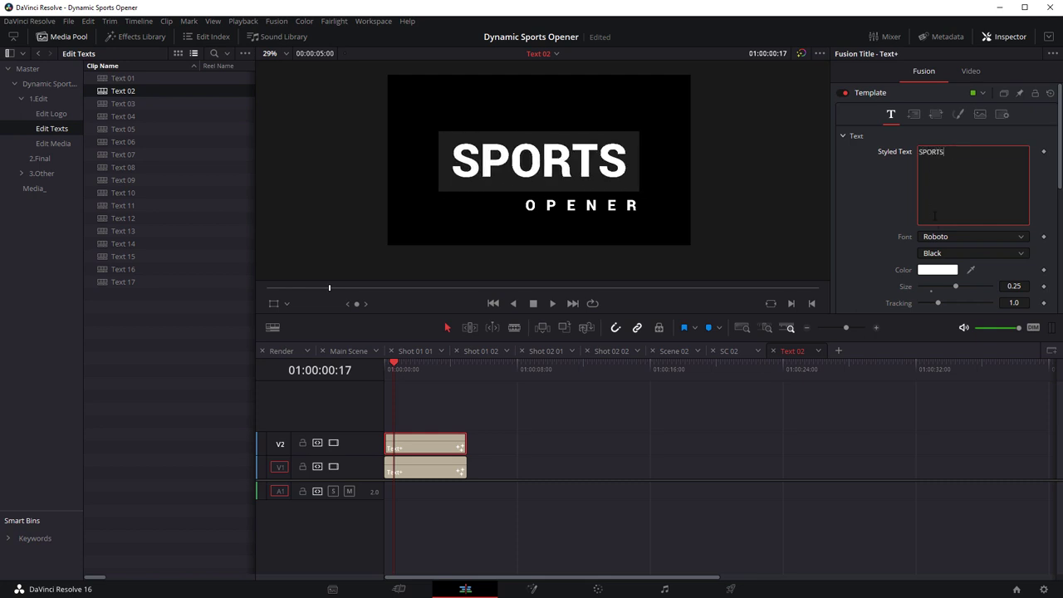
# - Replace the OPENER subtitle on track V1 with INTRO and reduce its text size to 0.063
pyautogui.click(405, 467)
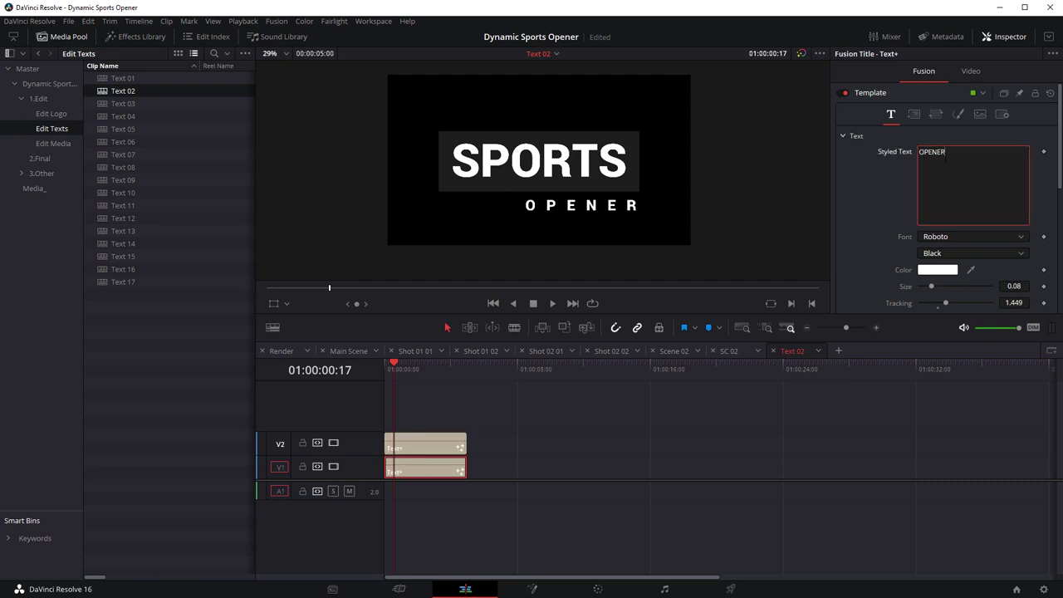
pyautogui.doubleClick(946, 158)
pyautogui.write('INTRO')
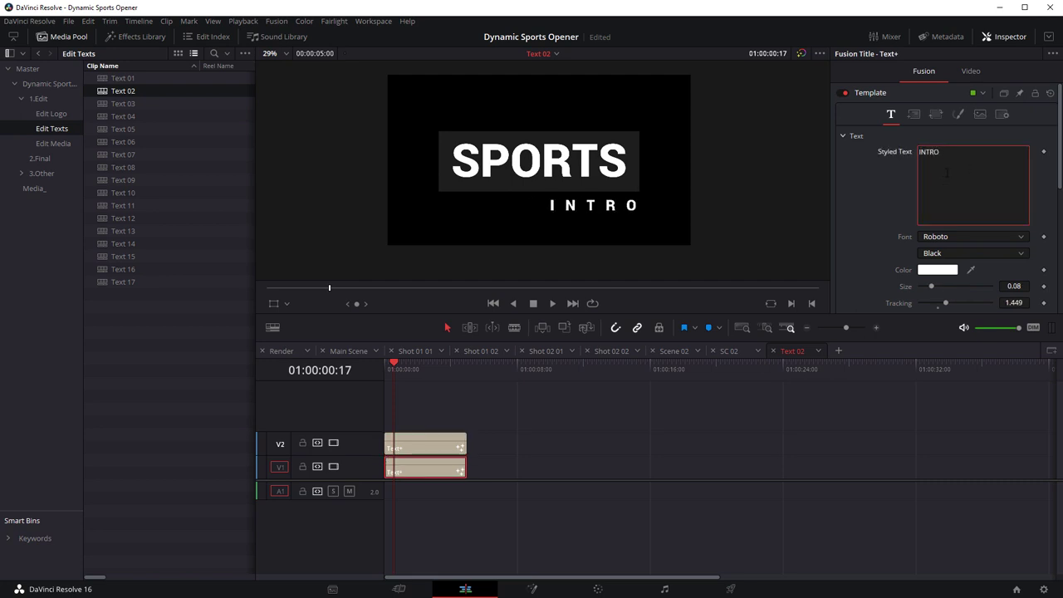
pyautogui.moveTo(931, 286)
pyautogui.mouseDown()
pyautogui.moveTo(942, 291)
pyautogui.moveTo(929, 287)
pyautogui.mouseUp()
# - Color the INTRO subtitle golden yellow and set its font style to Black Italic
pyautogui.click(932, 271)
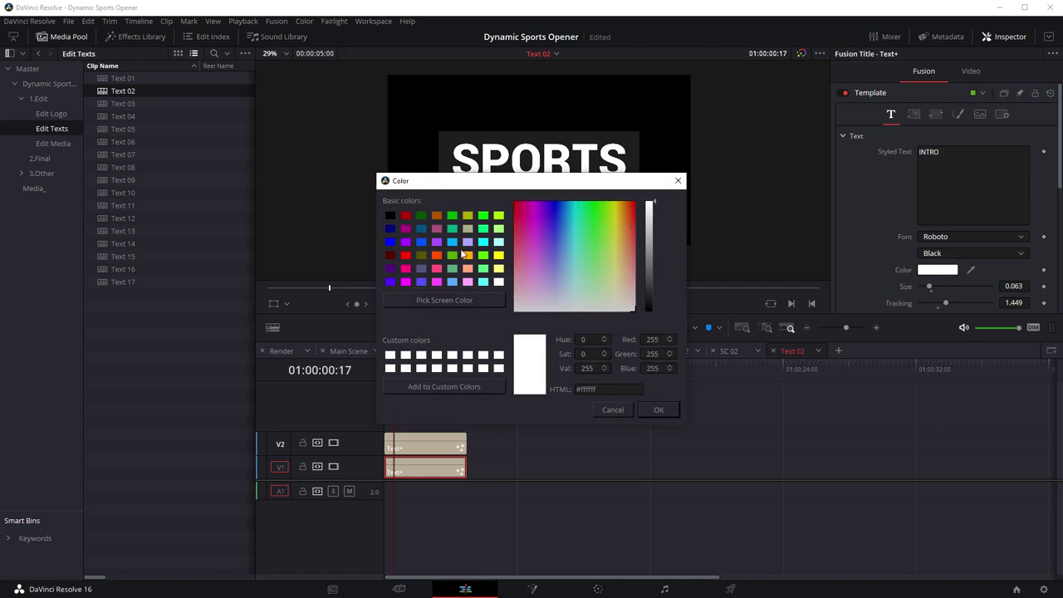
pyautogui.click(499, 257)
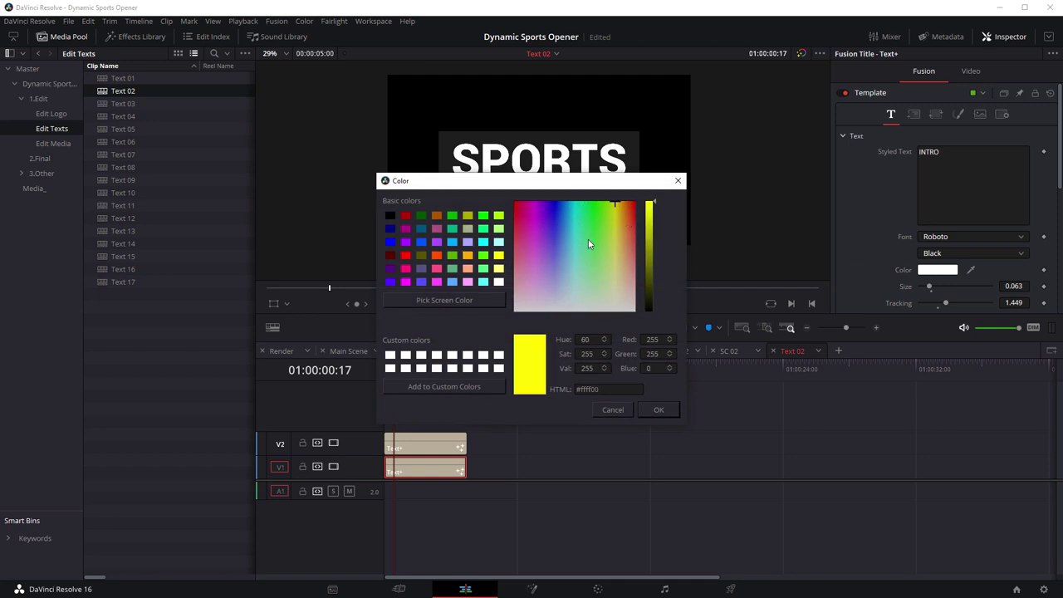
pyautogui.click(618, 209)
pyautogui.click(649, 412)
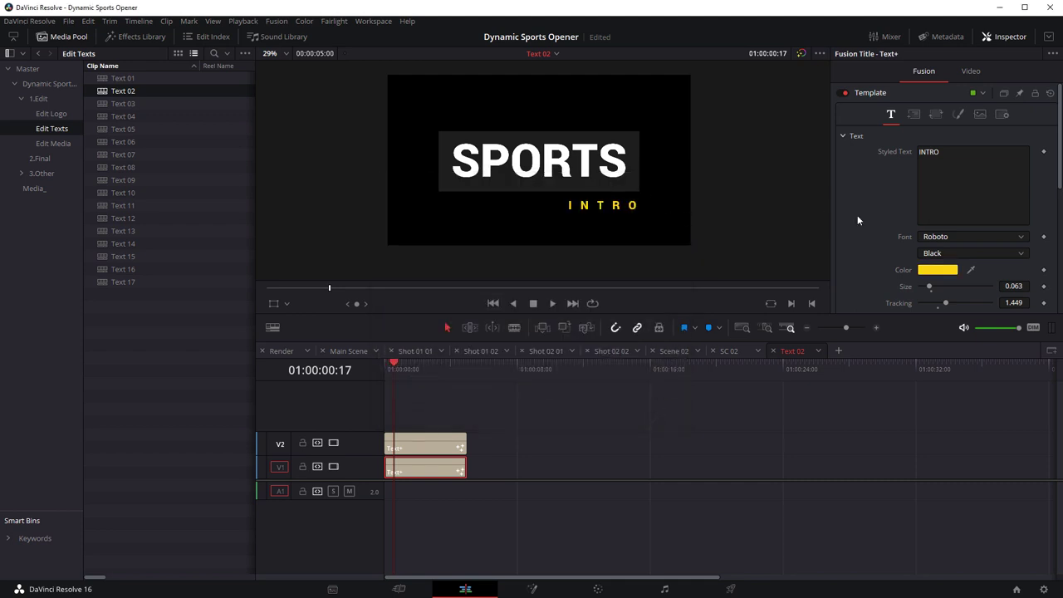
pyautogui.scroll(-2, 891, 238)
pyautogui.click(947, 187)
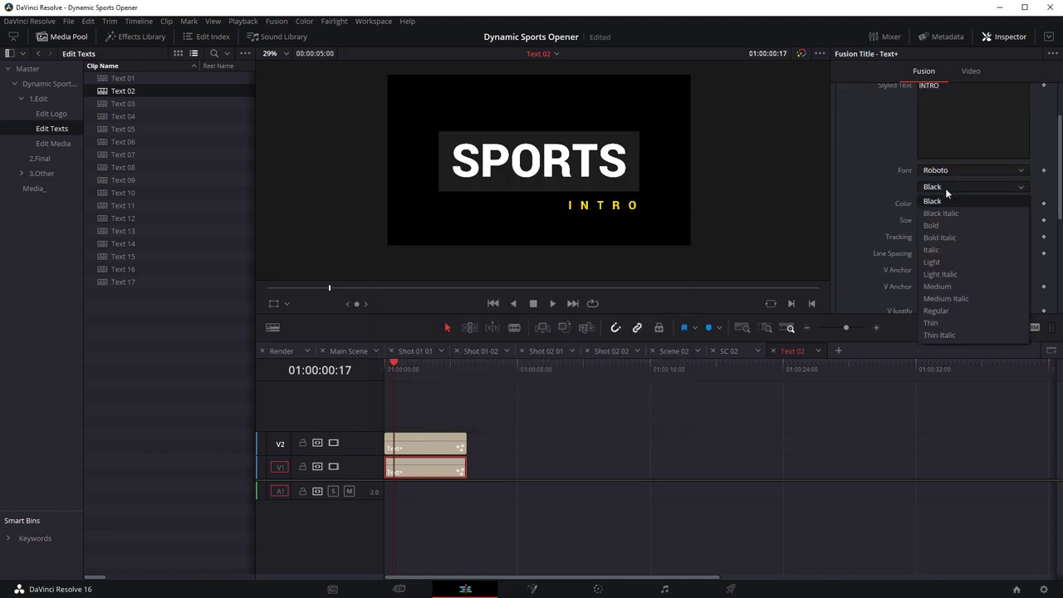
pyautogui.click(943, 219)
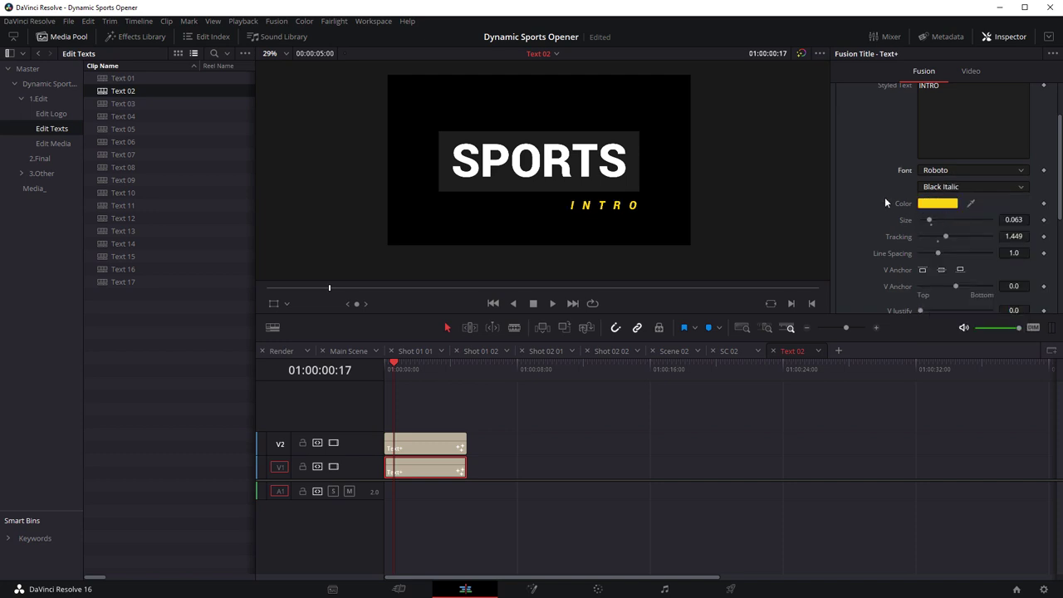
pyautogui.scroll(2, 888, 190)
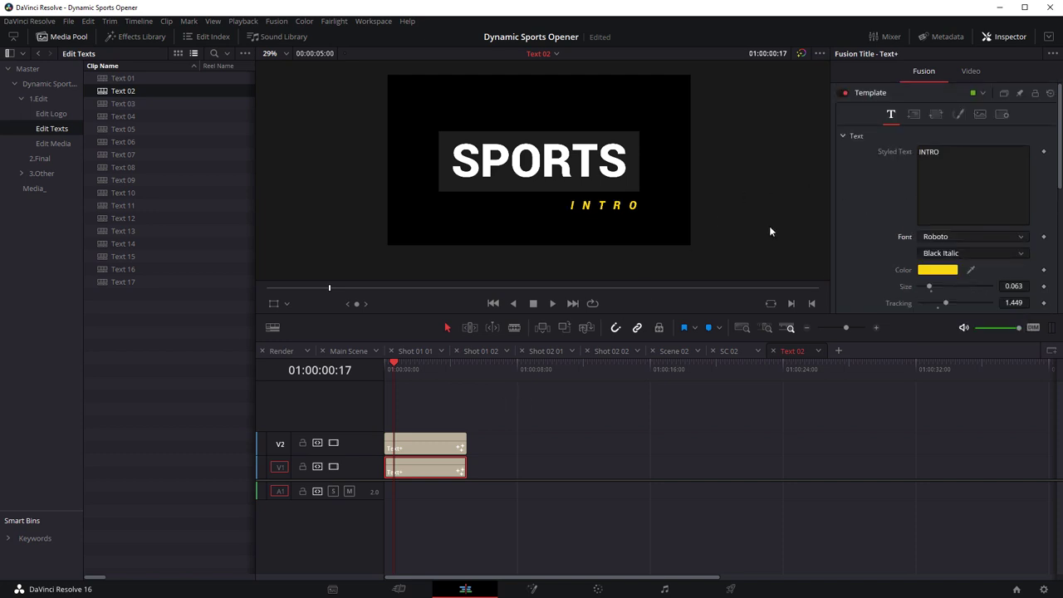
# - Shift the INTRO subtitle's layout center to the left and slightly up, closer beneath the SPORTS box
pyautogui.click(913, 114)
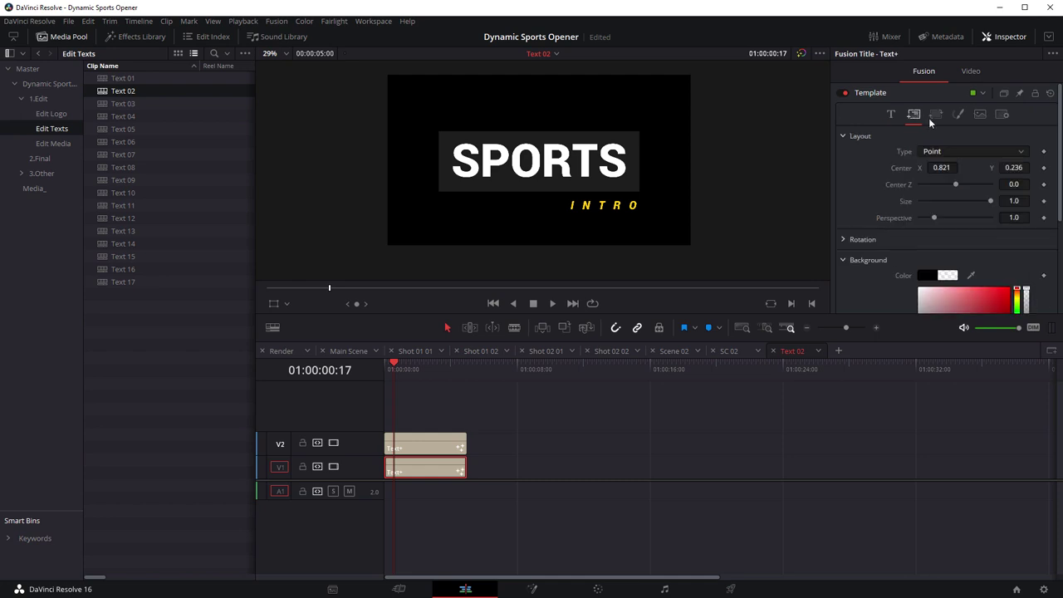
pyautogui.moveTo(947, 167); pyautogui.dragTo(923, 167)
pyautogui.moveTo(1013, 166); pyautogui.dragTo(1026, 167)
# - Change the color of the SPORTS title on track V2 to a bright red
pyautogui.click(411, 448)
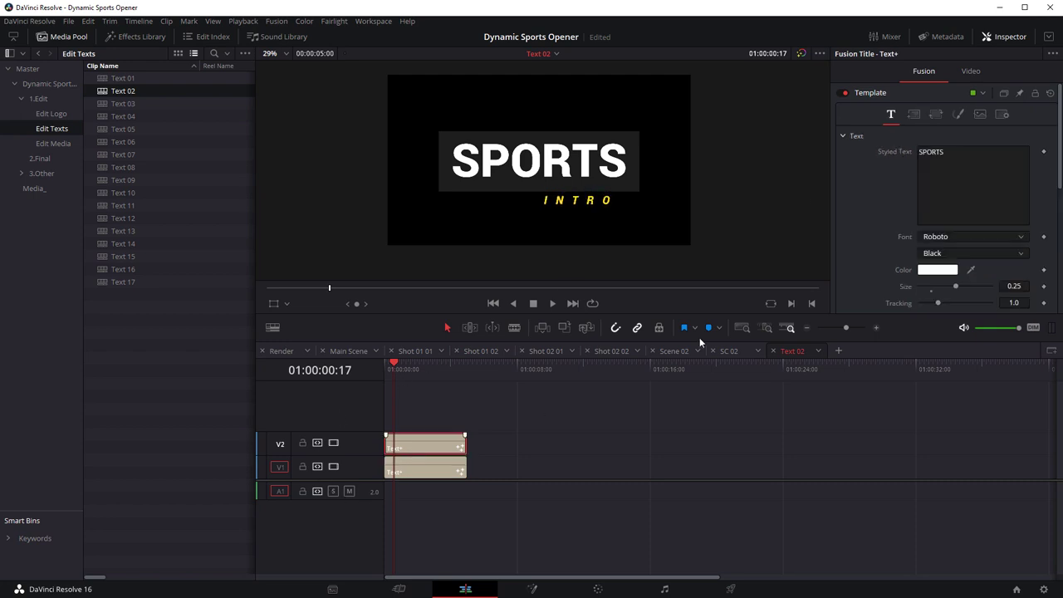
pyautogui.click(933, 270)
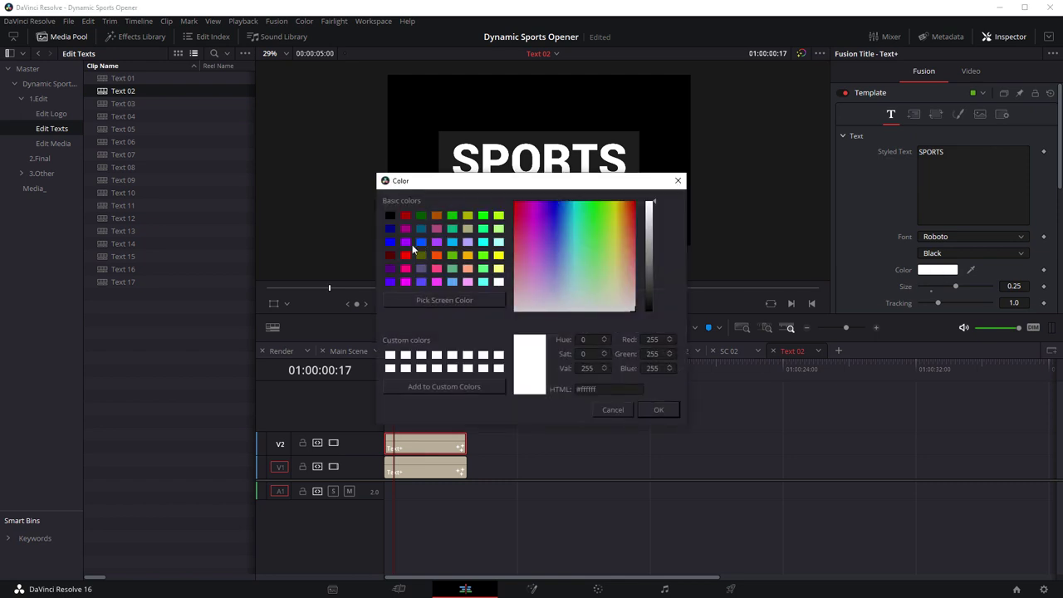
pyautogui.click(405, 254)
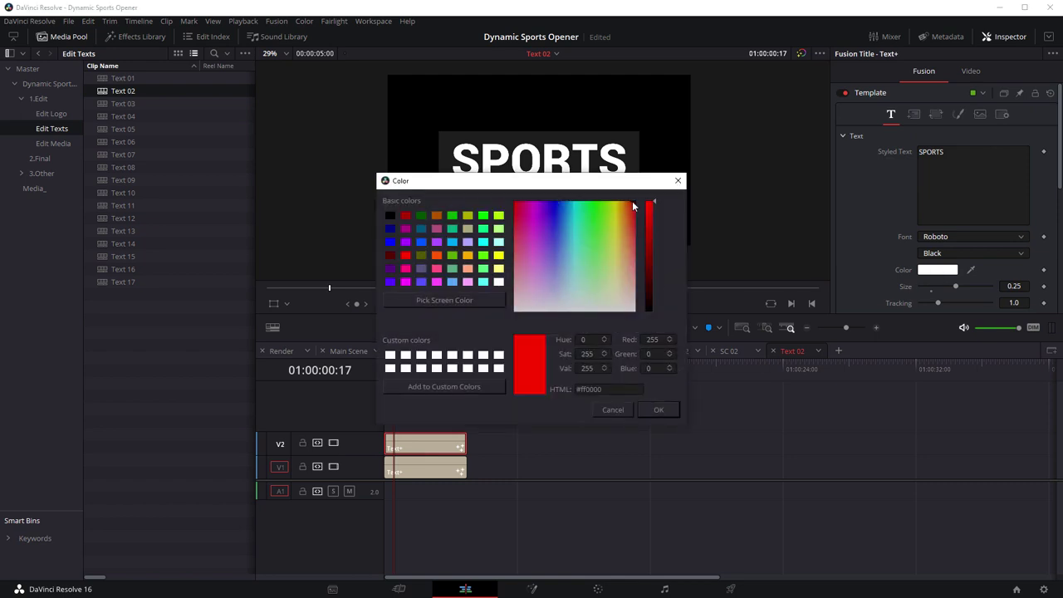
pyautogui.moveTo(633, 206); pyautogui.dragTo(644, 218)
pyautogui.click(658, 409)
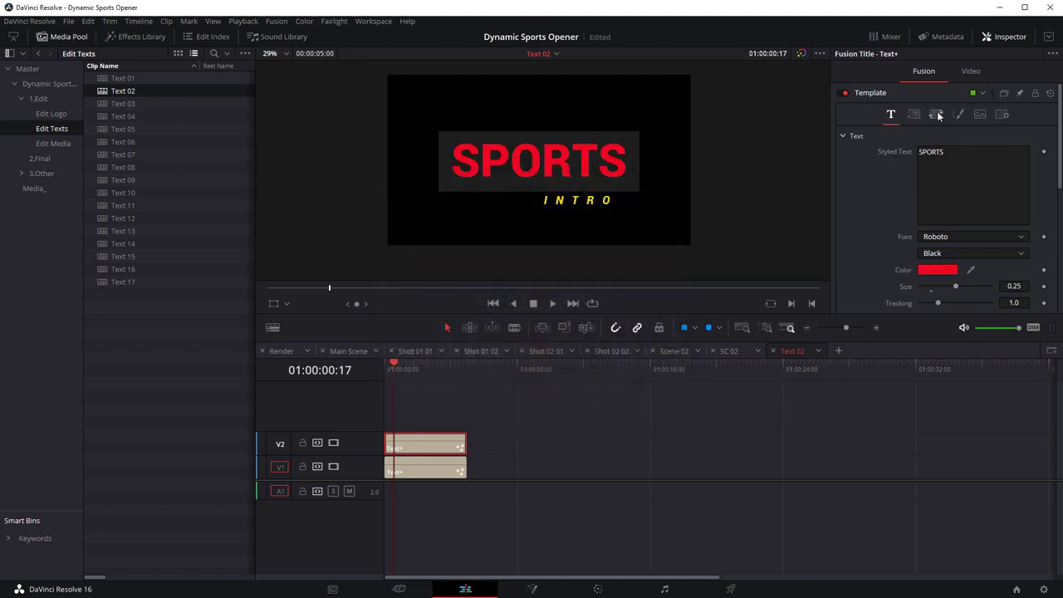
# - Try the Black Italic style on the SPORTS title, and change its font to Oswald Regular
pyautogui.click(938, 254)
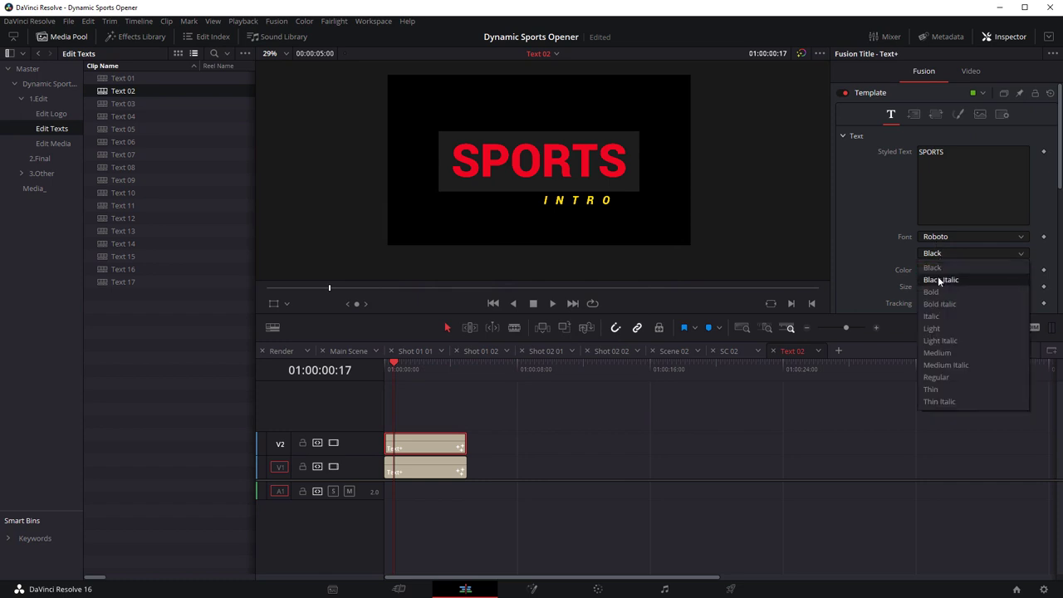
pyautogui.click(937, 279)
pyautogui.click(939, 237)
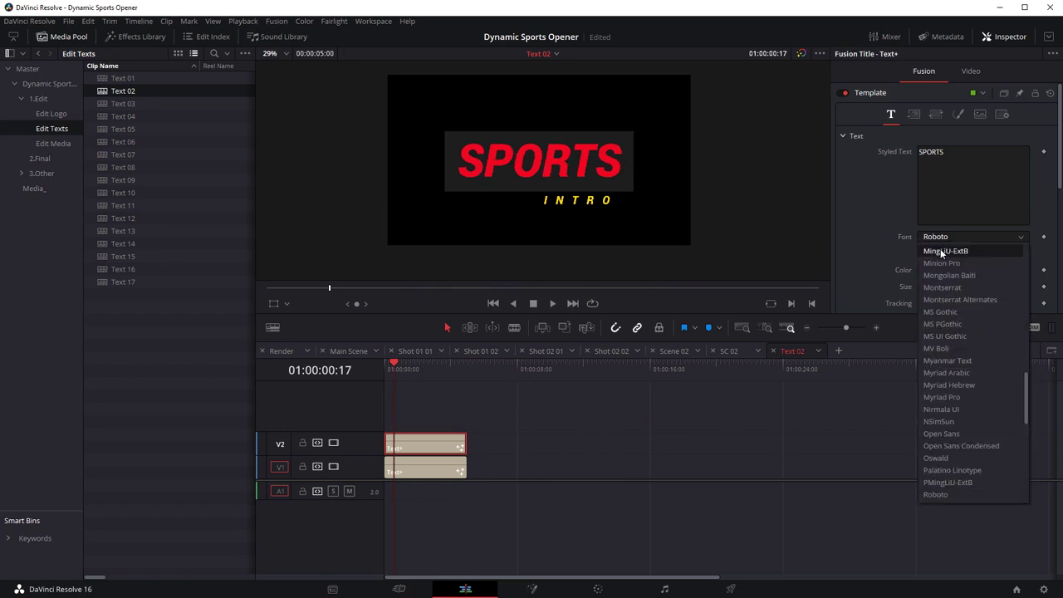
pyautogui.click(950, 460)
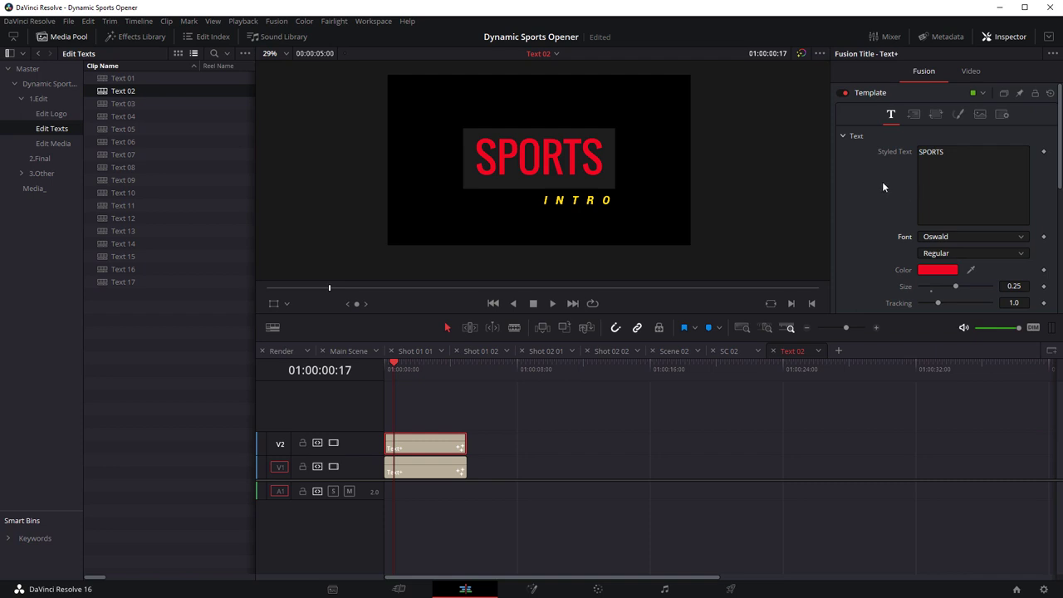
# - Try adjusting the SPORTS title's tracking, and move its layout center to X 0.562
pyautogui.scroll(-4, 884, 186)
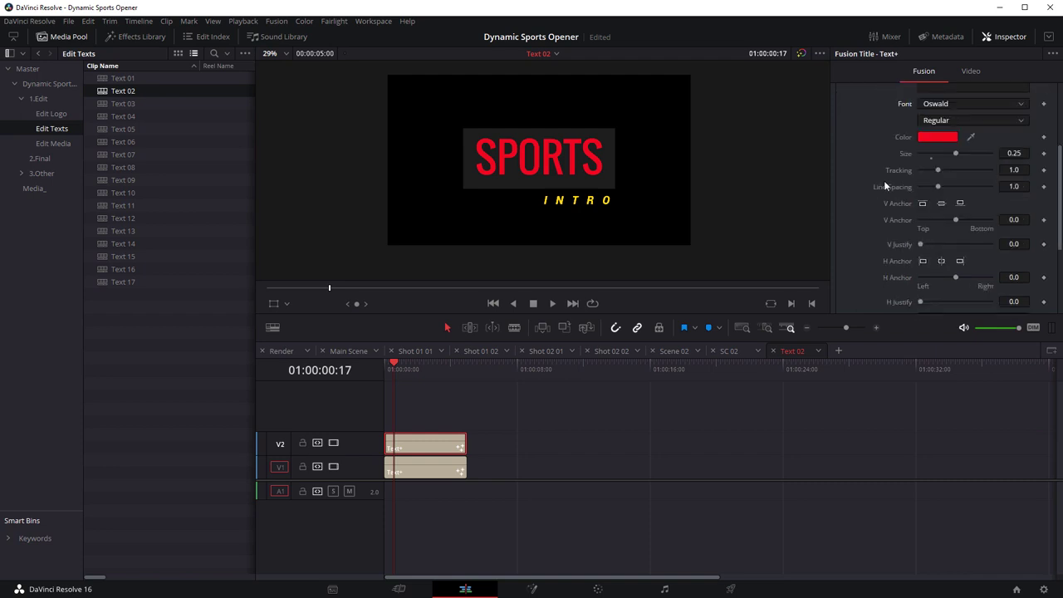
pyautogui.moveTo(940, 168); pyautogui.dragTo(940, 172)
pyautogui.scroll(4, 891, 183)
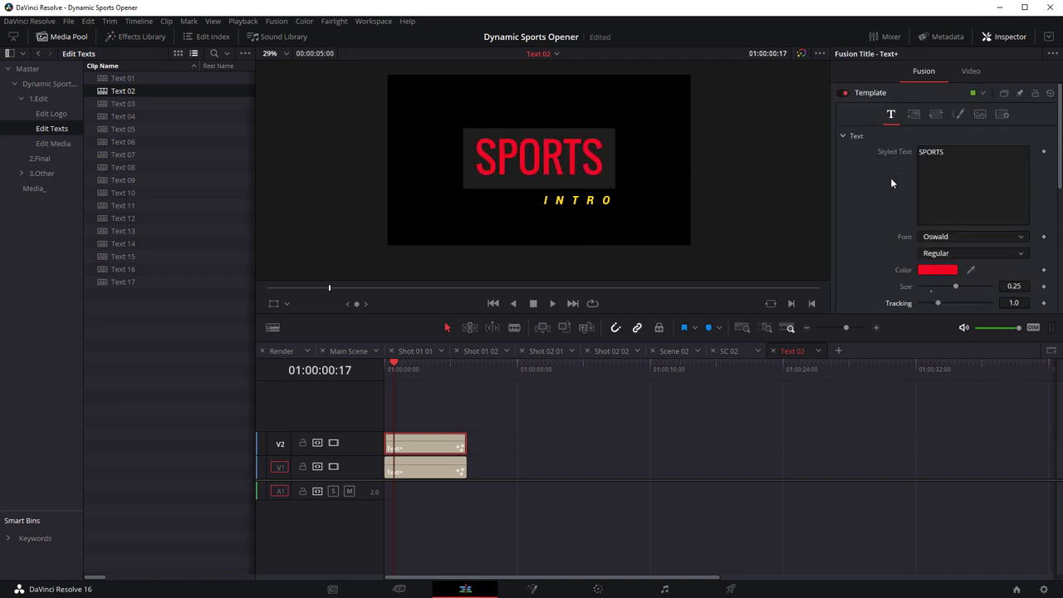
pyautogui.click(913, 115)
pyautogui.moveTo(942, 167)
pyautogui.mouseDown()
pyautogui.moveTo(932, 167)
pyautogui.moveTo(963, 166)
pyautogui.moveTo(933, 167)
pyautogui.moveTo(951, 167)
pyautogui.mouseUp()
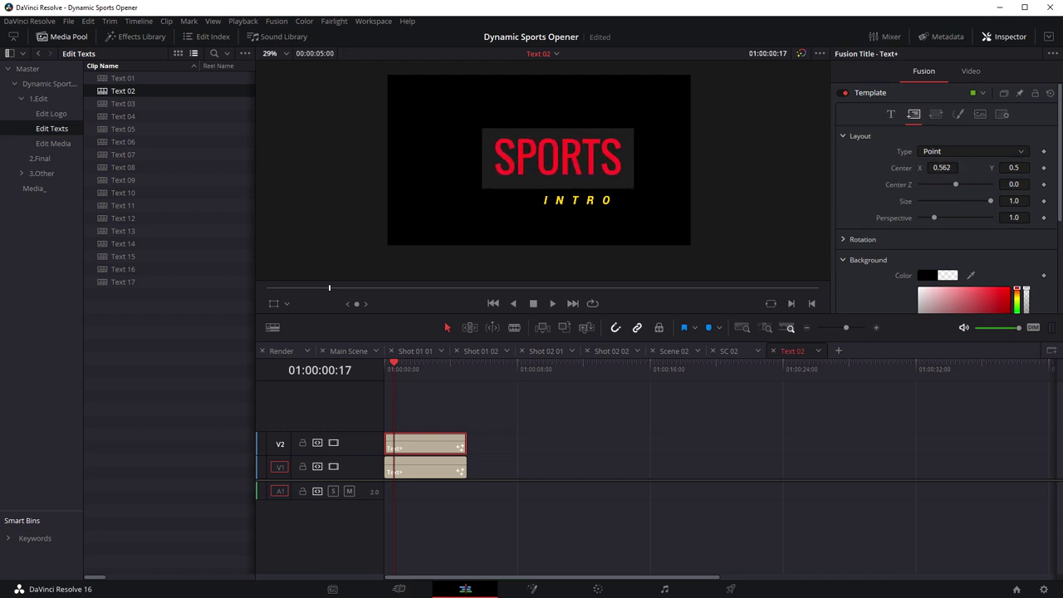
# - Recolor the box shading element behind SPORTS dark blue, with about hue 0.672, saturation 0.837 and value 0.173
pyautogui.click(957, 115)
pyautogui.scroll(-4, 989, 206)
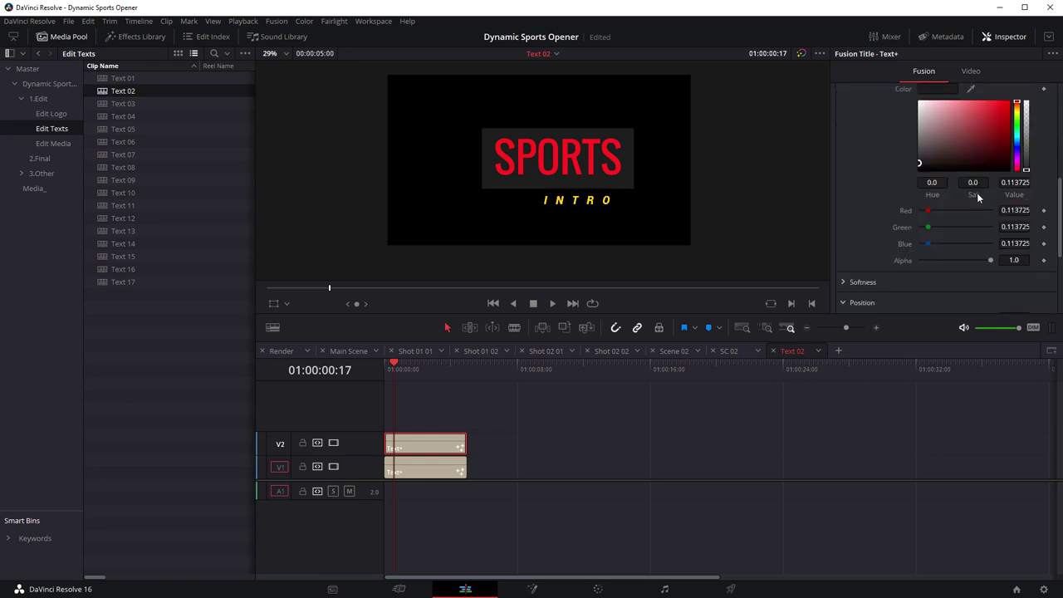
pyautogui.scroll(1, 976, 192)
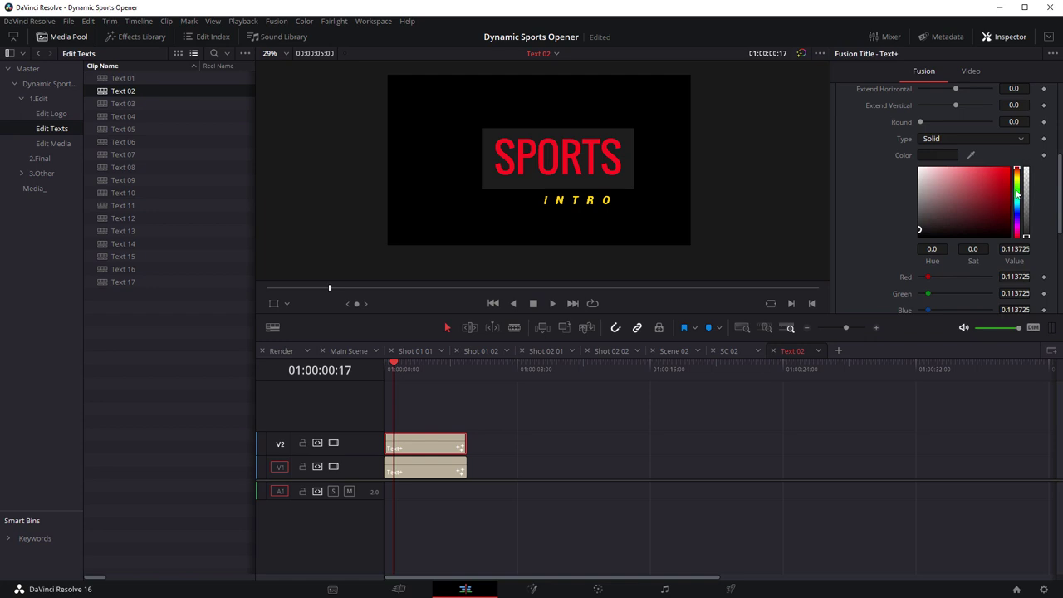
pyautogui.moveTo(1018, 192)
pyautogui.mouseDown()
pyautogui.moveTo(1018, 204)
pyautogui.moveTo(990, 184)
pyautogui.moveTo(995, 172)
pyautogui.moveTo(993, 201)
pyautogui.moveTo(1003, 218)
pyautogui.moveTo(1017, 217)
pyautogui.moveTo(1020, 235)
pyautogui.moveTo(1017, 214)
pyautogui.moveTo(995, 228)
pyautogui.mouseUp()
pyautogui.click(999, 224)
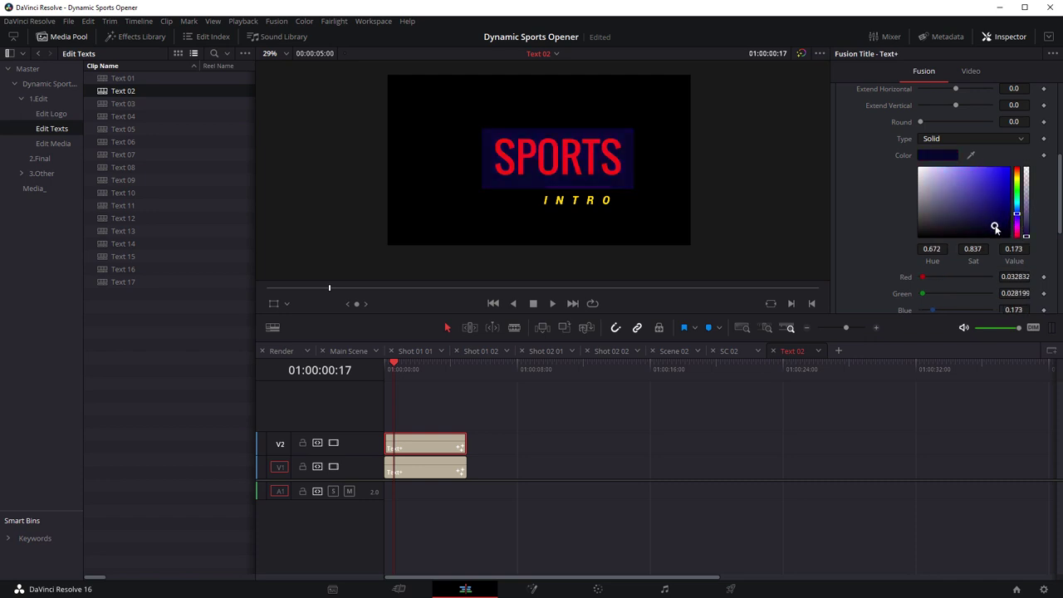
pyautogui.scroll(5, 847, 163)
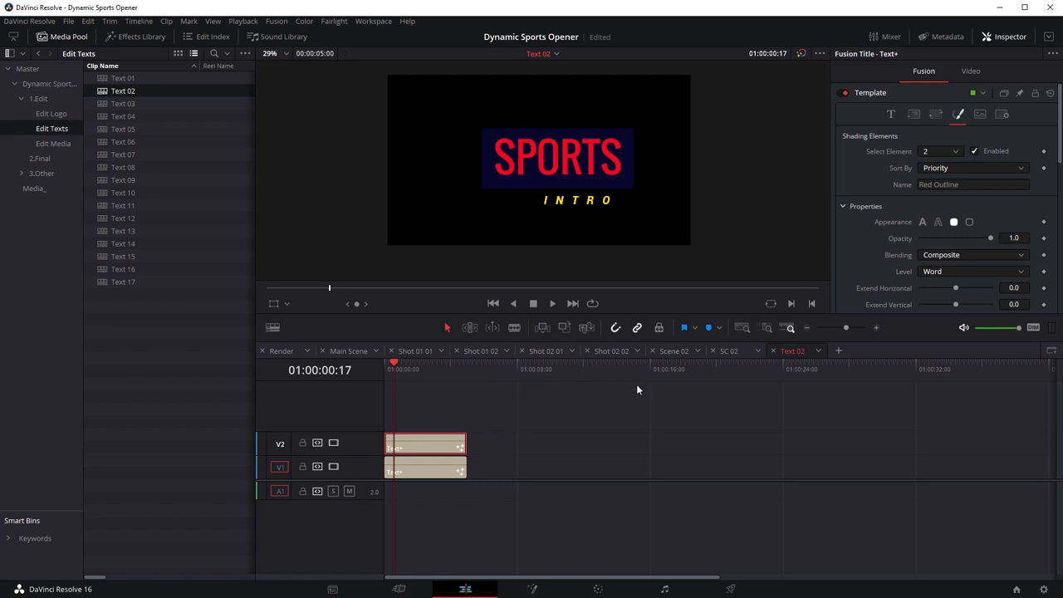
# - In the SC 02 timeline, set the Text 02 clip's zoom to 0.650 and its position to X 319, Y -162
pyautogui.click(729, 352)
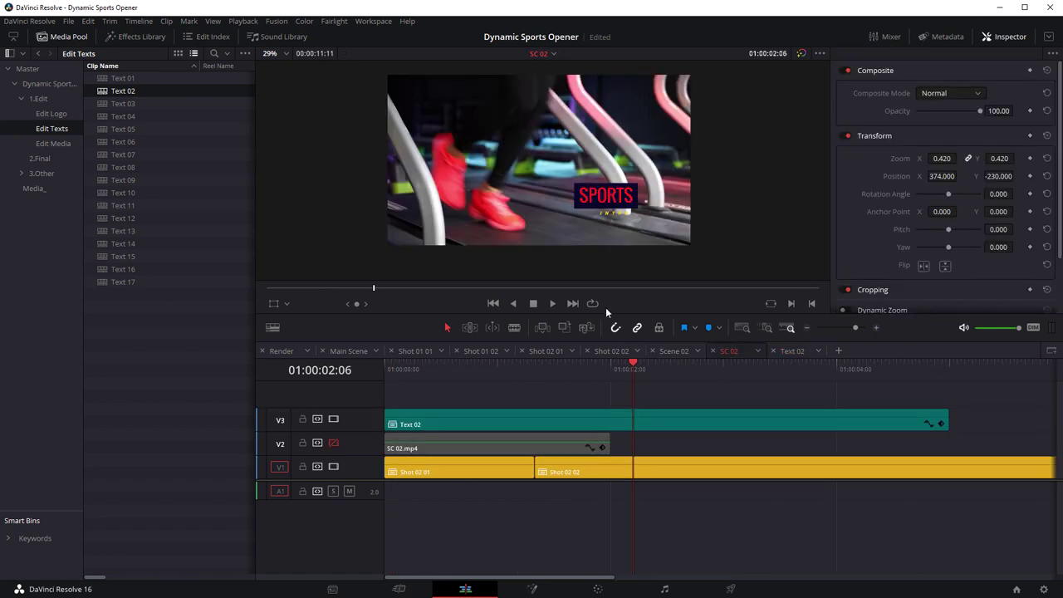
pyautogui.click(476, 424)
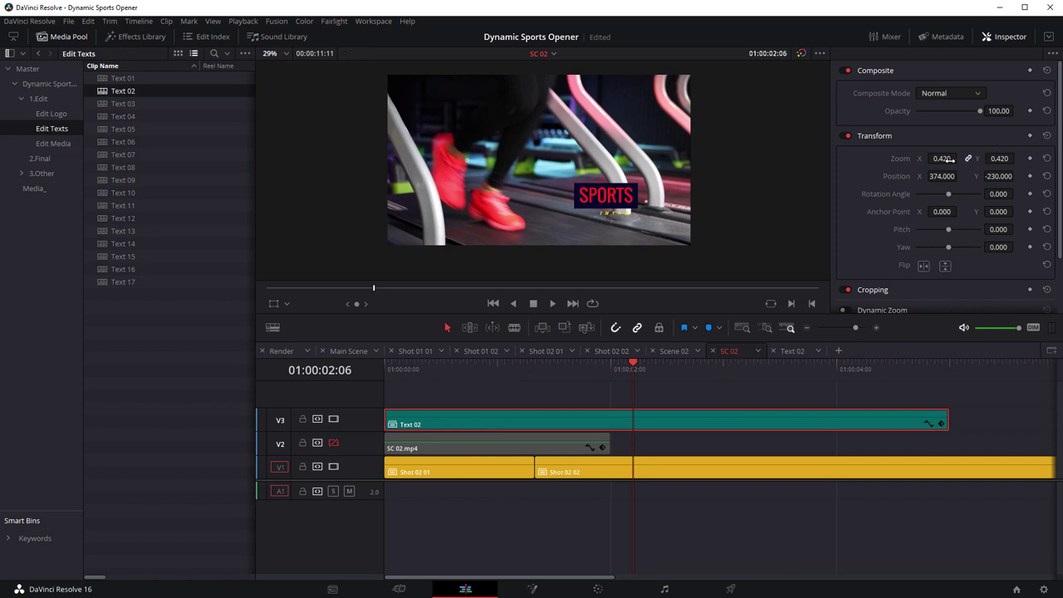
pyautogui.moveTo(944, 157); pyautogui.dragTo(1016, 176)
# - Move Text 02 with the viewer's transform controls to the frame's upper right, about X 428, Y 45, and play SC 02 from near its start
pyautogui.click(273, 304)
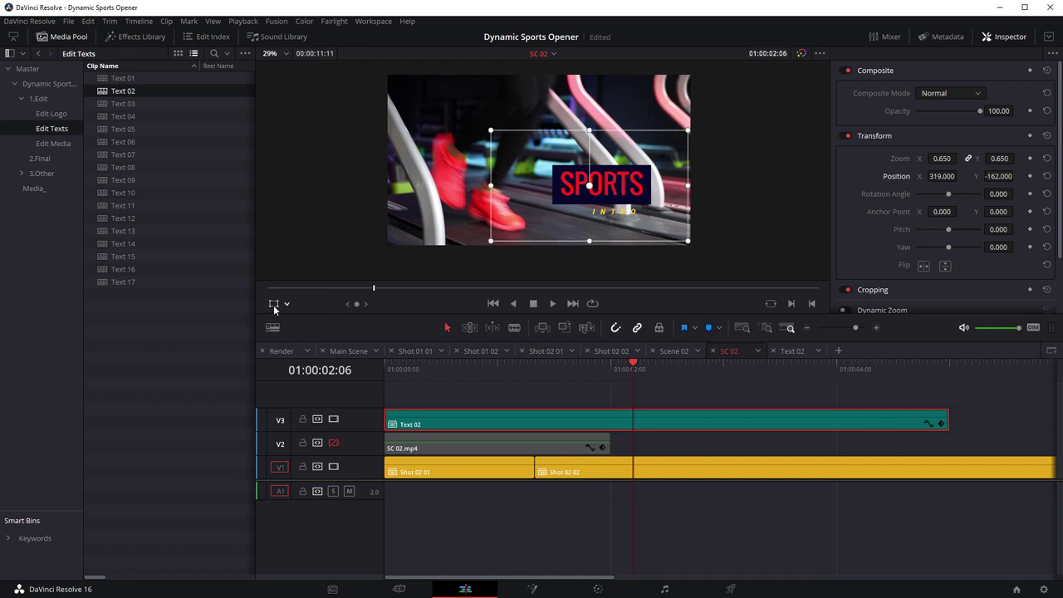
pyautogui.moveTo(589, 185); pyautogui.dragTo(652, 128)
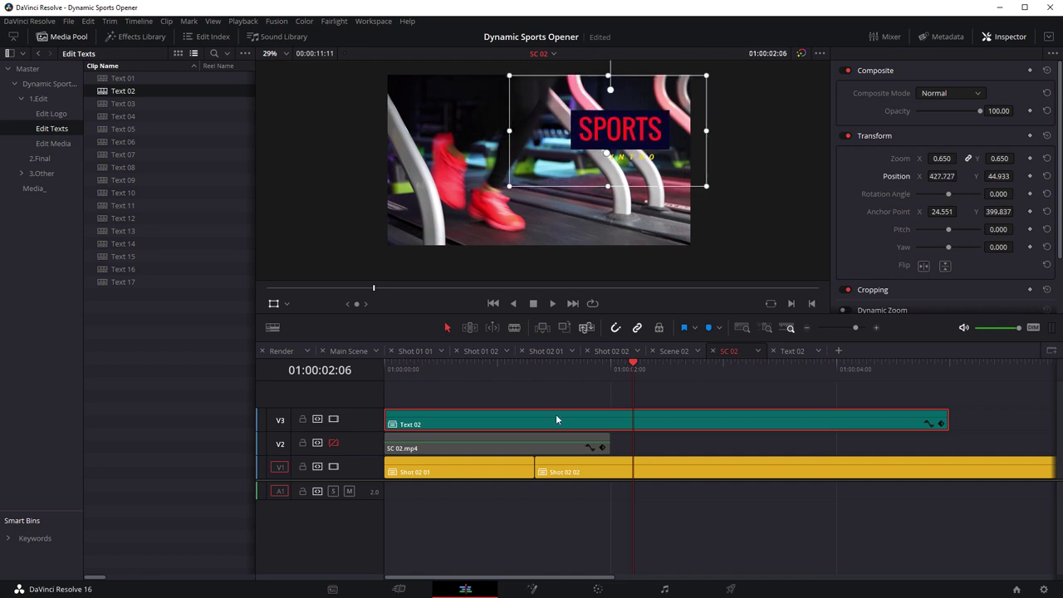
pyautogui.click(428, 370)
pyautogui.press('space')
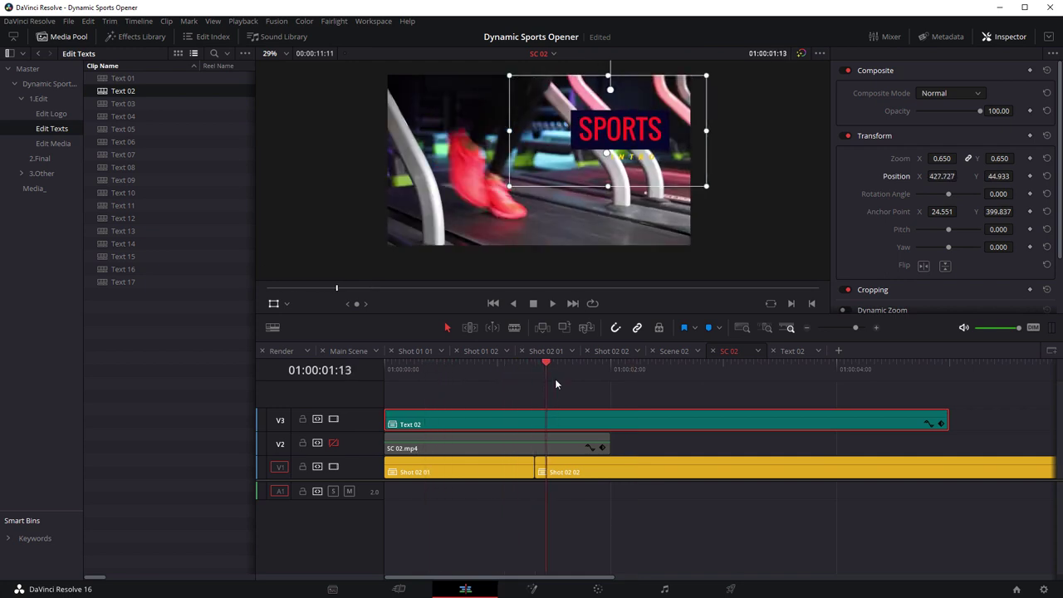
# - In the Scene 02 timeline, enable the Transition_02 track and play the scene from its start
pyautogui.moveTo(557, 378); pyautogui.dragTo(543, 381)
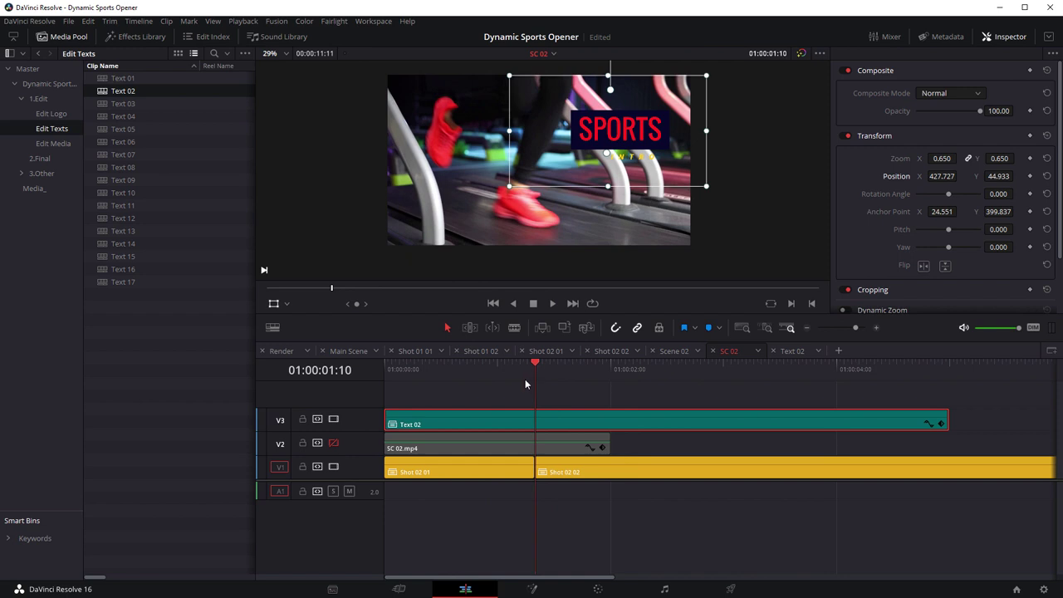
pyautogui.click(675, 351)
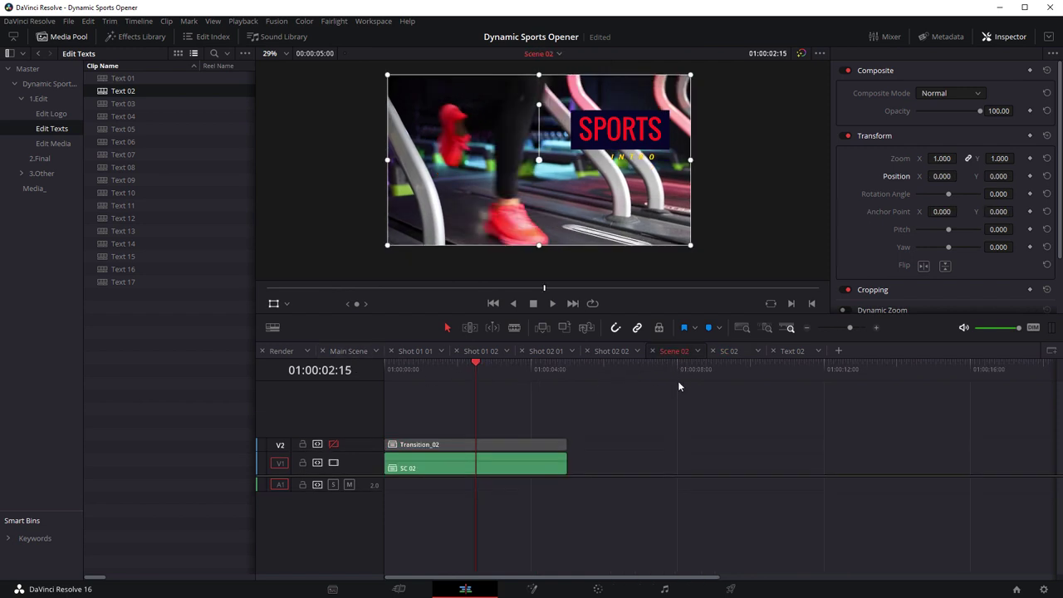
pyautogui.moveTo(442, 365); pyautogui.dragTo(377, 366)
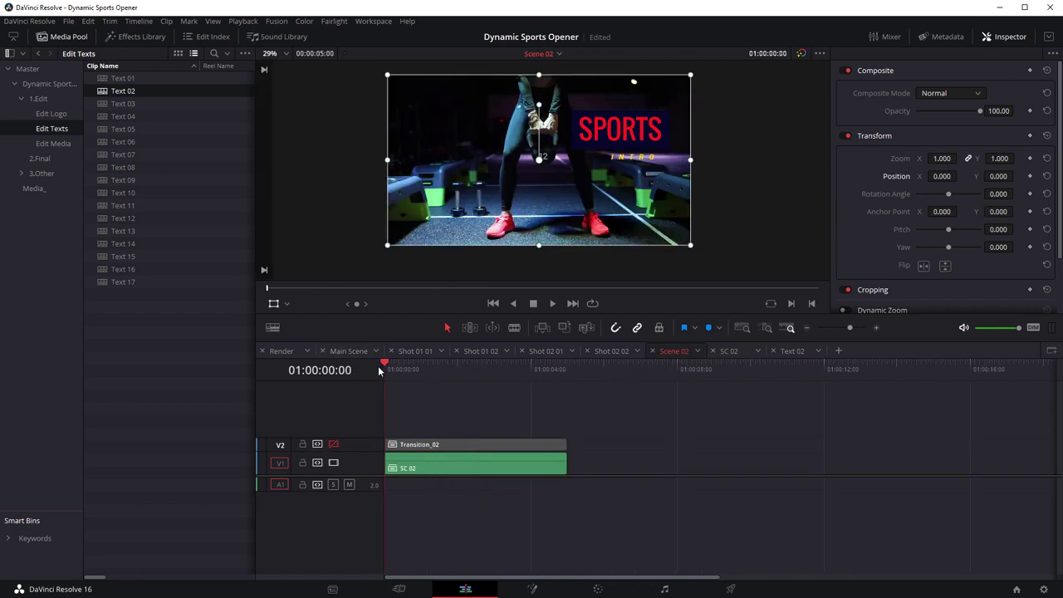
pyautogui.click(335, 444)
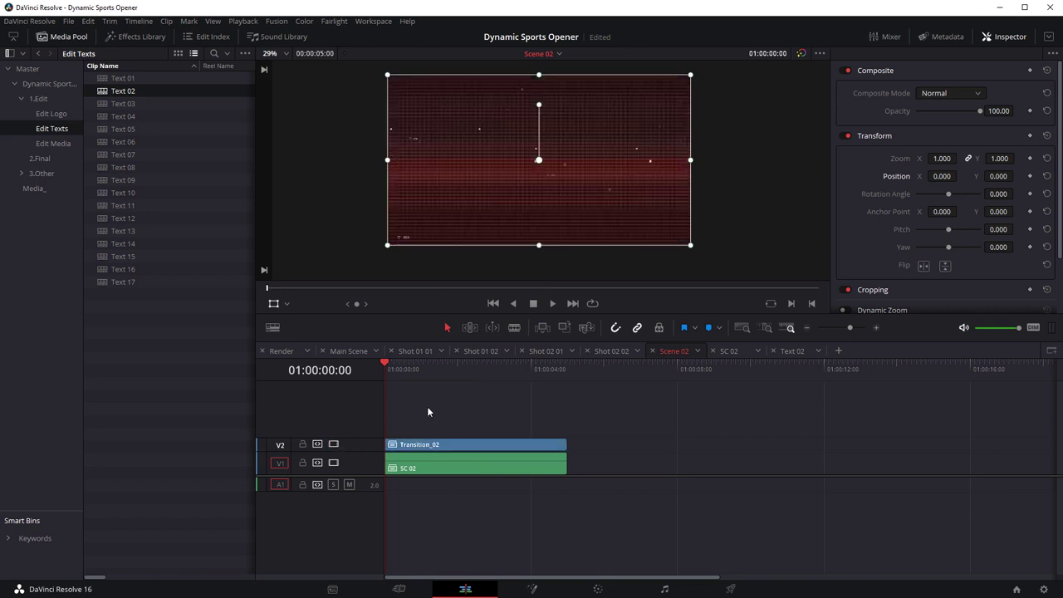
pyautogui.click(553, 303)
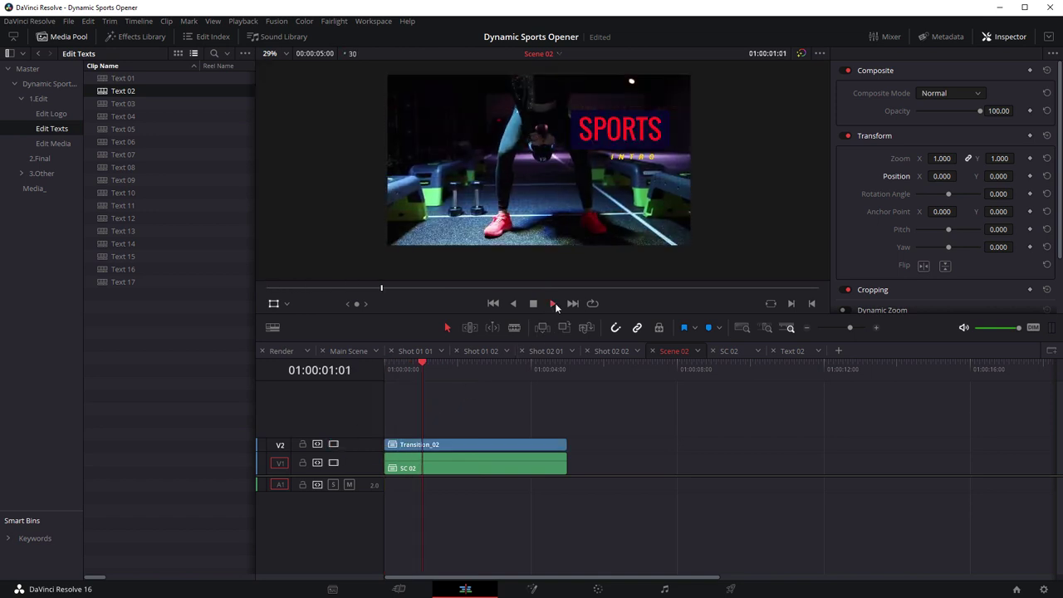
pyautogui.click(534, 304)
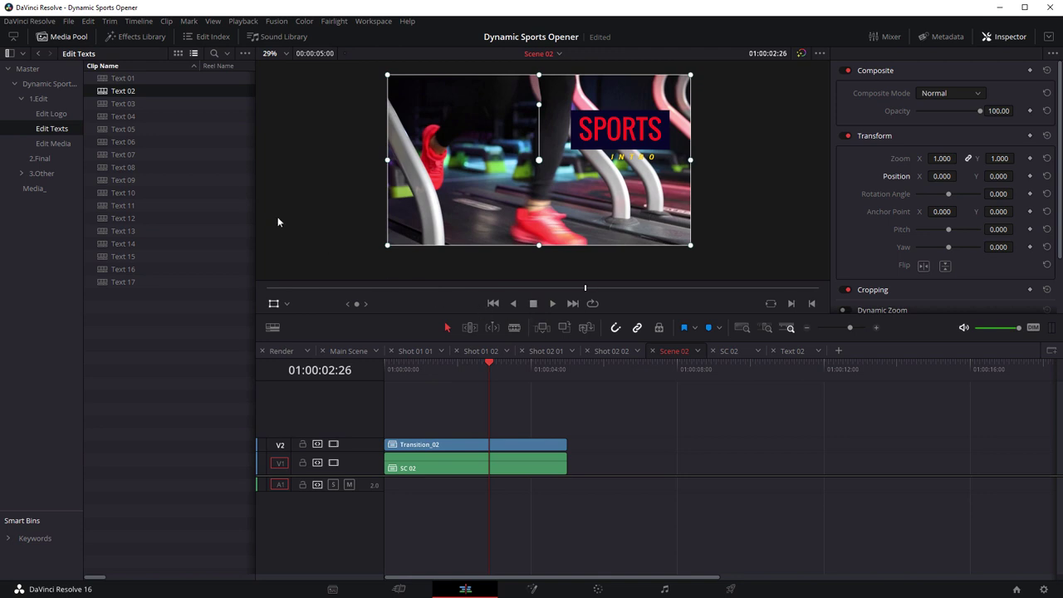
# - Open the Edit Logo timeline and scale the envato_white.png clip proportionally to a zoom of 0.460
pyautogui.click(50, 114)
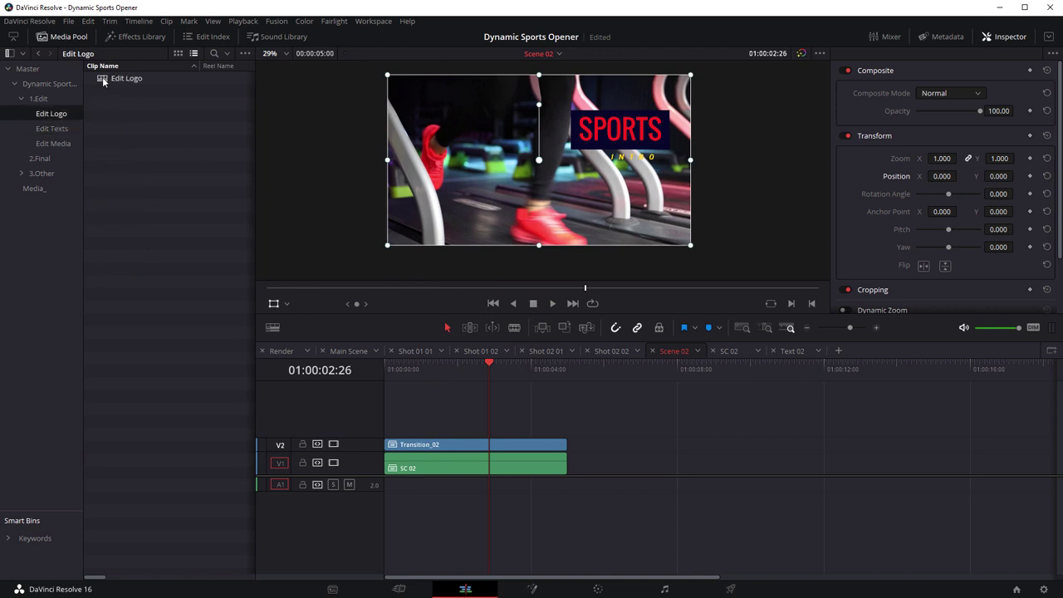
pyautogui.rightClick(103, 79)
pyautogui.click(133, 136)
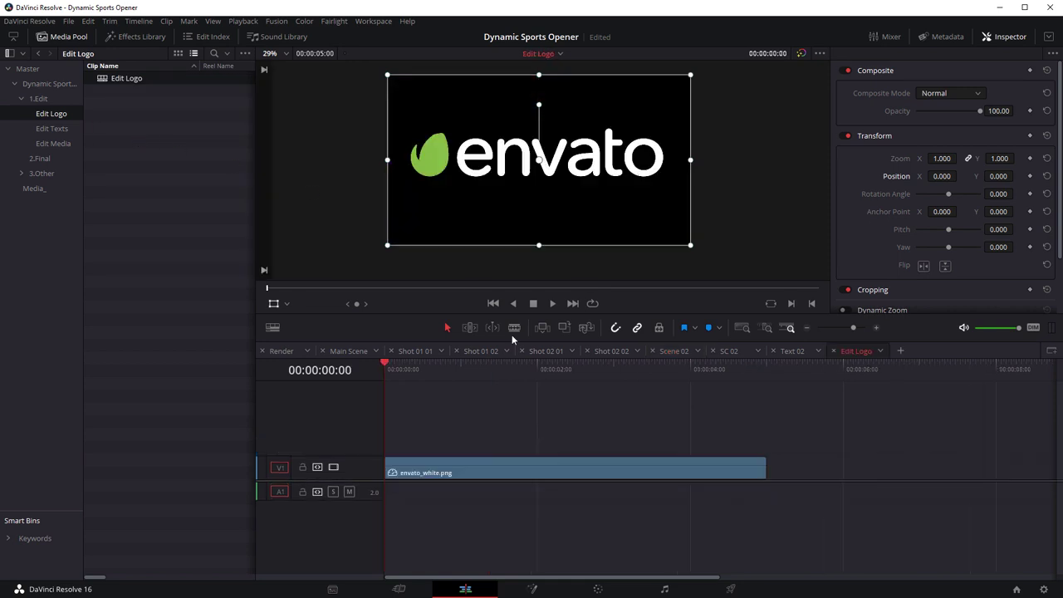
pyautogui.click(495, 472)
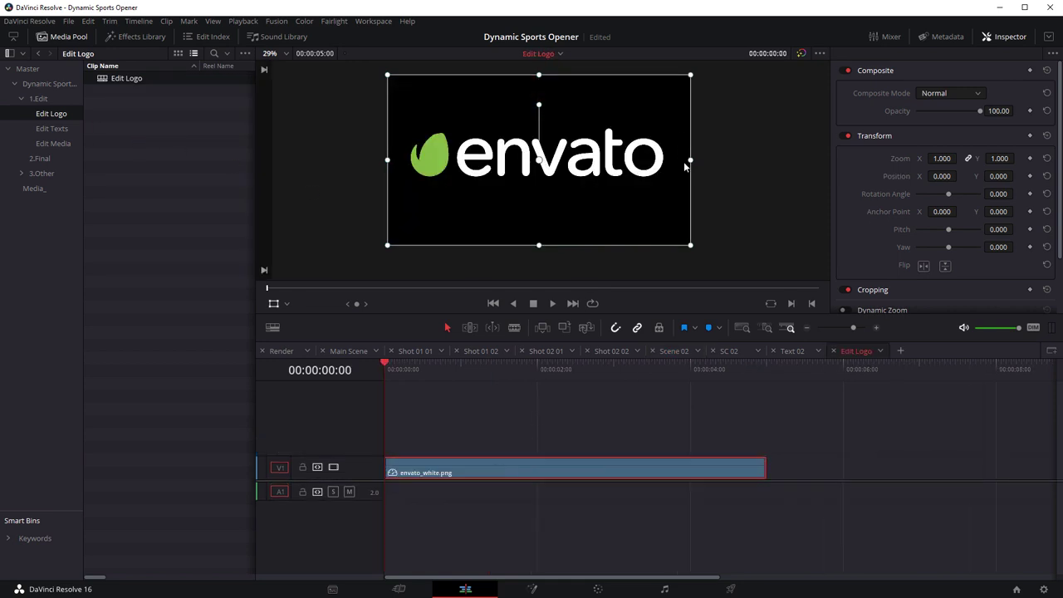
pyautogui.moveTo(686, 163)
pyautogui.mouseDown()
pyautogui.moveTo(623, 160)
pyautogui.moveTo(674, 163)
pyautogui.mouseUp()
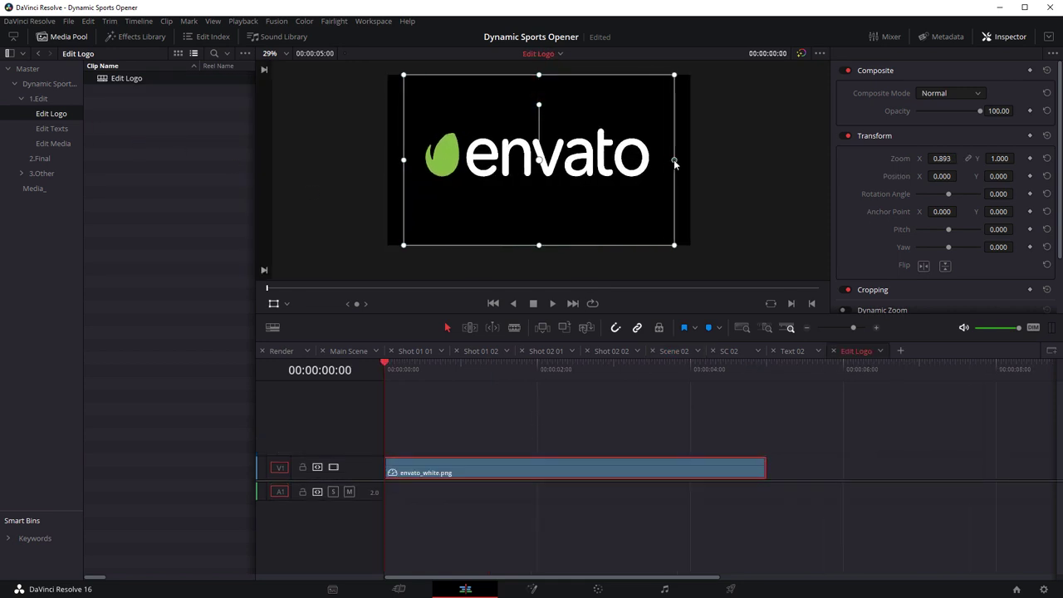
pyautogui.hotkey('ctrl', 'z')
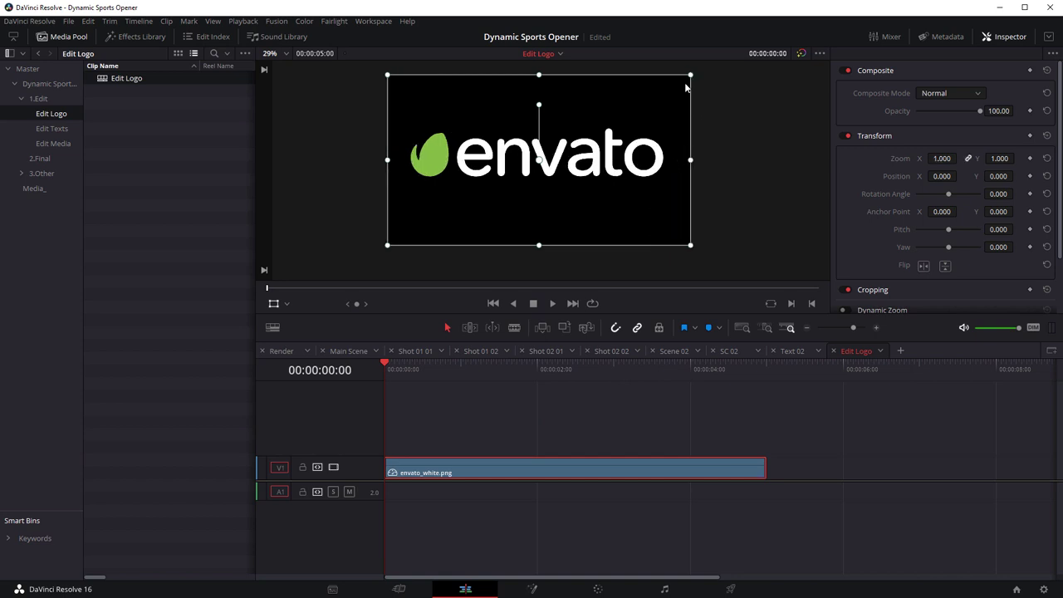
pyautogui.moveTo(943, 157); pyautogui.dragTo(905, 158)
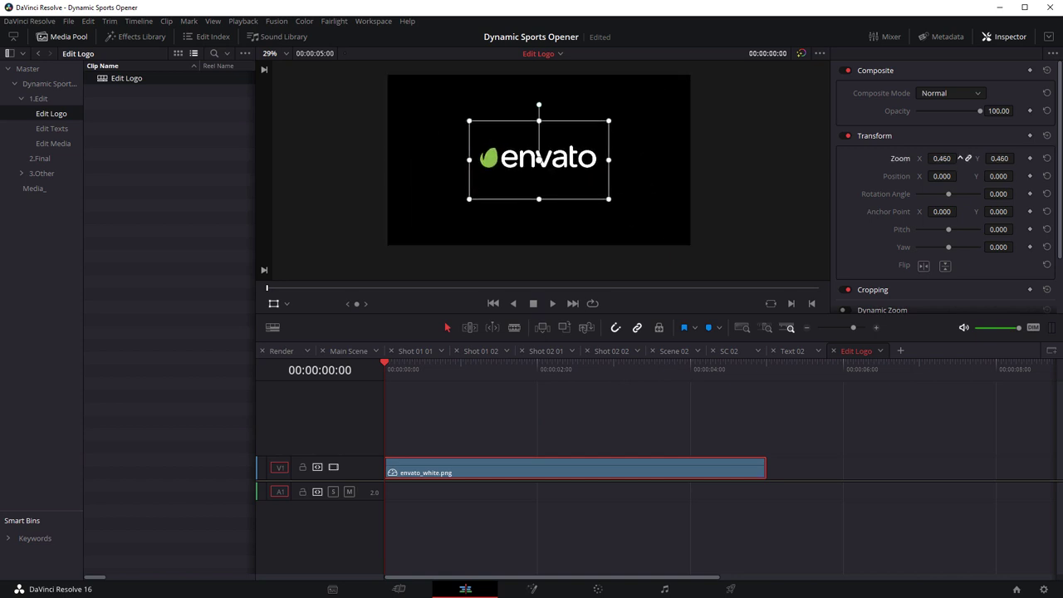
# - Flip the envato logo both vertically and horizontally
pyautogui.click(944, 265)
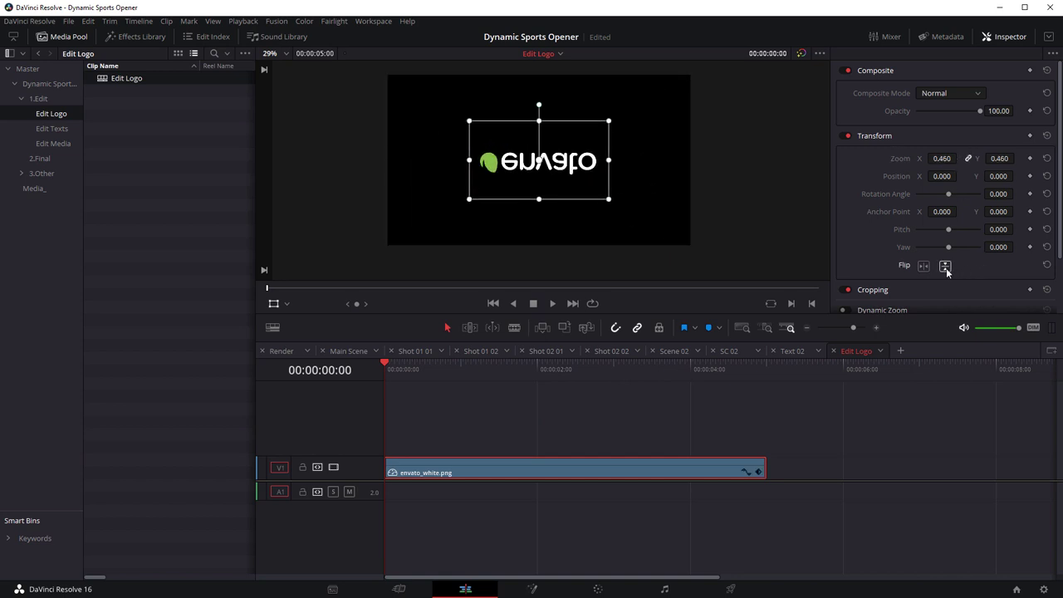
pyautogui.click(923, 266)
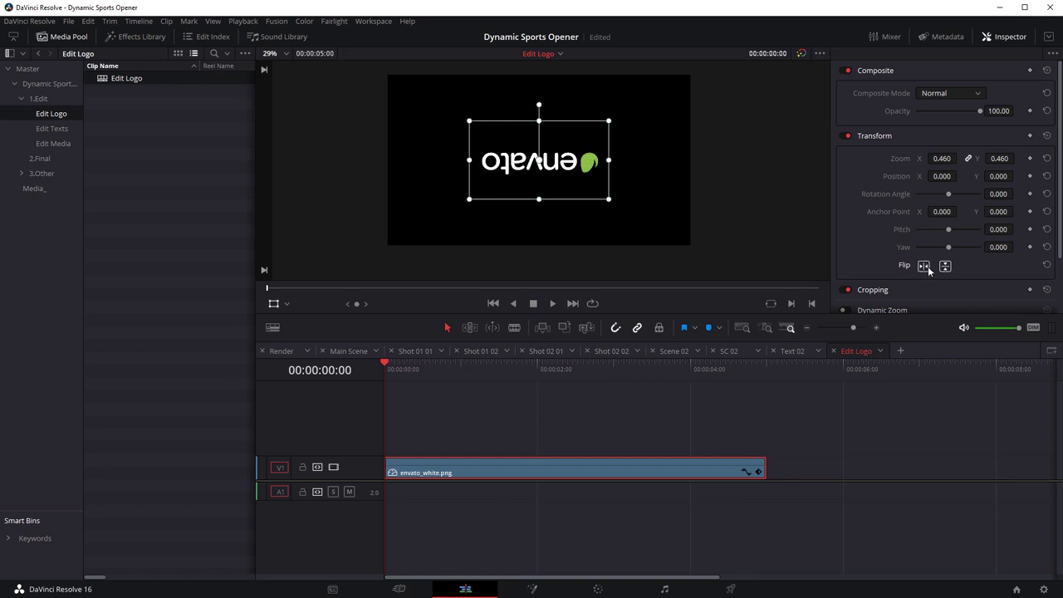
pyautogui.click(569, 389)
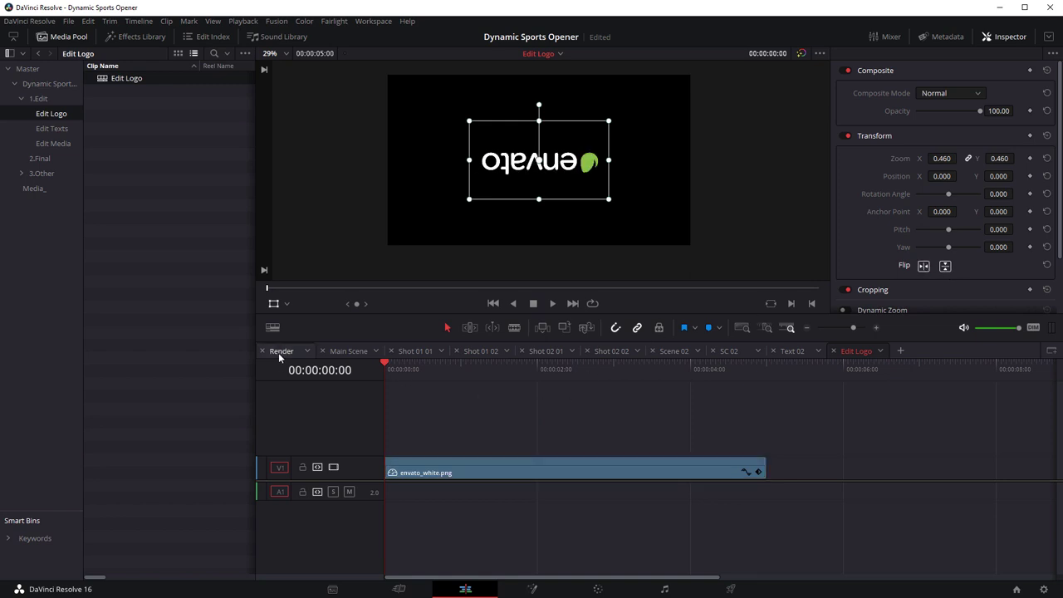
# - Find Scene 19 in the Main Scene timeline and preview the flipped logo at about 01:00:42:28
pyautogui.click(340, 351)
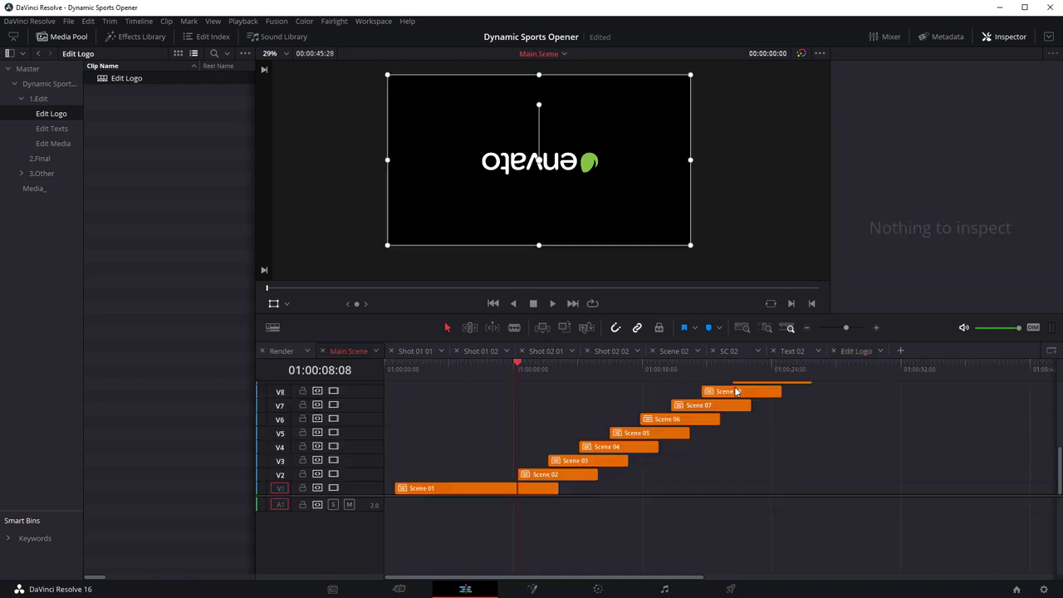
pyautogui.click(735, 392)
pyautogui.moveTo(652, 576); pyautogui.dragTo(738, 583)
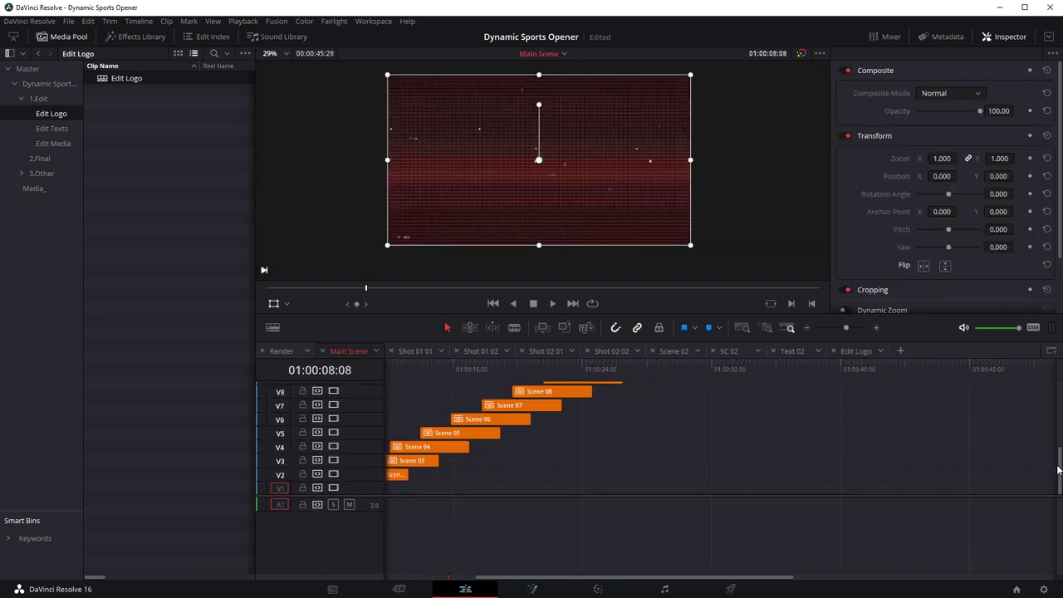
pyautogui.moveTo(1058, 469); pyautogui.dragTo(1058, 408)
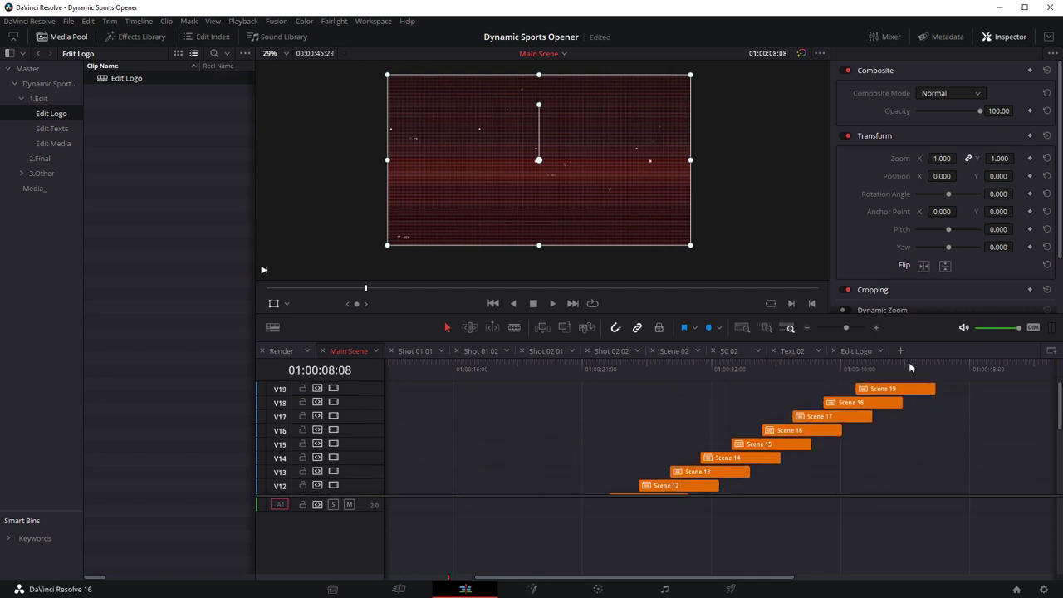
pyautogui.click(887, 365)
pyautogui.click(887, 387)
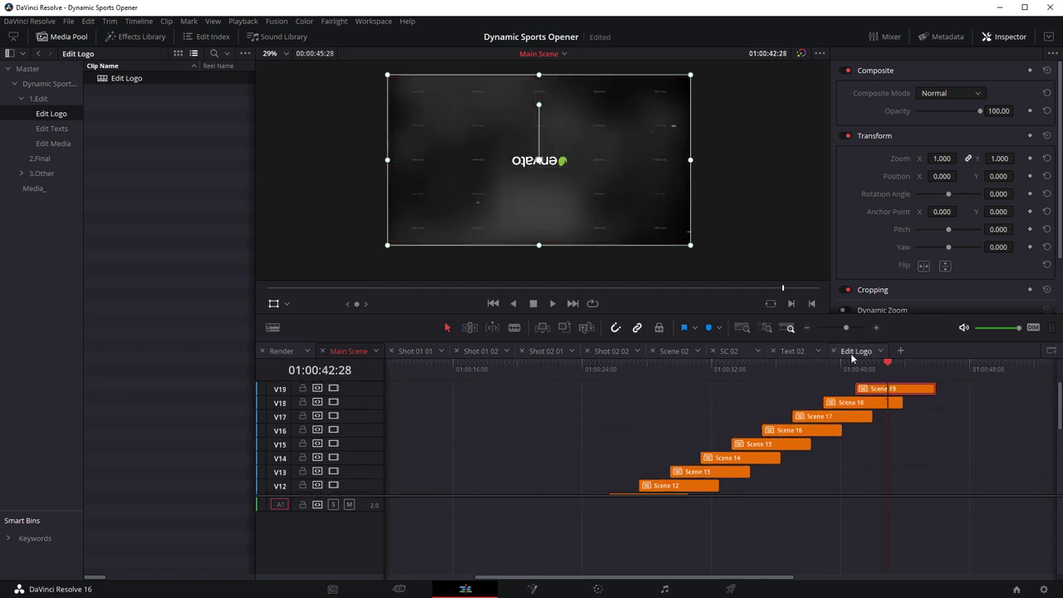
# - In Edit Logo, remove both flips from the logo and set its pitch to about 0.326 and yaw to about 0.404
pyautogui.click(852, 356)
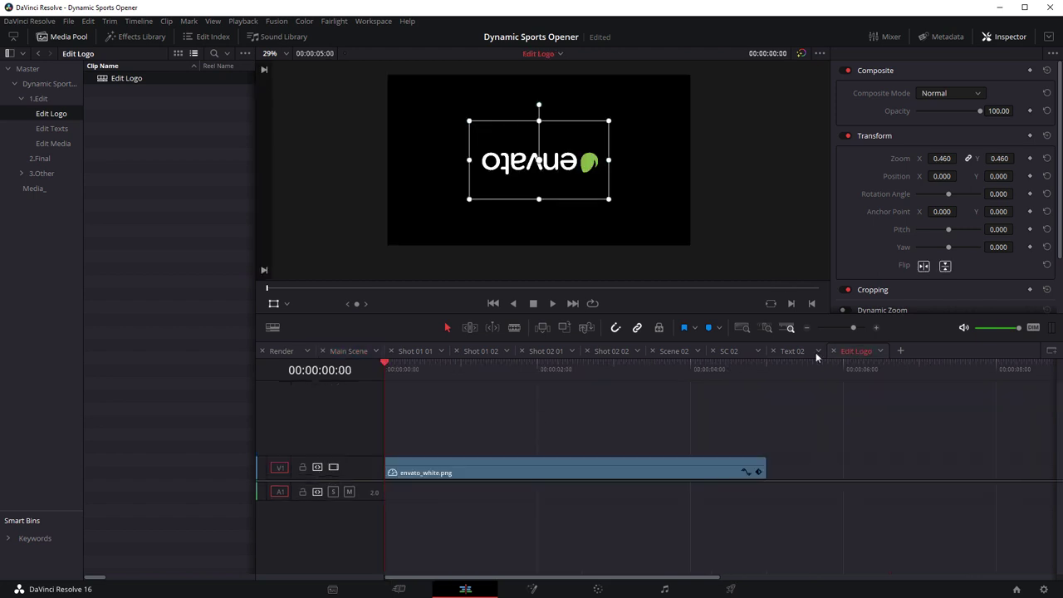
pyautogui.click(923, 266)
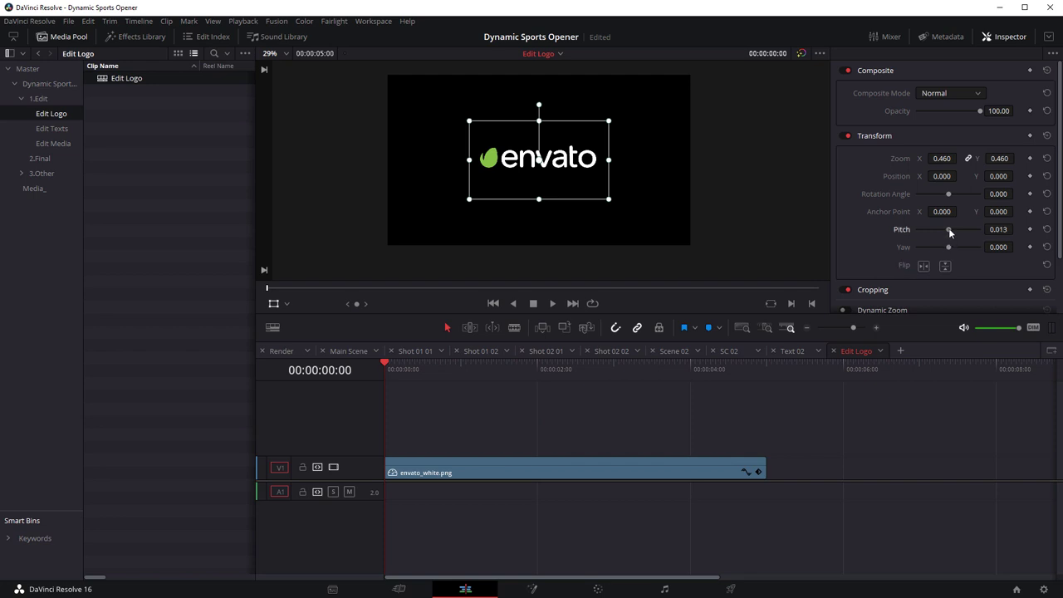
pyautogui.moveTo(948, 229); pyautogui.dragTo(955, 247)
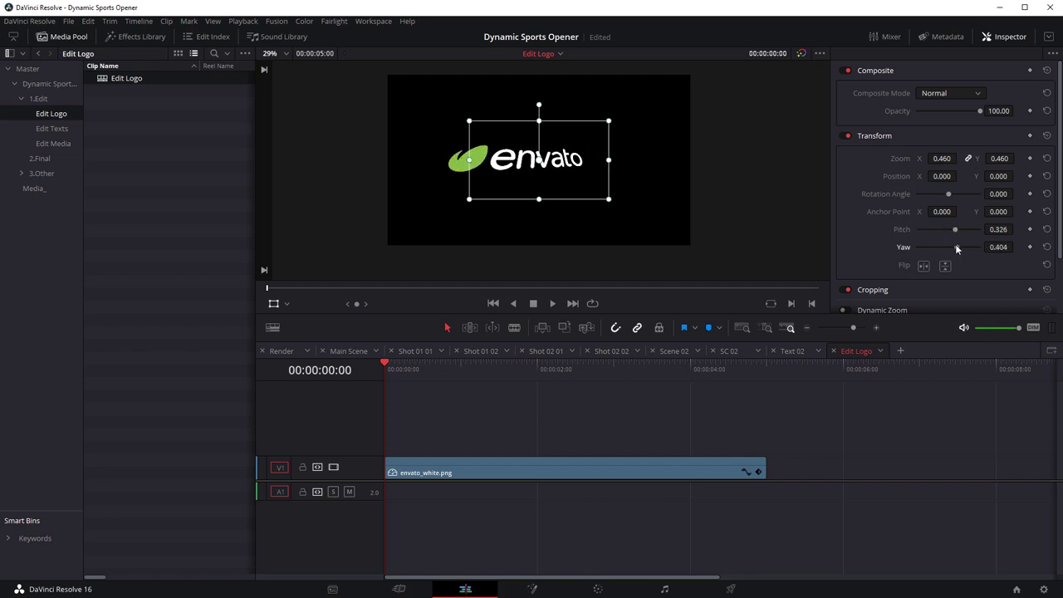
# - Check the tilted logo in Scene 19 of Main Scene and near the end of the Render timeline
pyautogui.click(348, 351)
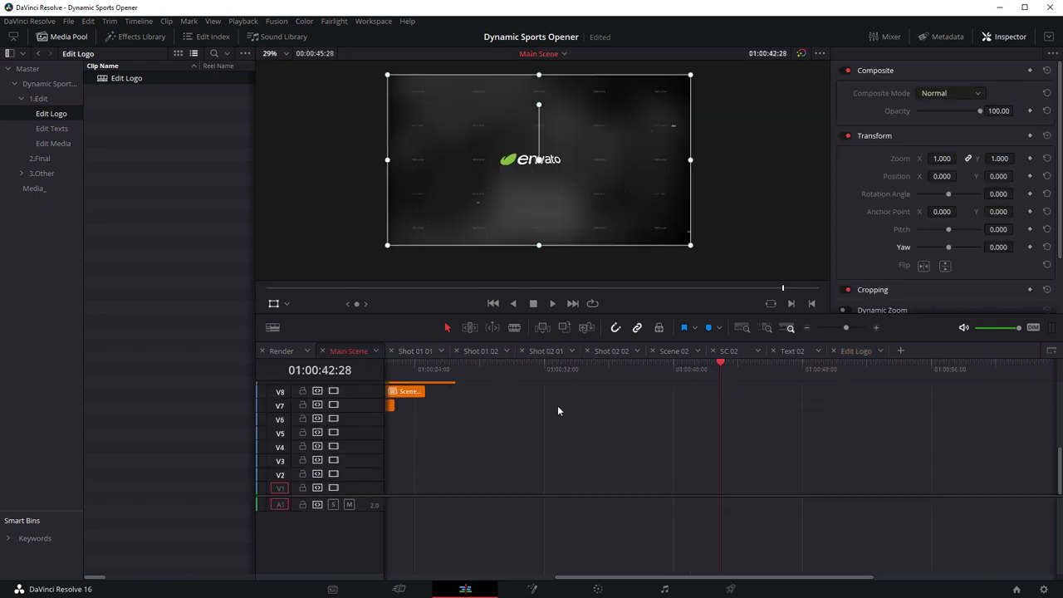
pyautogui.scroll(8, 900, 443)
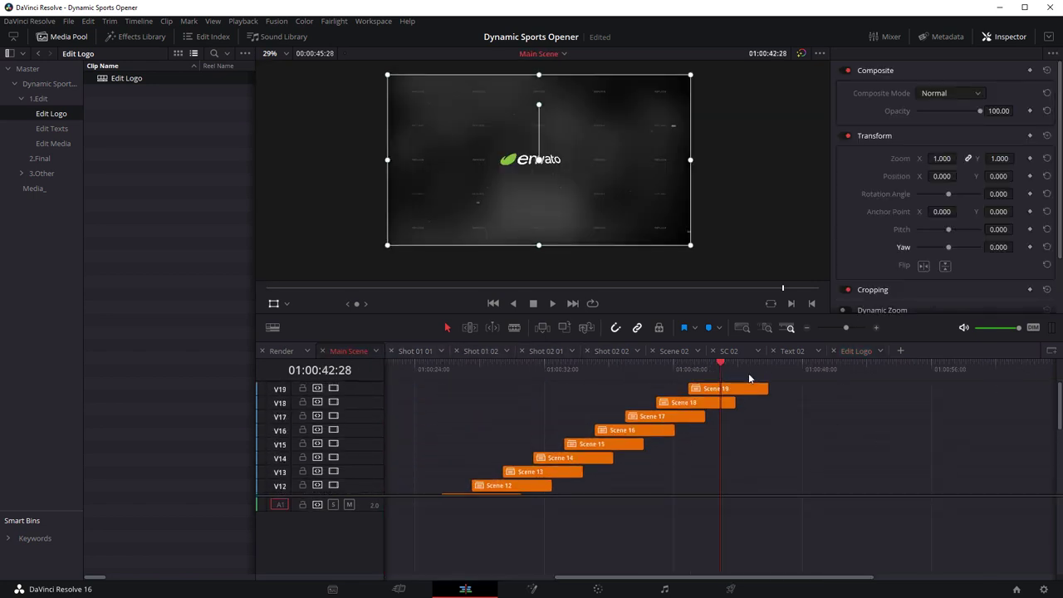
pyautogui.click(727, 351)
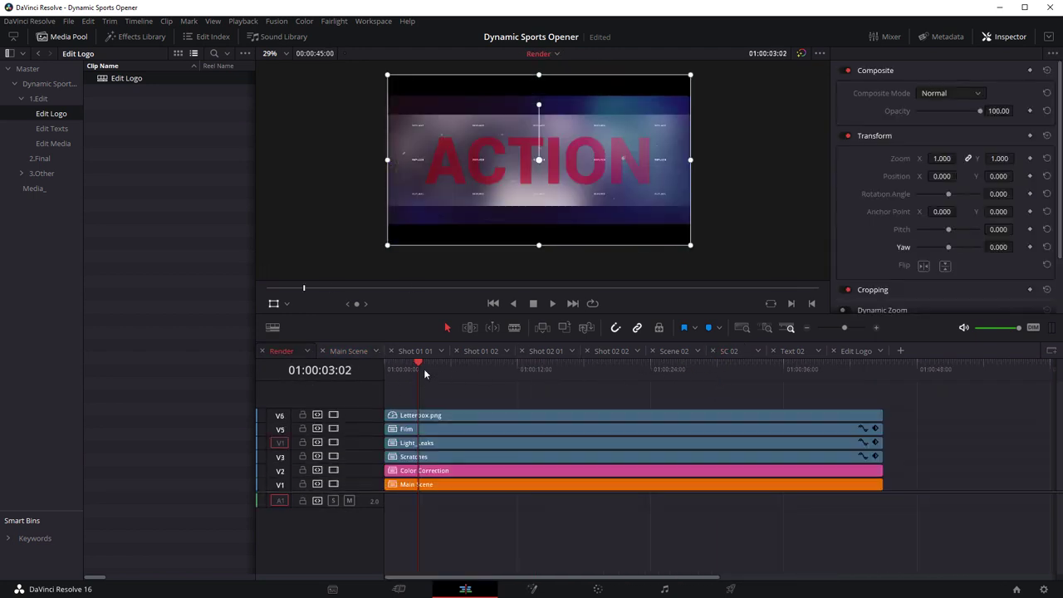
pyautogui.click(419, 365)
pyautogui.moveTo(418, 368); pyautogui.dragTo(526, 373)
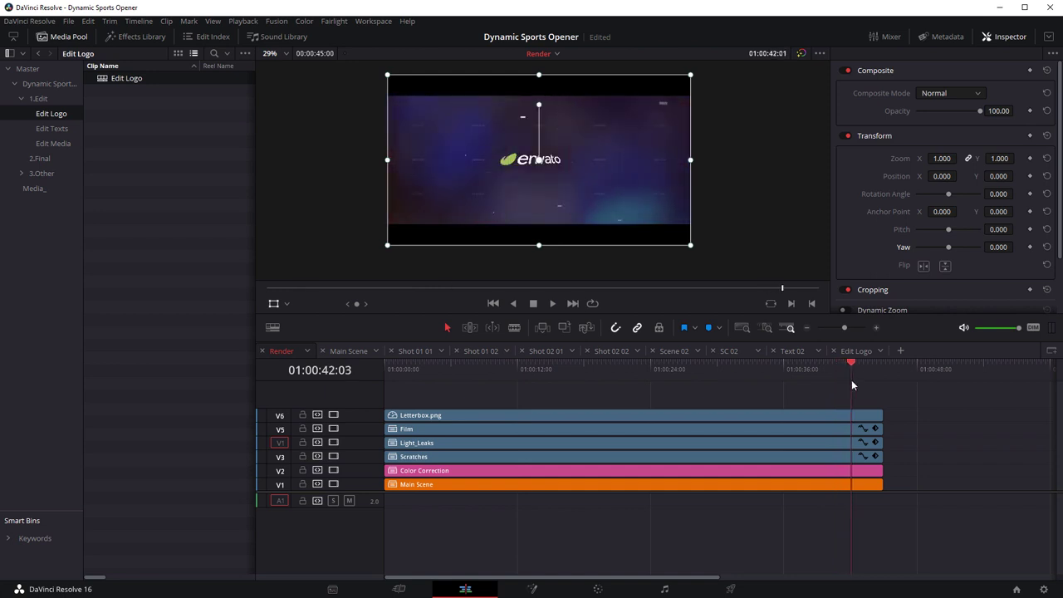
# - Play the Render timeline around the SPORTS title and return to about 01:00:08:21
pyautogui.moveTo(851, 379); pyautogui.dragTo(479, 372)
pyautogui.click(552, 303)
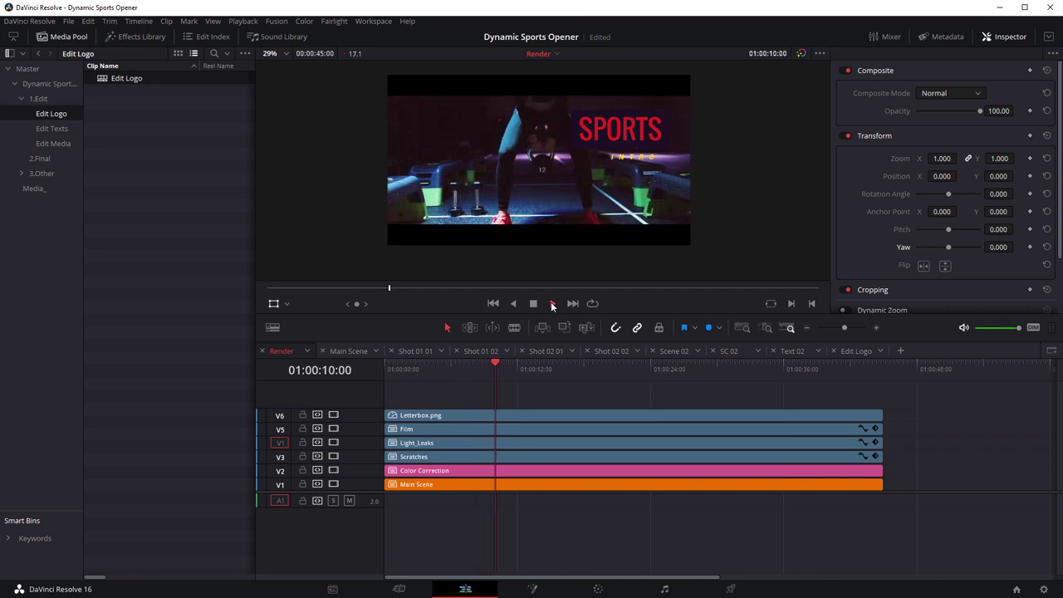
pyautogui.click(533, 303)
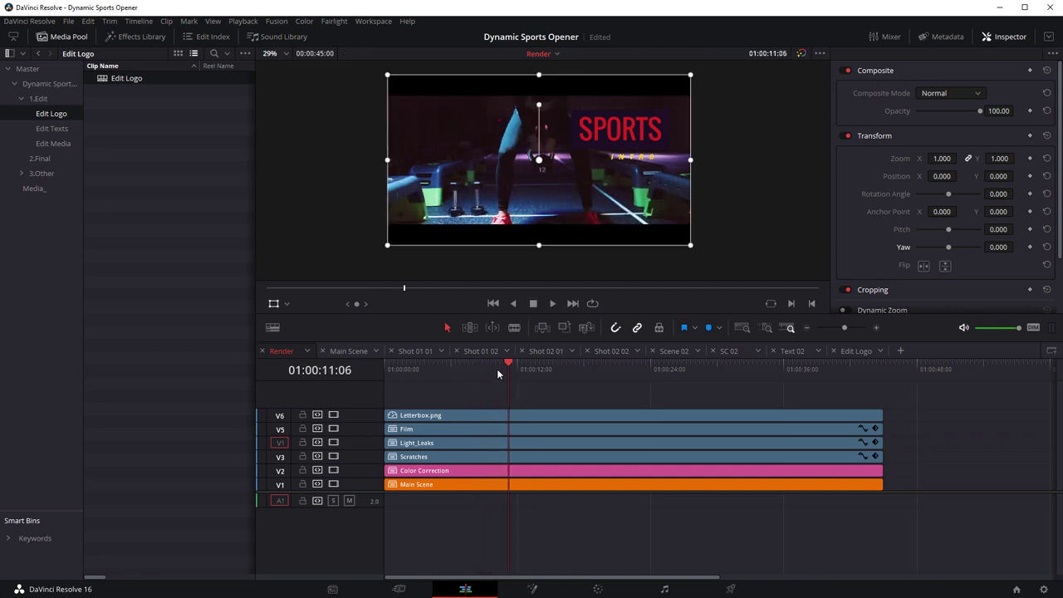
pyautogui.moveTo(496, 368); pyautogui.dragTo(481, 373)
# - Enlarge the preview, hide the viewer's transform controls, and disable the Letterbox.png track in the Render timeline
pyautogui.scroll(1, 541, 193)
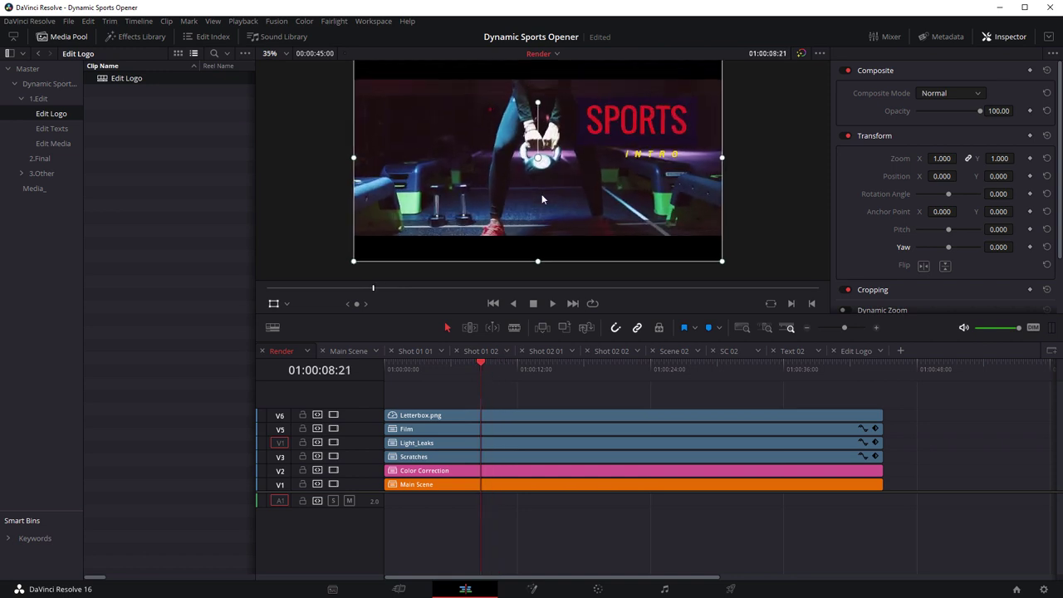
pyautogui.scroll(1, 542, 198)
pyautogui.click(277, 304)
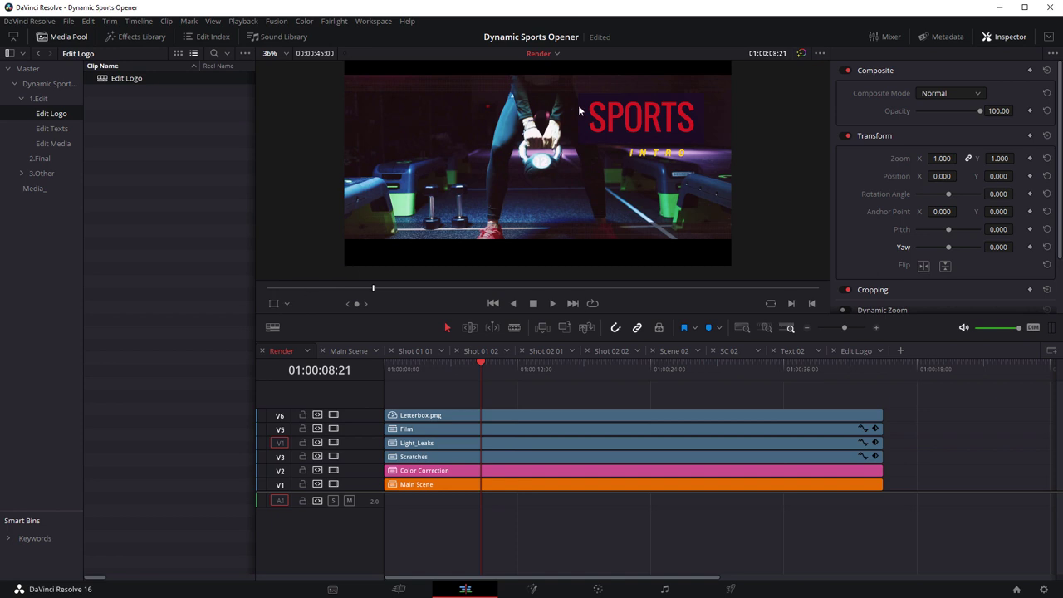
pyautogui.hotkey('ctrl', '-')
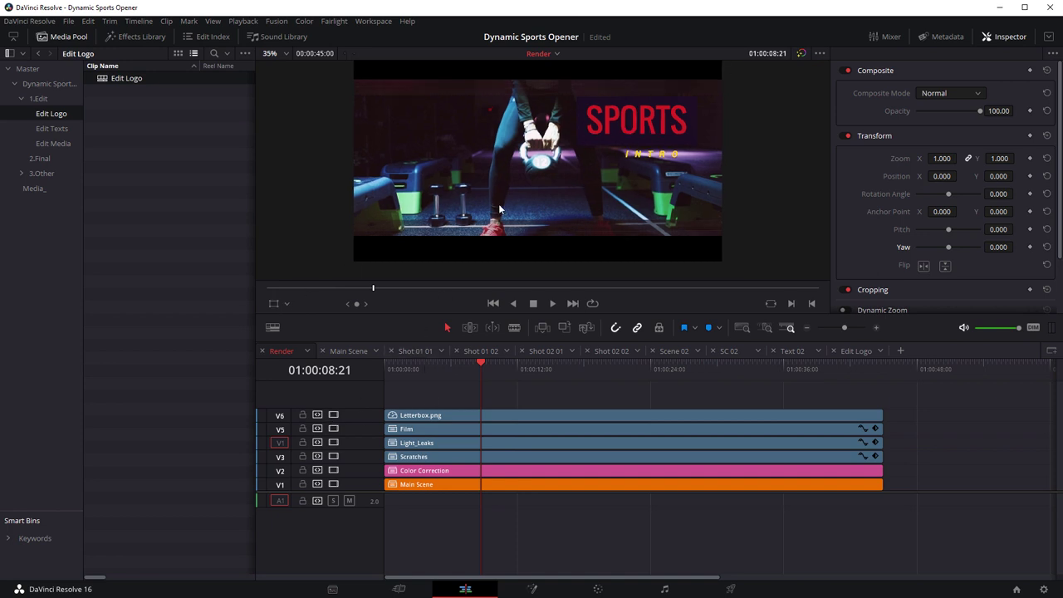
pyautogui.click(333, 415)
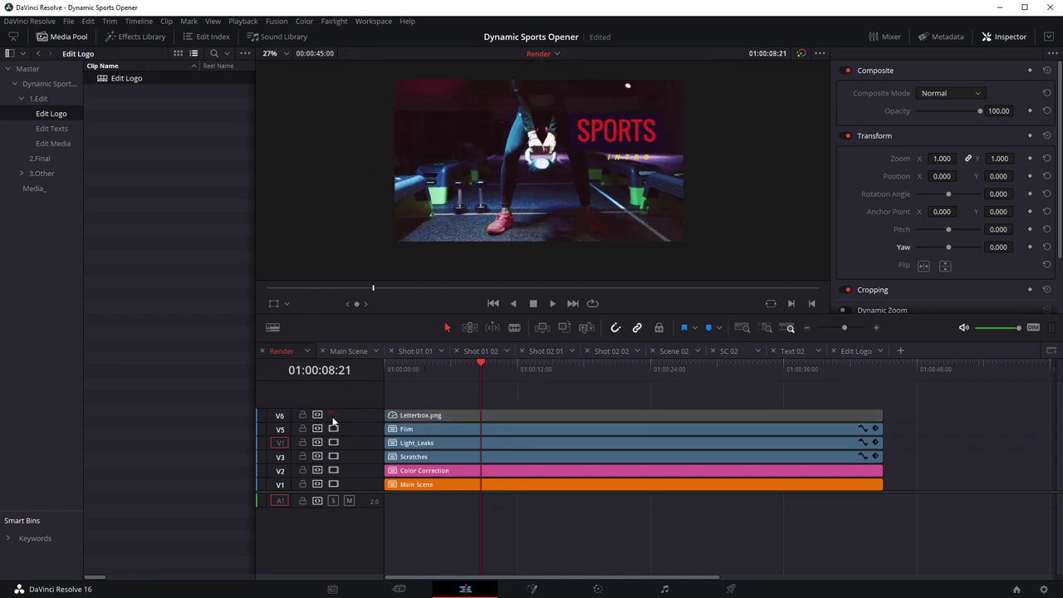
pyautogui.click(333, 414)
pyautogui.click(333, 414)
# - Disable the Film and Light_Leaks tracks, and move the playhead to 01:00:01:02 in the Render timeline
pyautogui.click(333, 428)
pyautogui.click(333, 428)
pyautogui.click(333, 428)
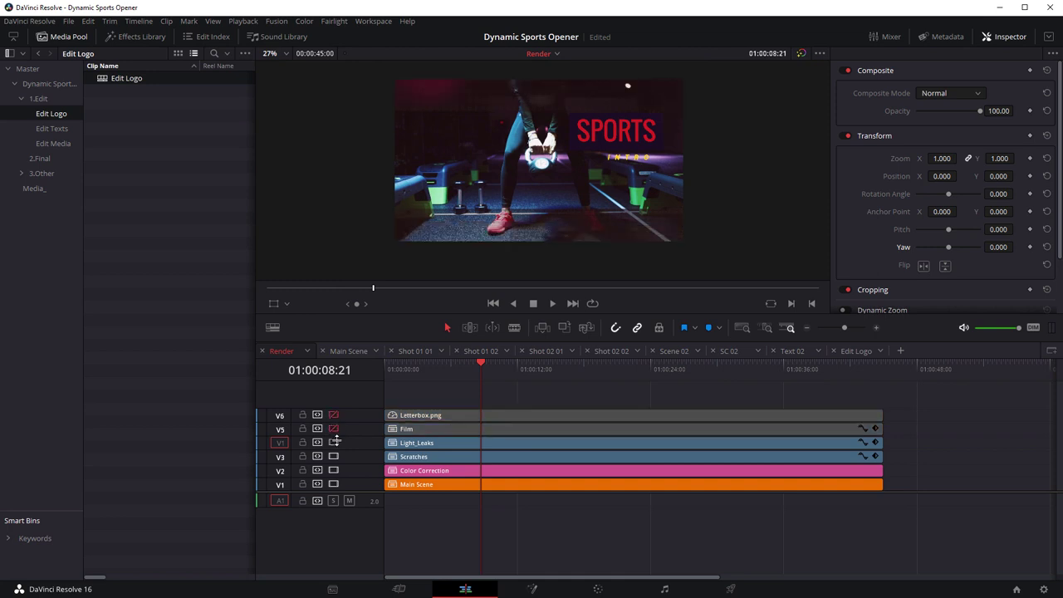
pyautogui.click(335, 441)
pyautogui.click(336, 442)
pyautogui.click(335, 441)
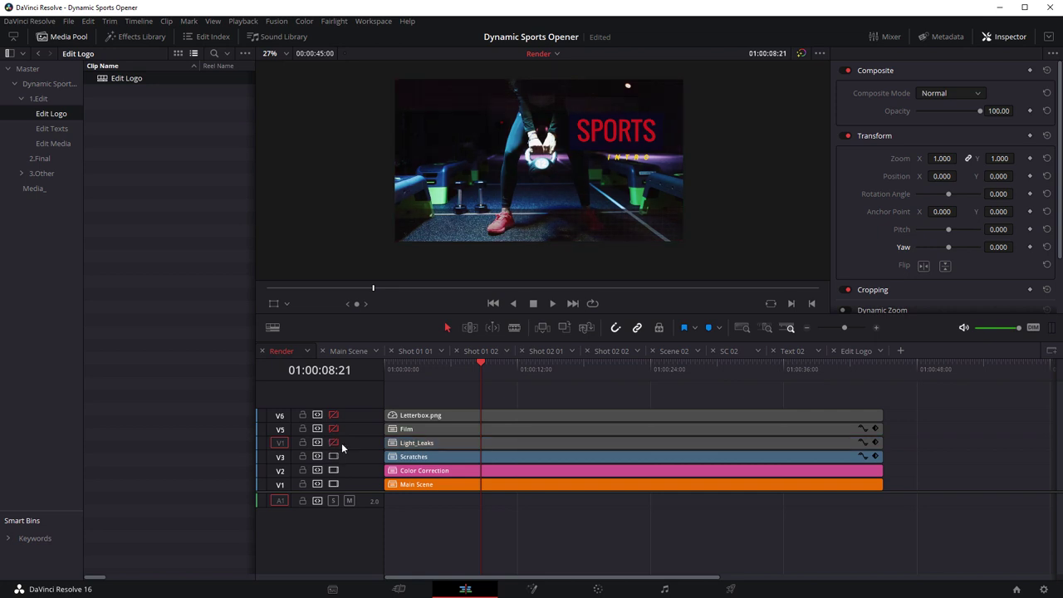
pyautogui.scroll(1, 485, 198)
pyautogui.click(396, 365)
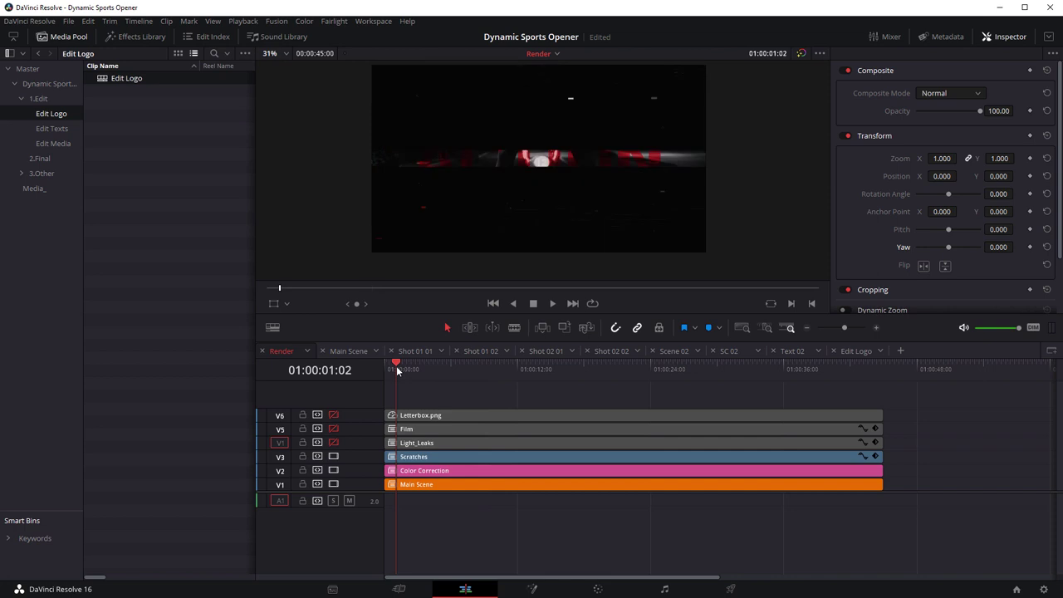
# - Disable the Scratches track in the Render timeline and inspect the opening ACTION frame at 01:00:01:07
pyautogui.click(387, 369)
pyautogui.click(396, 370)
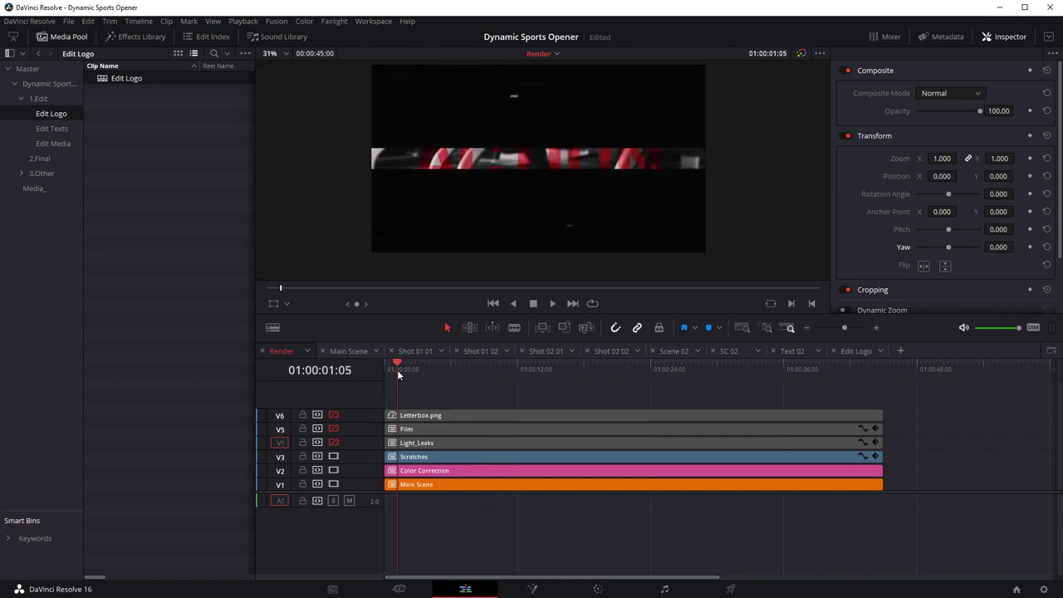
pyautogui.click(398, 369)
pyautogui.scroll(5, 555, 219)
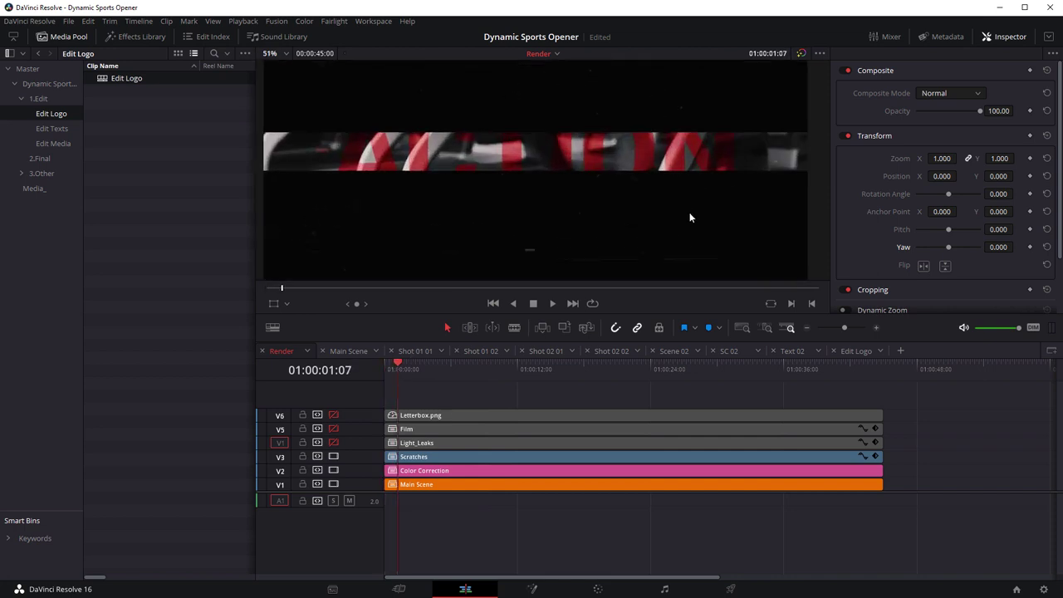
pyautogui.click(333, 457)
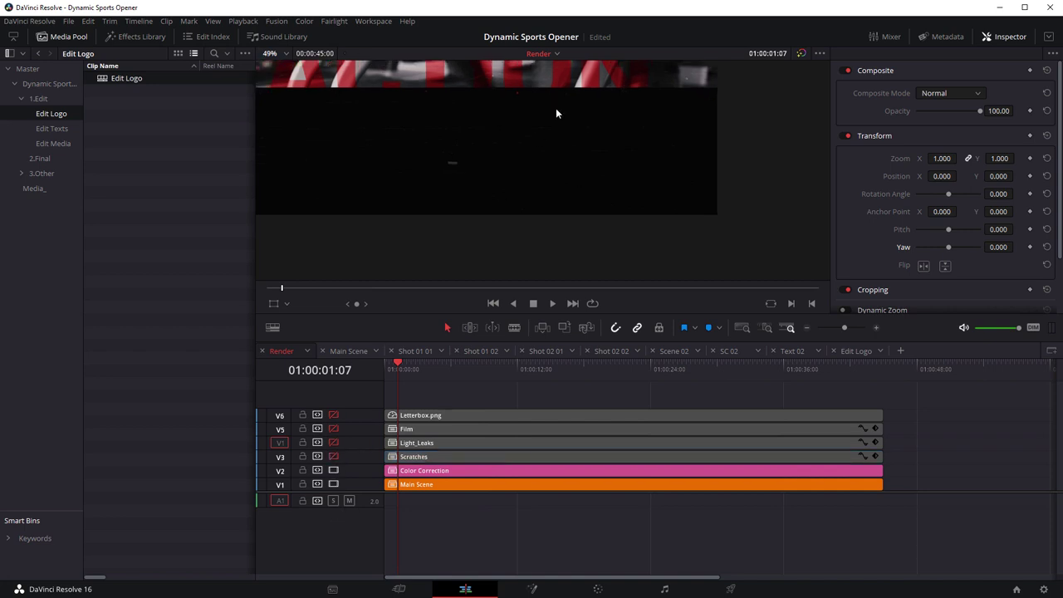
pyautogui.scroll(-4, 556, 108)
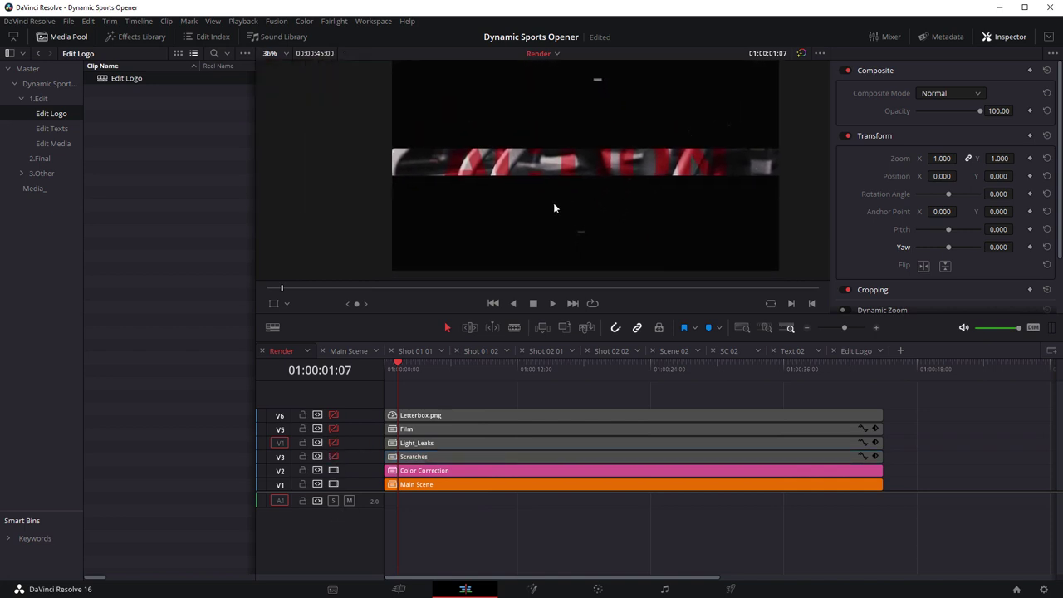
# - Compare the SPORTS shot at 01:00:09:12 with and without the Color Correction track in the Render timeline
pyautogui.moveTo(420, 365); pyautogui.dragTo(488, 368)
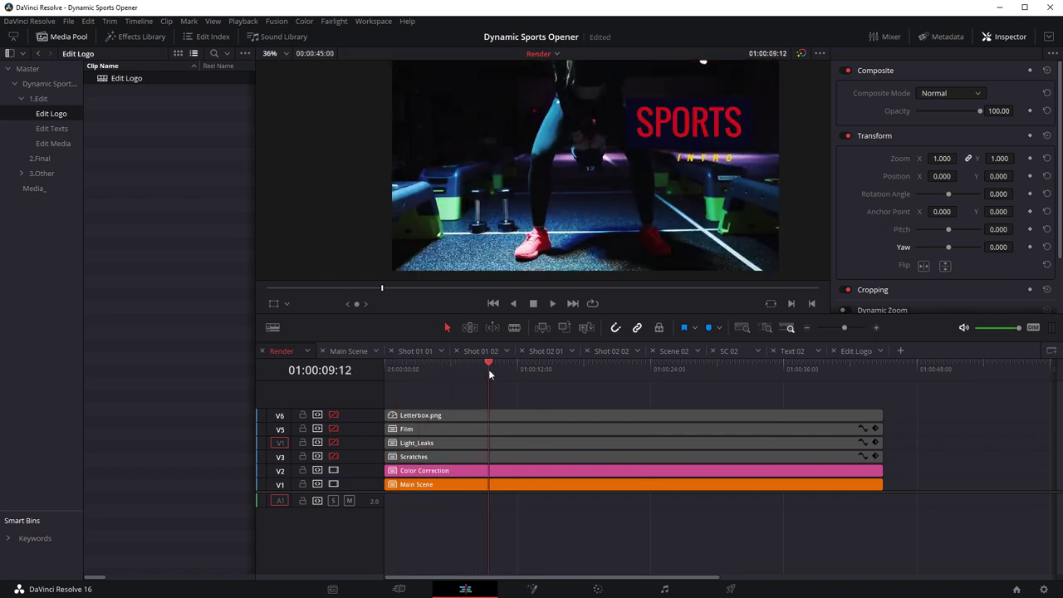
pyautogui.click(333, 470)
pyautogui.click(333, 470)
pyautogui.click(333, 470)
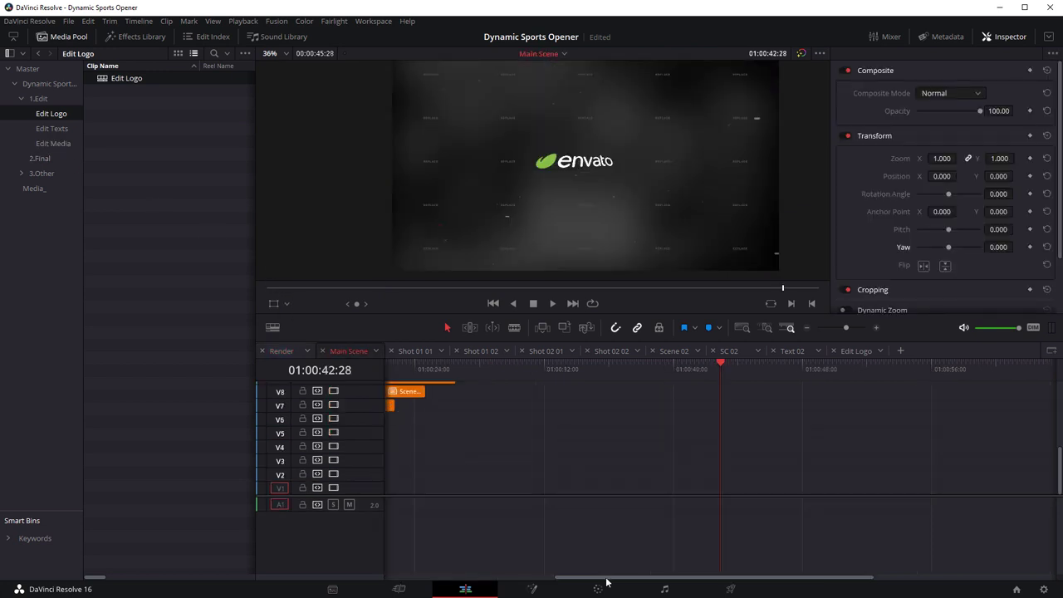
# - Open the Scene 01 compound clip from the start of Main Scene in its own timeline
pyautogui.moveTo(607, 578); pyautogui.dragTo(435, 578)
pyautogui.click(437, 489)
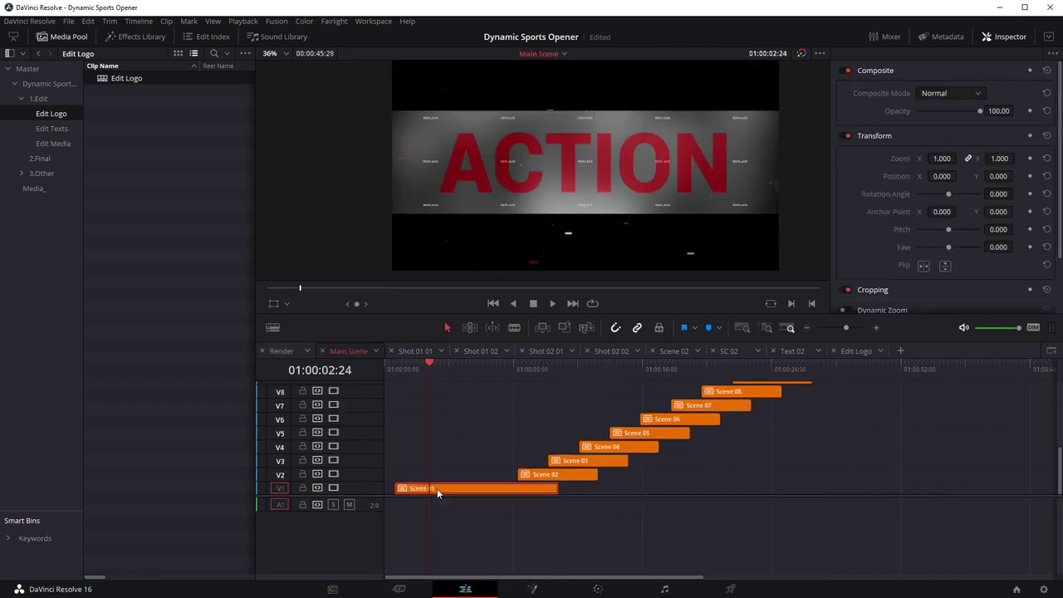
pyautogui.rightClick(437, 488)
pyautogui.click(481, 528)
pyautogui.scroll(3, 482, 474)
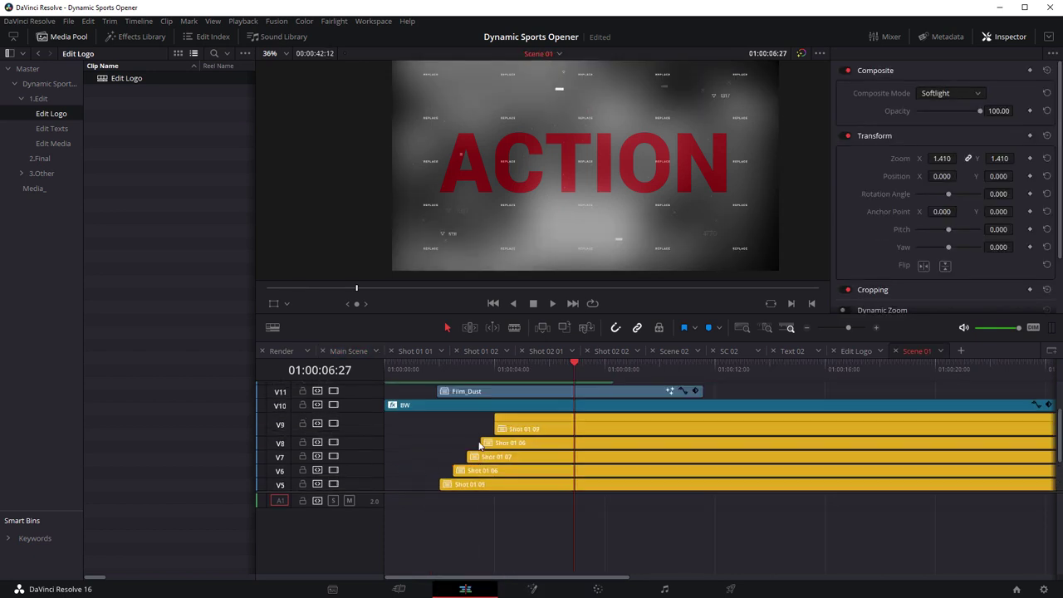
# - Compare the ACTION frame with and without the BW adjustment track in Scene 01
pyautogui.scroll(2, 480, 446)
pyautogui.click(475, 439)
pyautogui.click(336, 437)
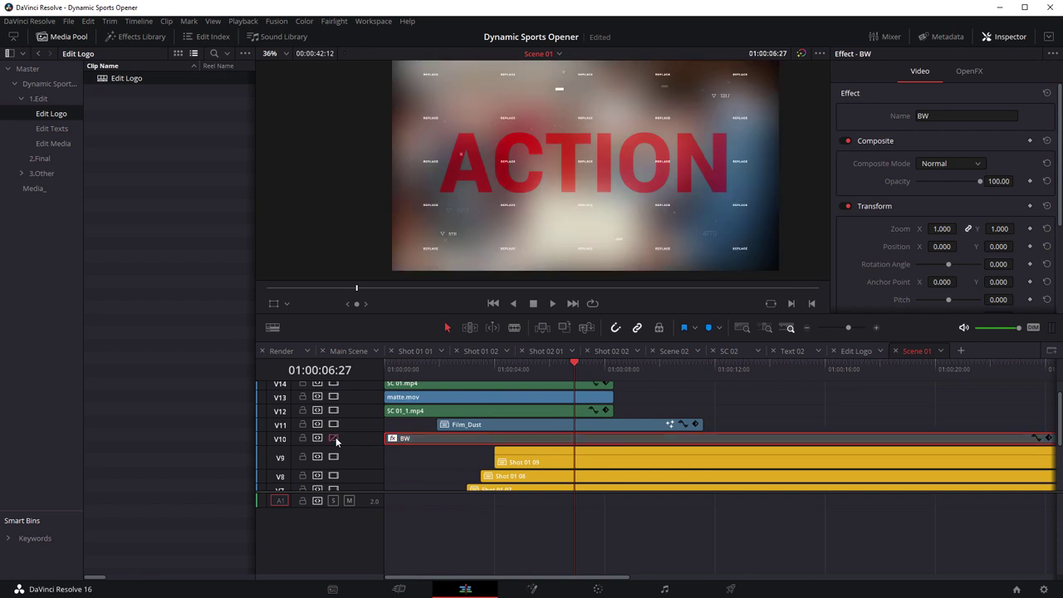
pyautogui.click(334, 437)
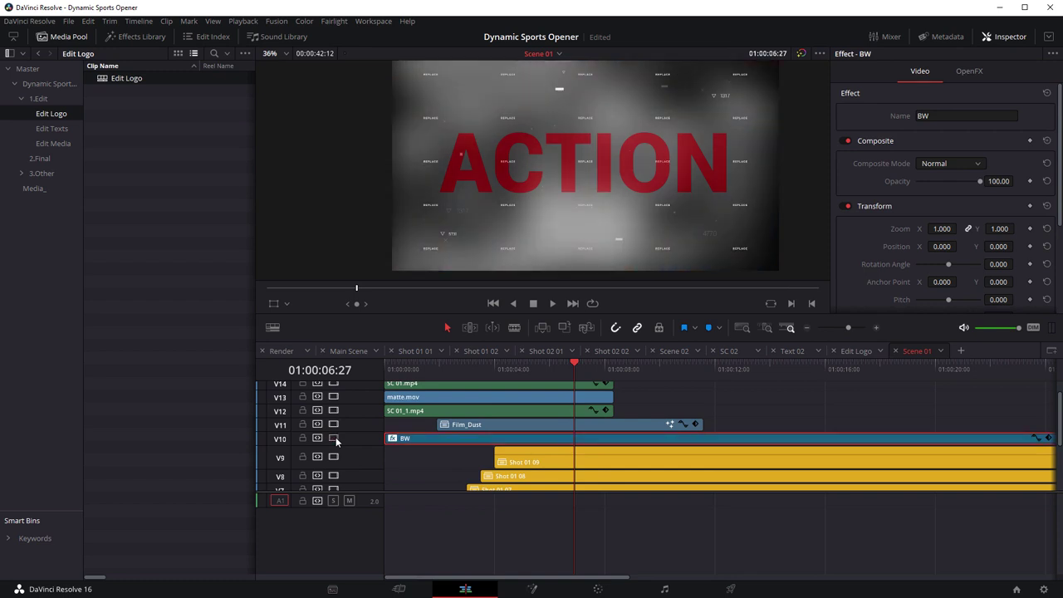
# - Inspect the Film_Dust clip, toggle the Shot 01 09 track off and on, and move the playhead to 01:00:05:09
pyautogui.click(477, 425)
pyautogui.moveTo(572, 365); pyautogui.dragTo(543, 365)
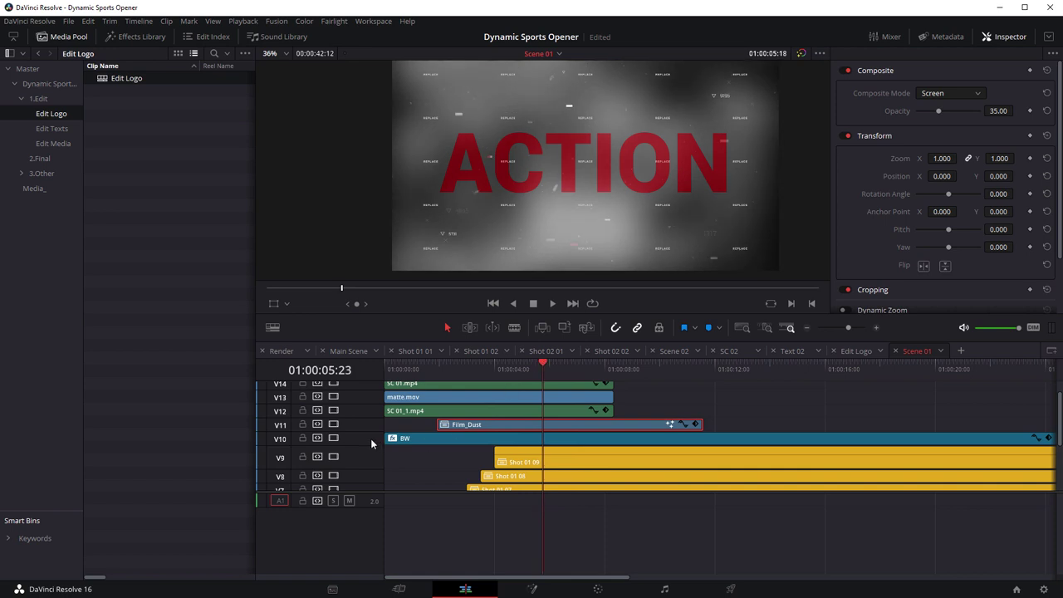
pyautogui.click(335, 456)
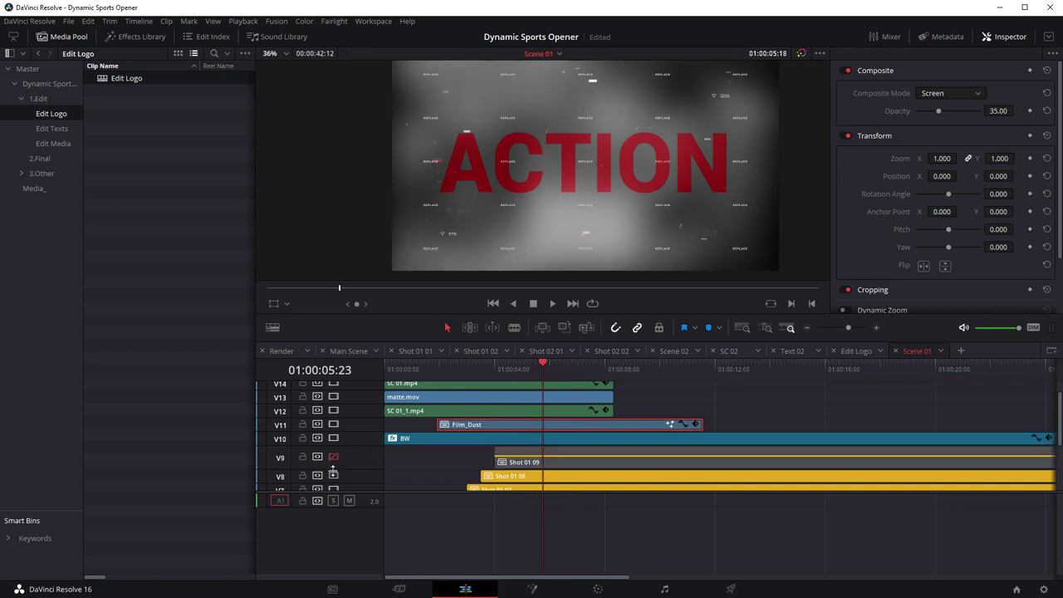
pyautogui.click(332, 458)
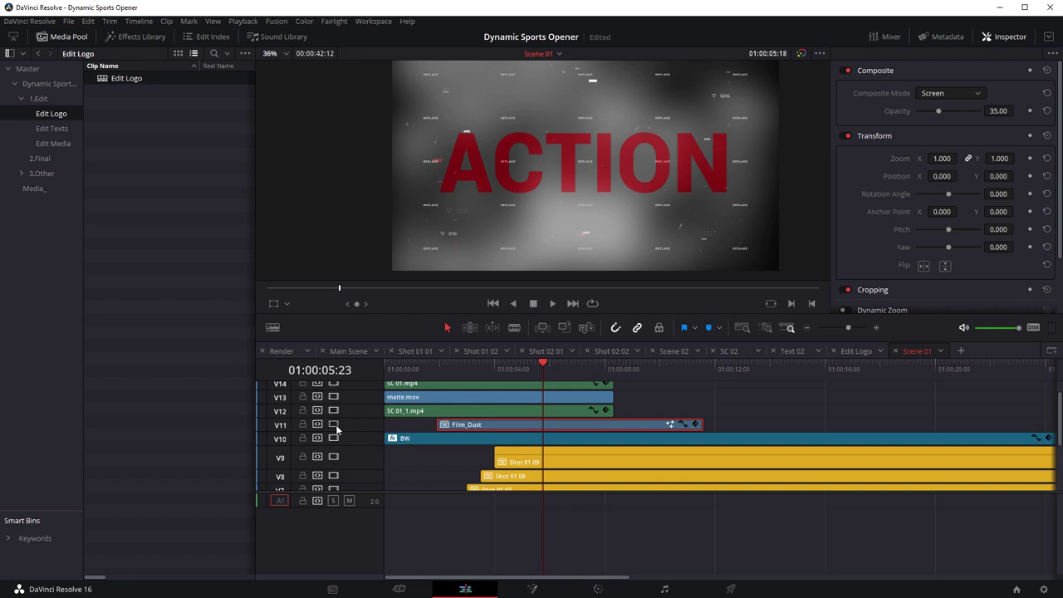
pyautogui.moveTo(543, 362); pyautogui.dragTo(531, 364)
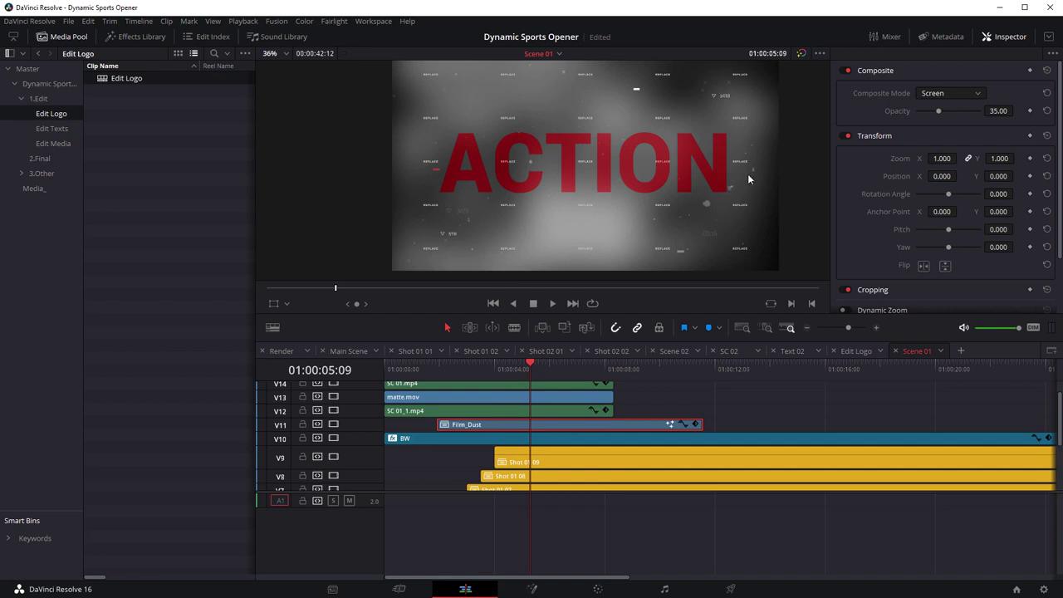
# - Disable the Film_Dust and SC 01_1.mp4 tracks in Scene 01, comparing the preview with and without them
pyautogui.click(333, 424)
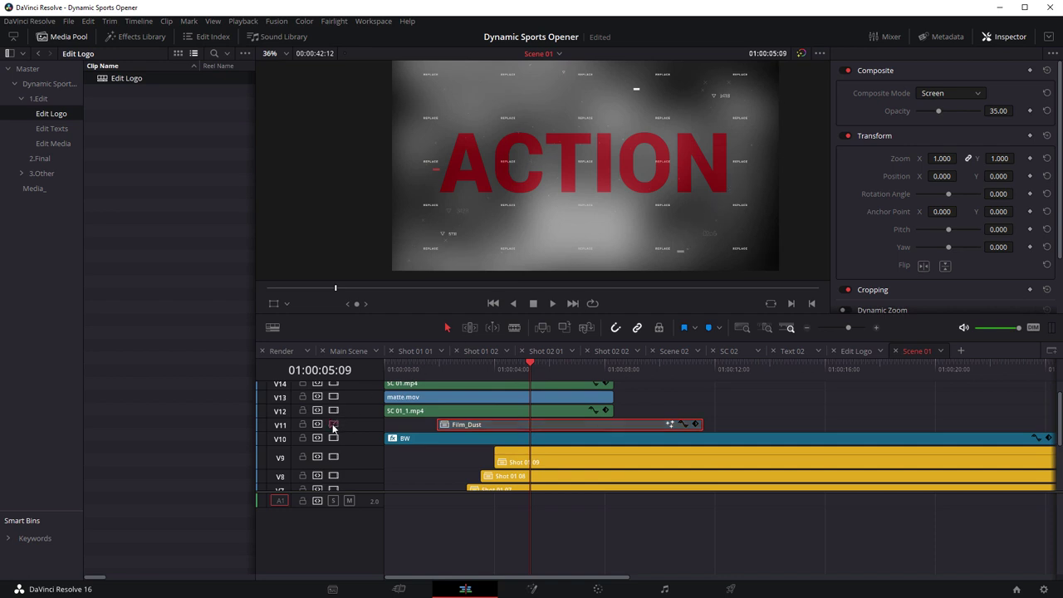
pyautogui.click(333, 424)
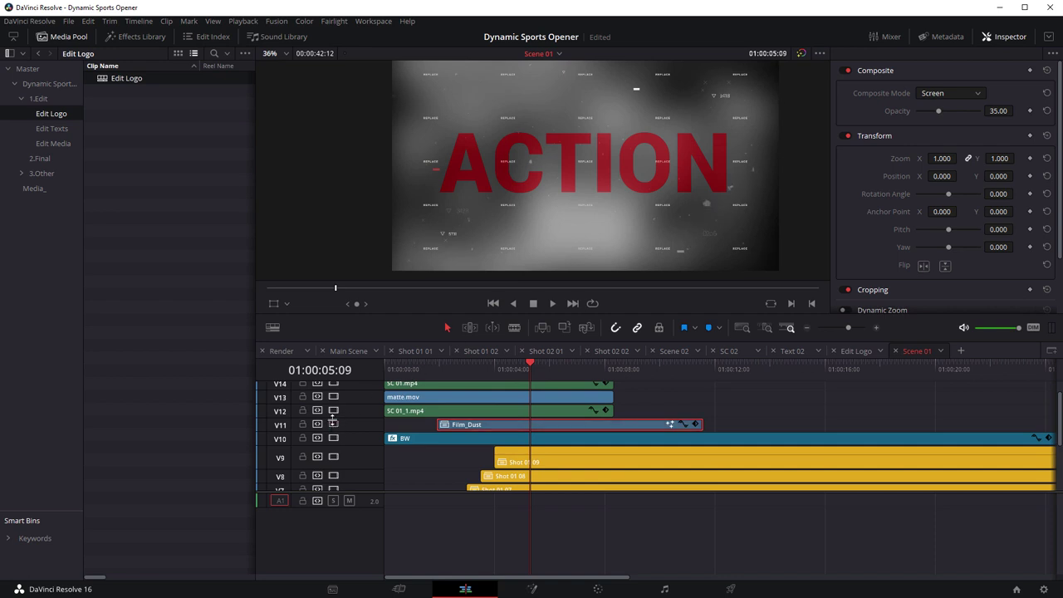
pyautogui.click(333, 424)
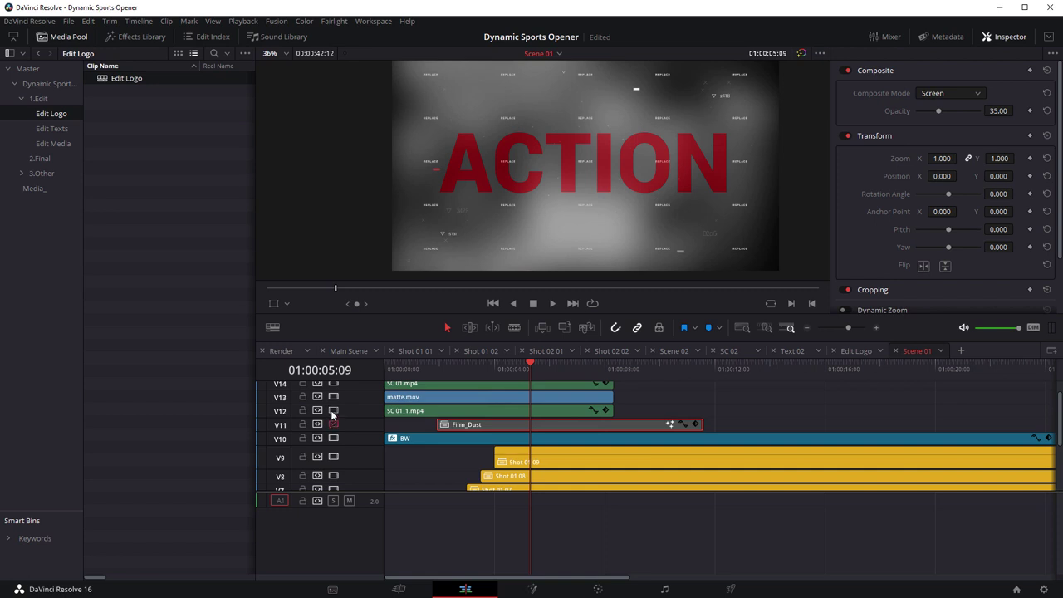
pyautogui.click(333, 411)
pyautogui.click(333, 412)
pyautogui.scroll(-1, 491, 182)
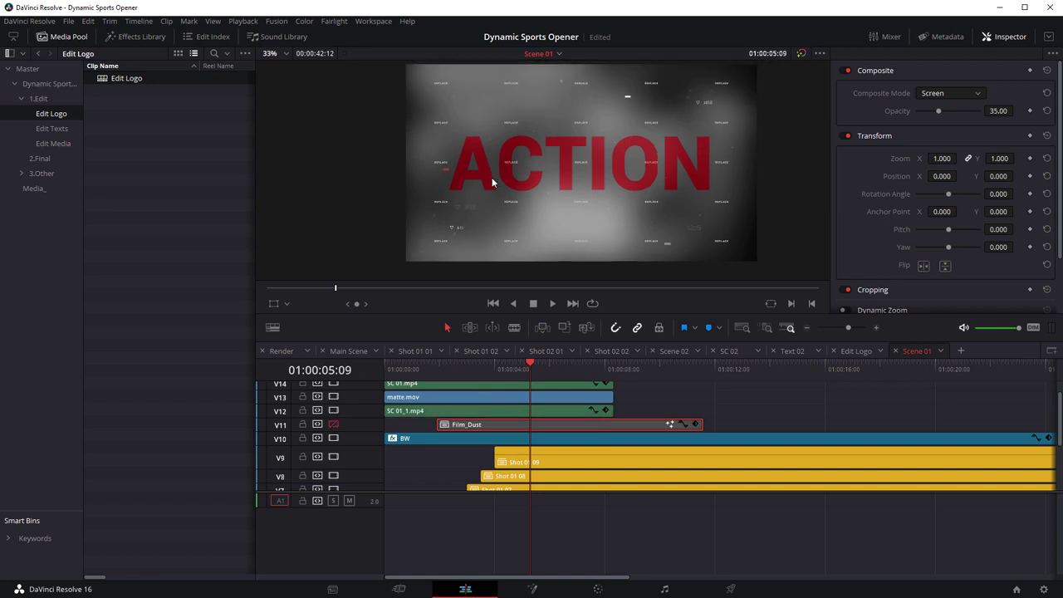
pyautogui.click(334, 411)
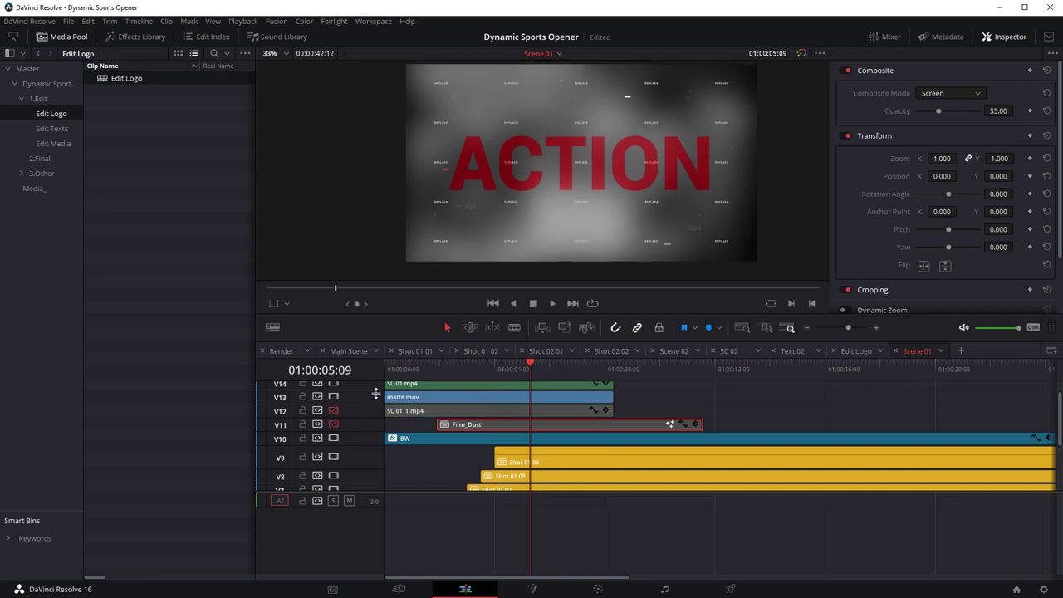
# - Disable the matte.mov and SC 01.mp4 tracks in Scene 01 and place the playhead at 01:00:01:15
pyautogui.click(412, 368)
pyautogui.click(334, 397)
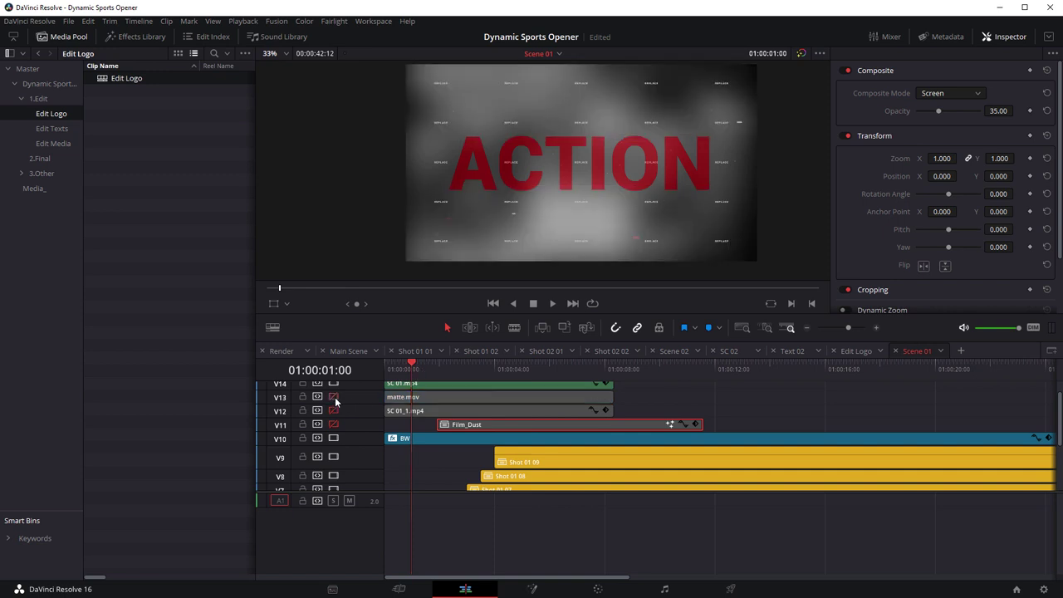
pyautogui.click(385, 368)
pyautogui.click(411, 369)
pyautogui.click(424, 369)
pyautogui.scroll(1, 328, 416)
pyautogui.click(334, 403)
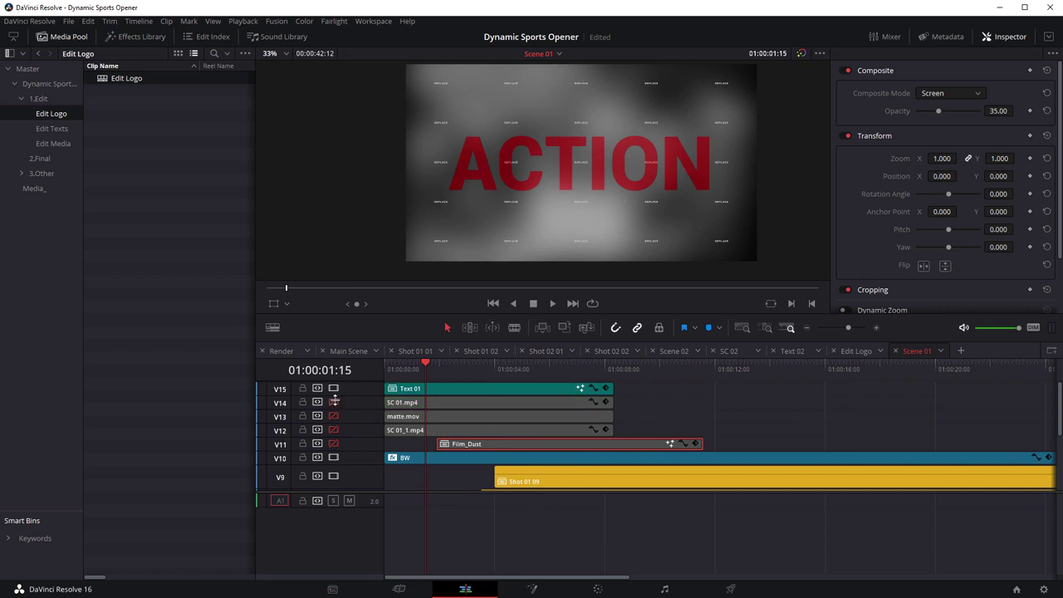
# - Toggle the Text 01 track off and on, and open the Text 01 compound clip in its own timeline
pyautogui.click(334, 389)
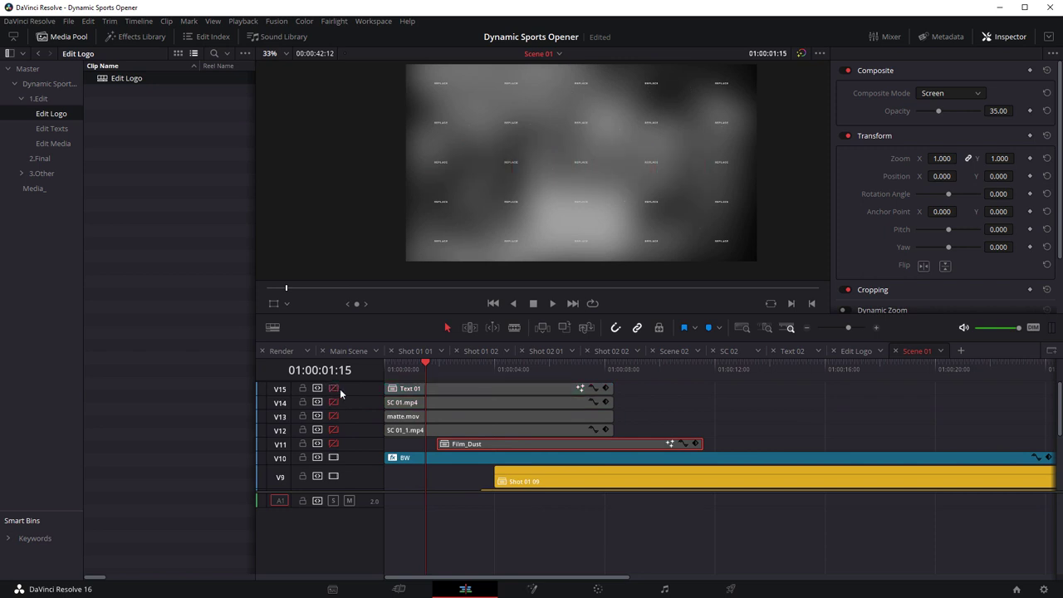
pyautogui.click(335, 389)
pyautogui.rightClick(412, 390)
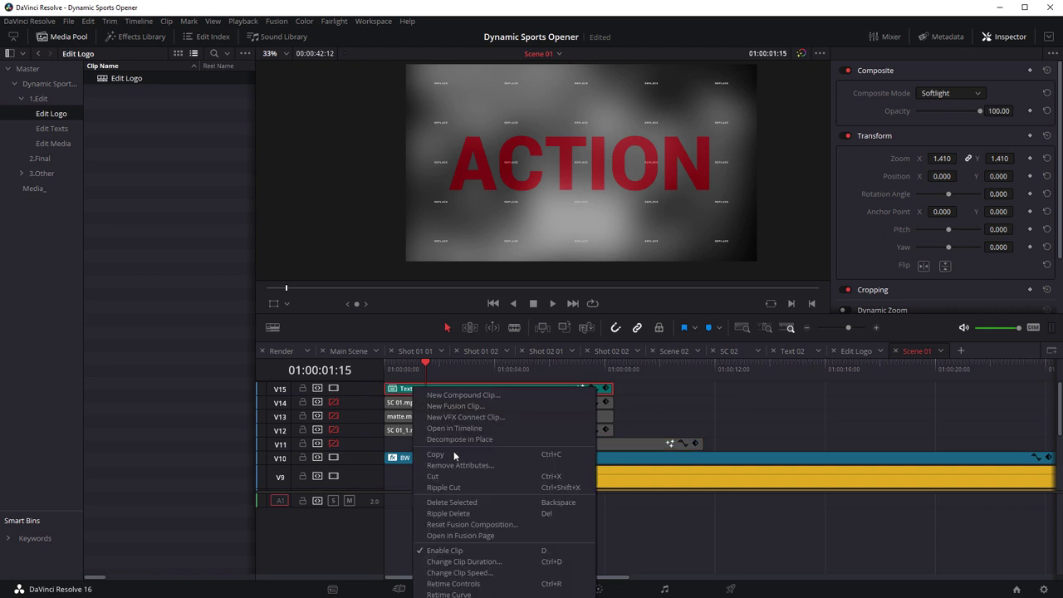
pyautogui.click(458, 429)
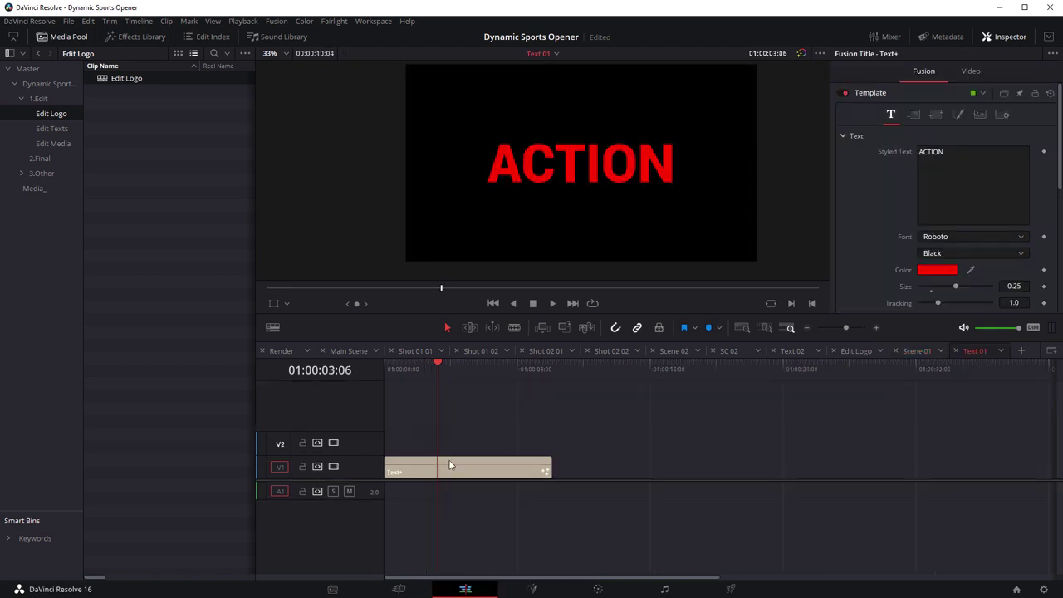
# - Change the ACTION title's text color to blue #053bff
pyautogui.click(451, 469)
pyautogui.click(938, 270)
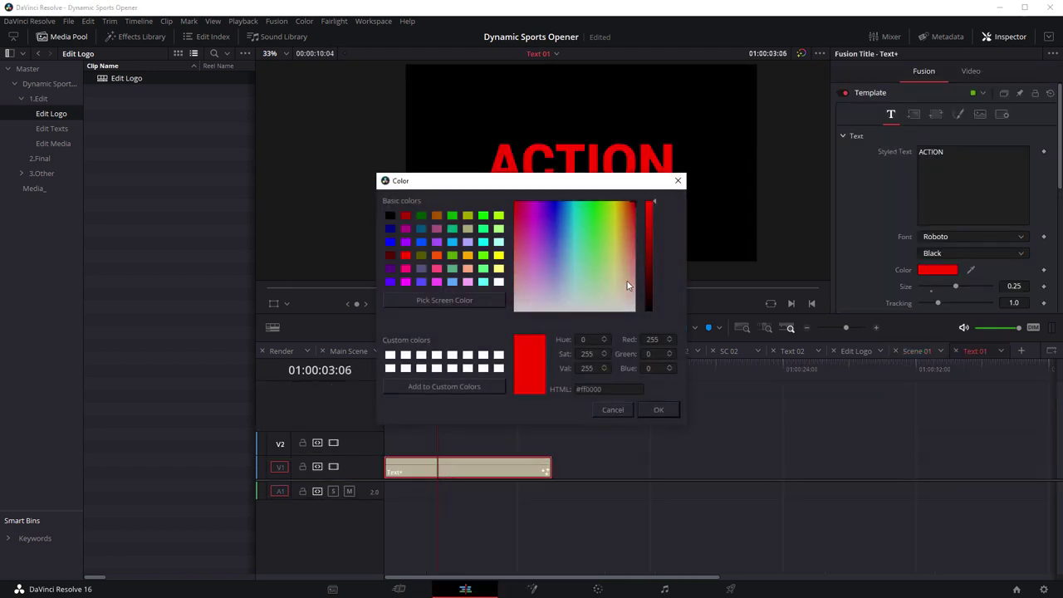
pyautogui.moveTo(561, 203); pyautogui.dragTo(557, 202)
pyautogui.click(558, 202)
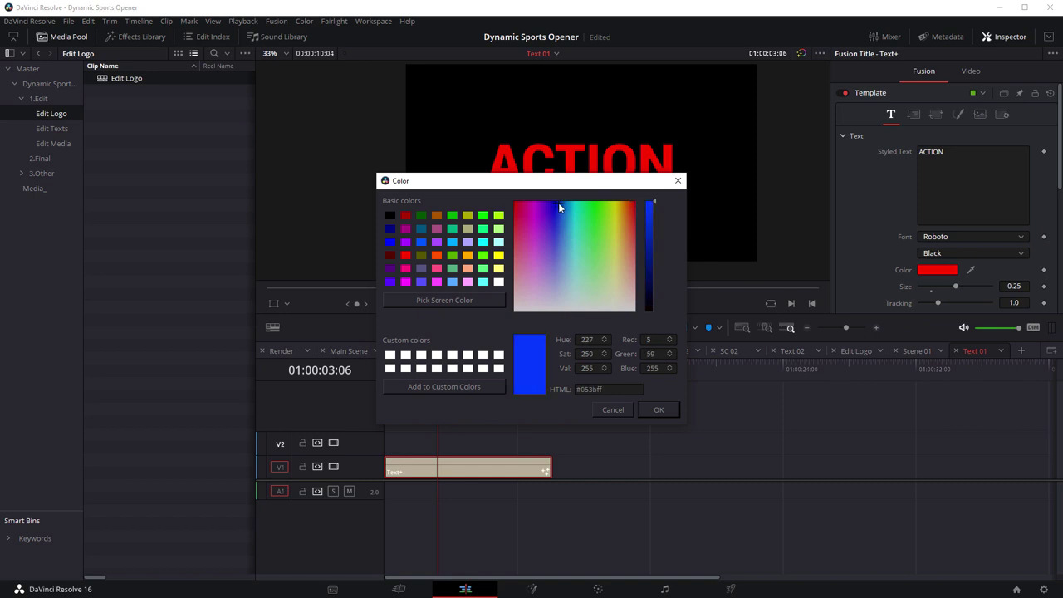
pyautogui.click(660, 410)
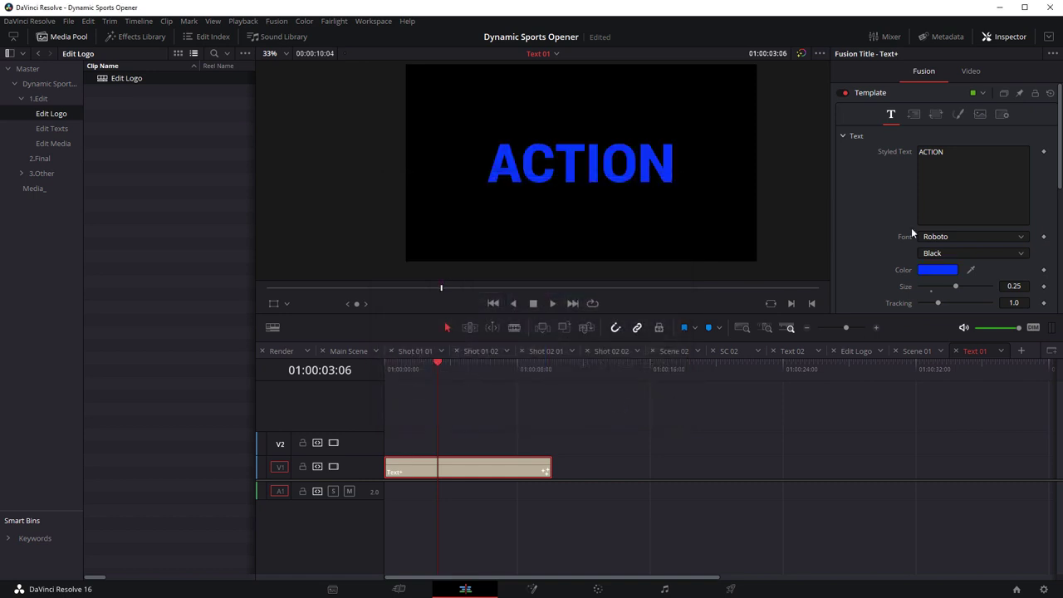
# - Set the ACTION title's Roboto font style to Black Italic and check it in Scene 01 up to 01:00:05:00
pyautogui.click(950, 254)
pyautogui.click(931, 280)
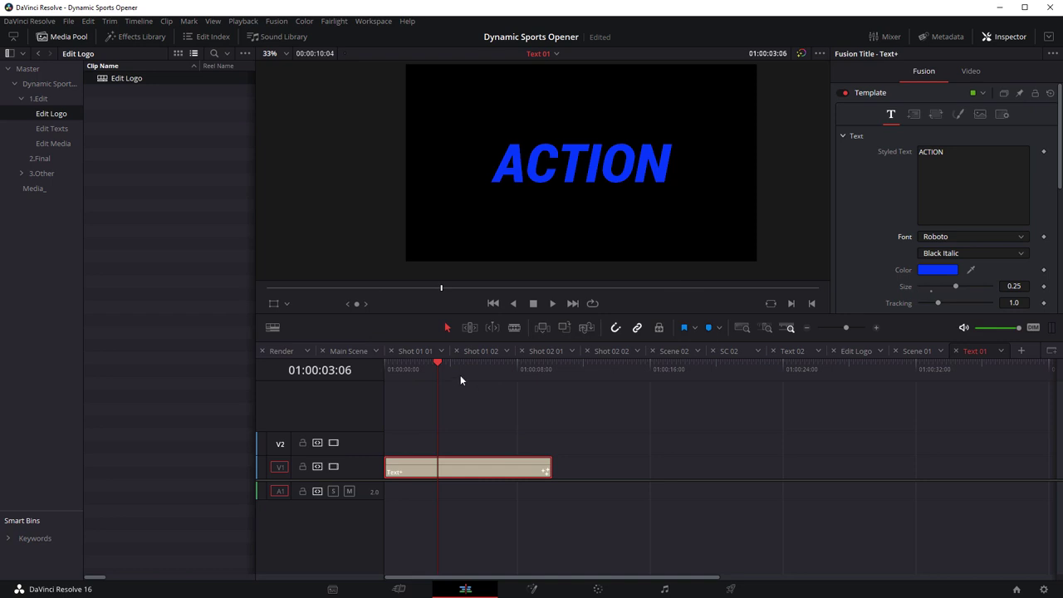
pyautogui.click(917, 350)
pyautogui.moveTo(426, 371); pyautogui.dragTo(522, 371)
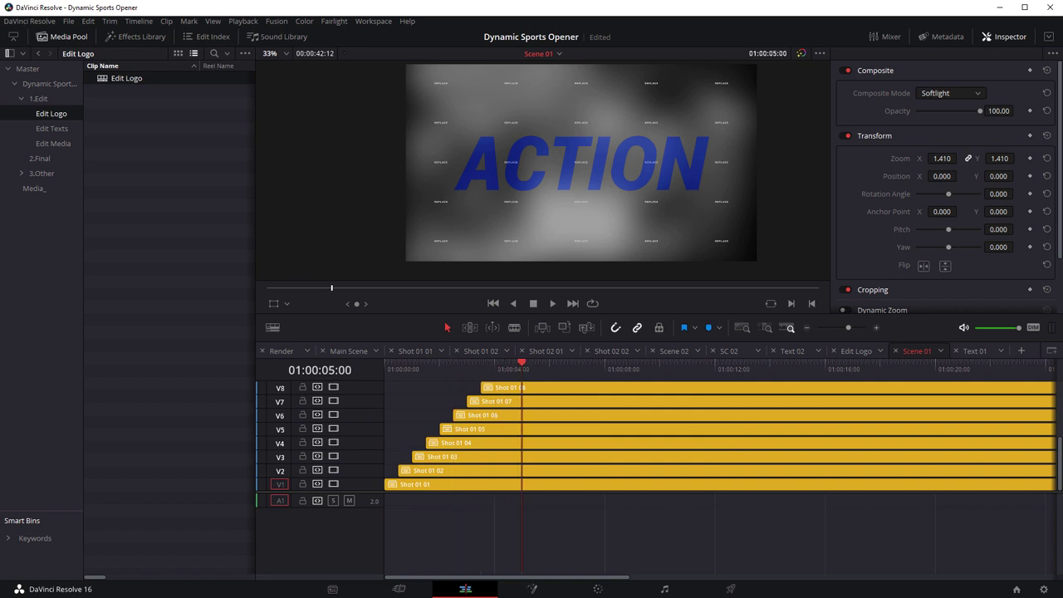